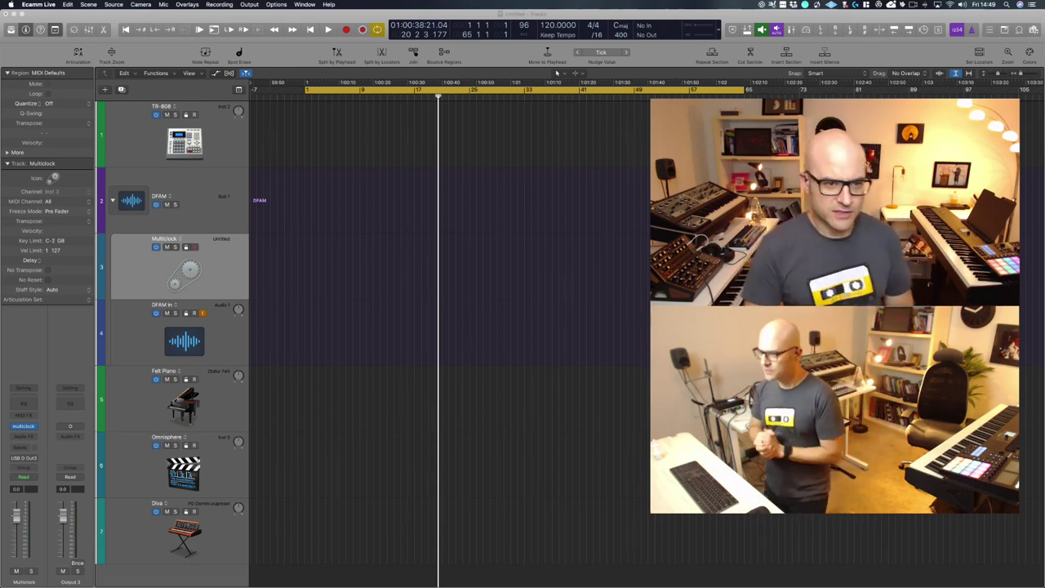
{"action": "left_click", "coordinate": [472, 145]}
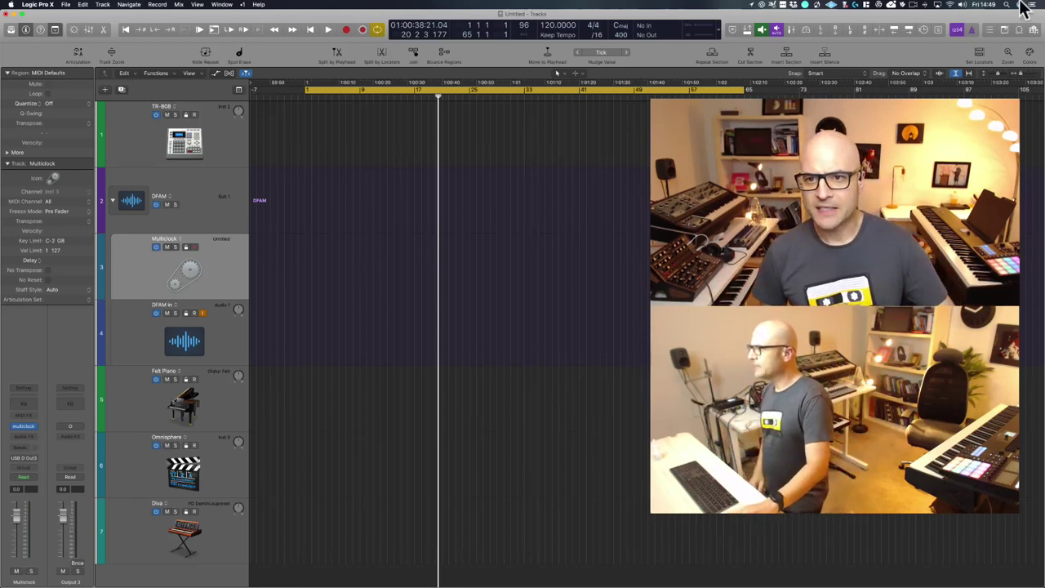
{"action": "left_click", "coordinate": [792, 5]}
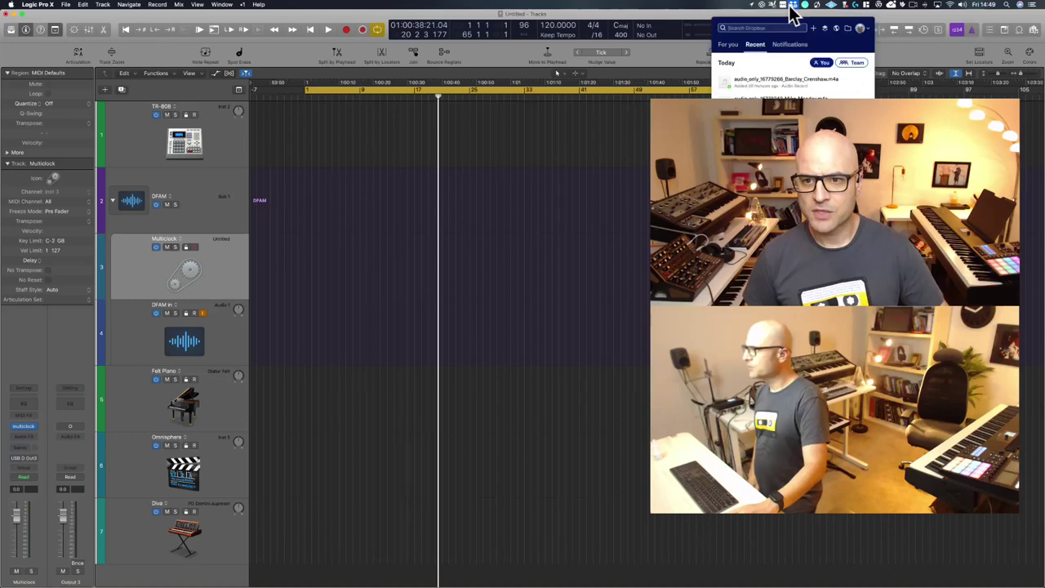
{"action": "left_click", "coordinate": [790, 7]}
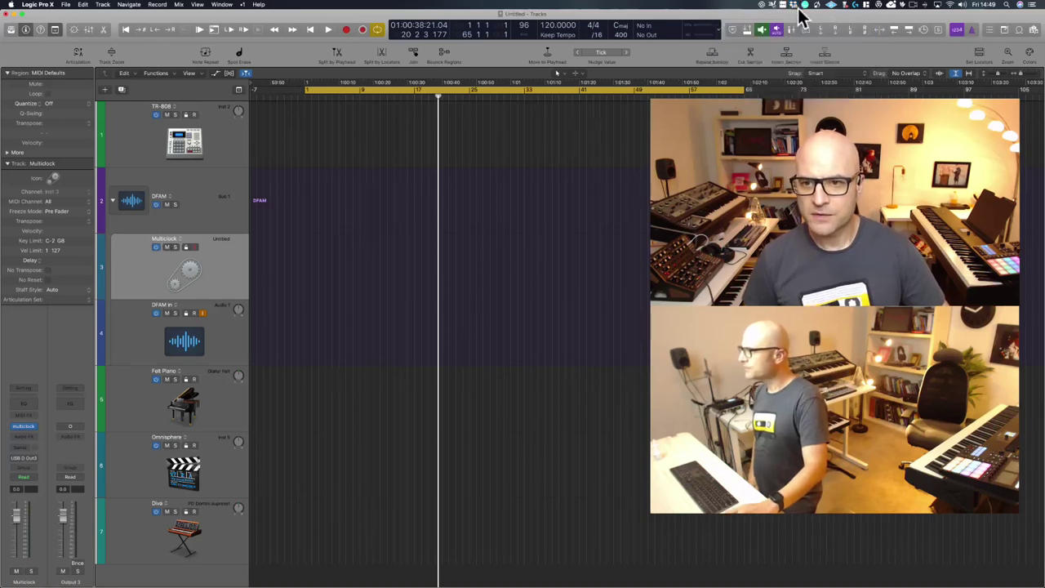
{"action": "left_click", "coordinate": [792, 5]}
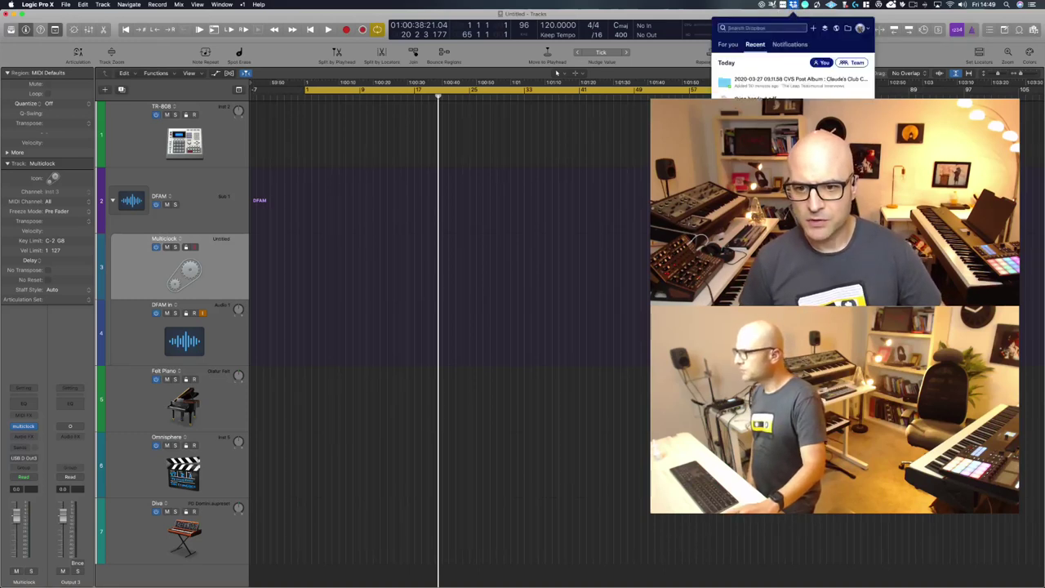
{"action": "left_click", "coordinate": [792, 5]}
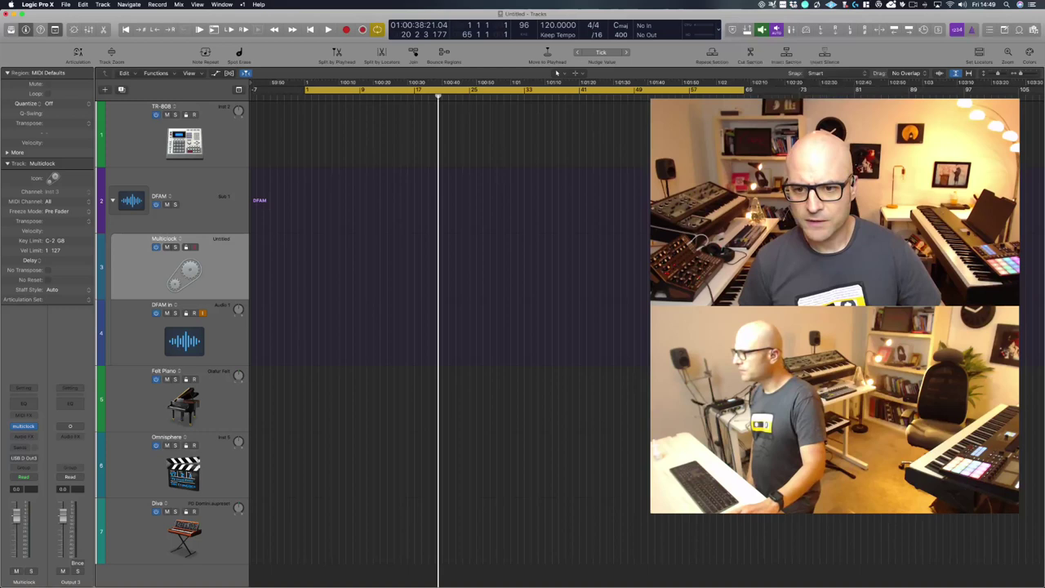
{"action": "left_click", "coordinate": [793, 6]}
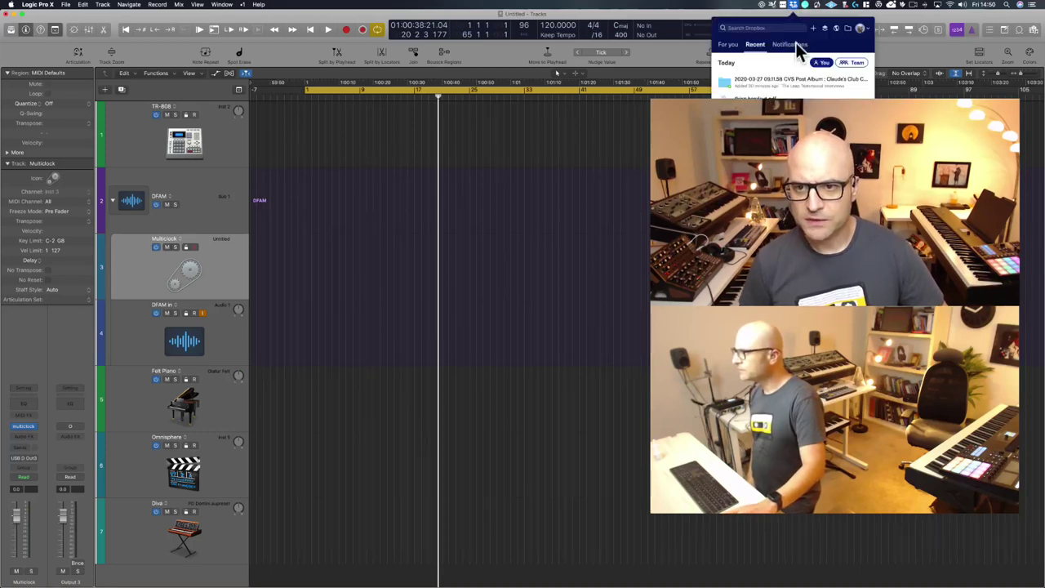
{"action": "left_click", "coordinate": [794, 5]}
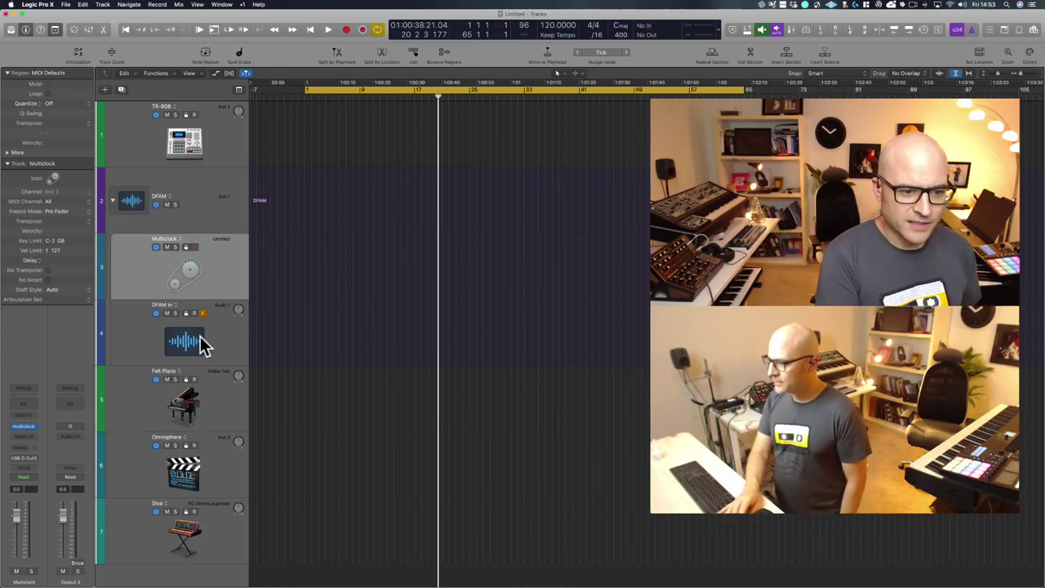
Step: Audition the Felt Piano and Omnisphere tracks by switching between them, ending with Felt Piano selected
{"action": "left_click", "coordinate": [210, 414]}
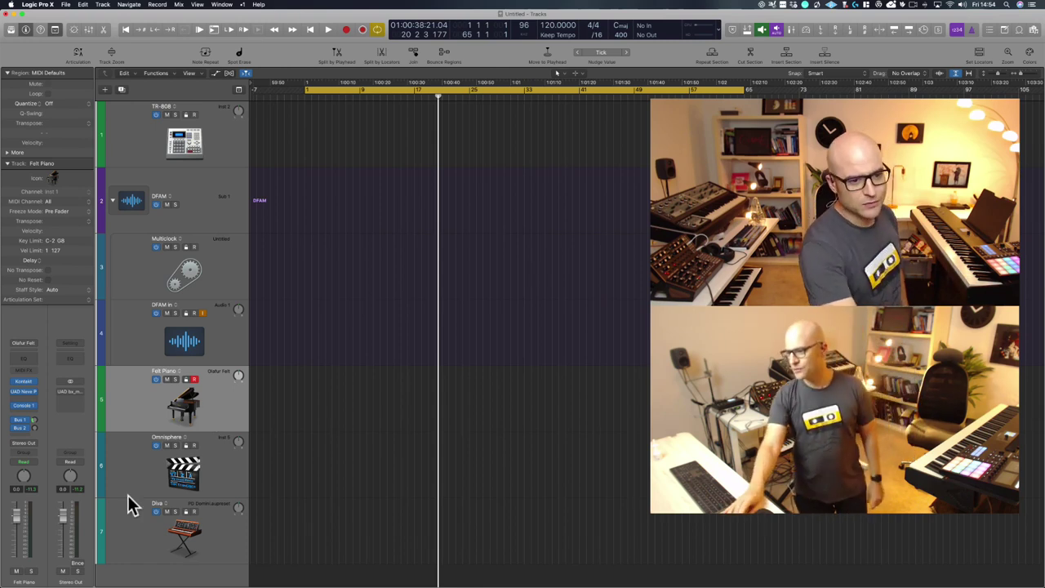
{"action": "left_click", "coordinate": [166, 475]}
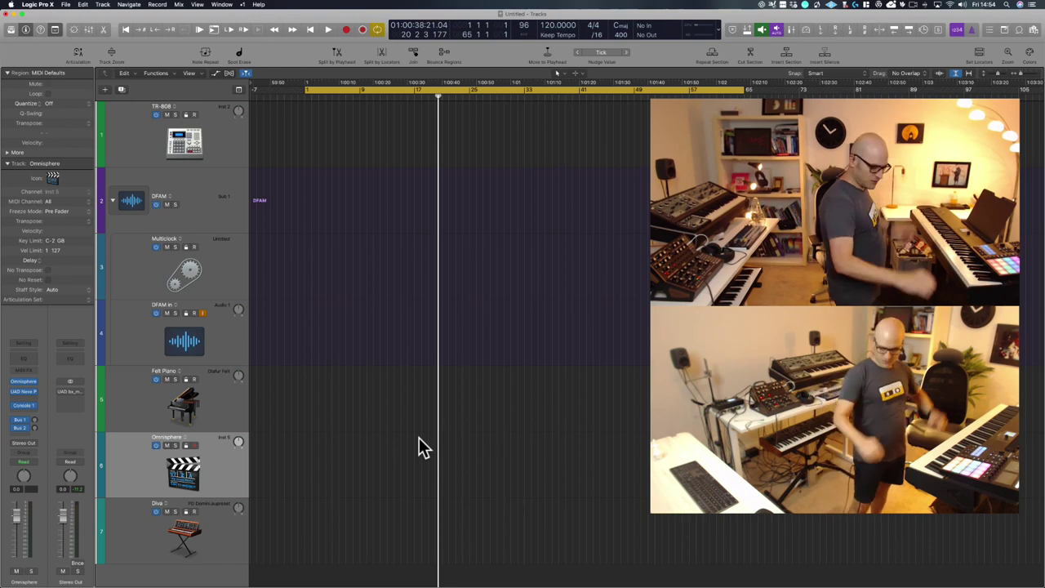
{"action": "key", "text": "Up"}
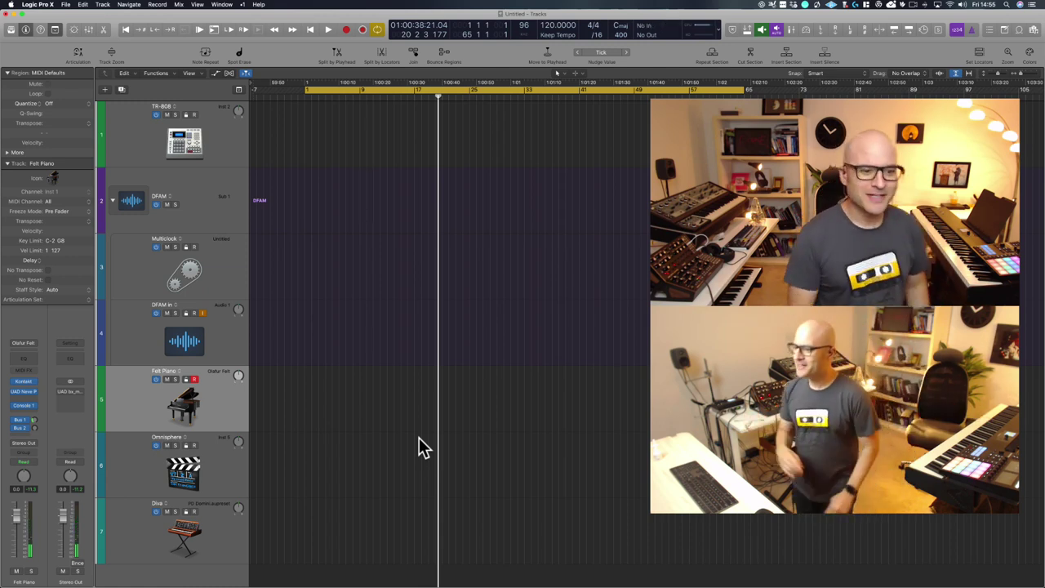
{"action": "key", "text": "Down"}
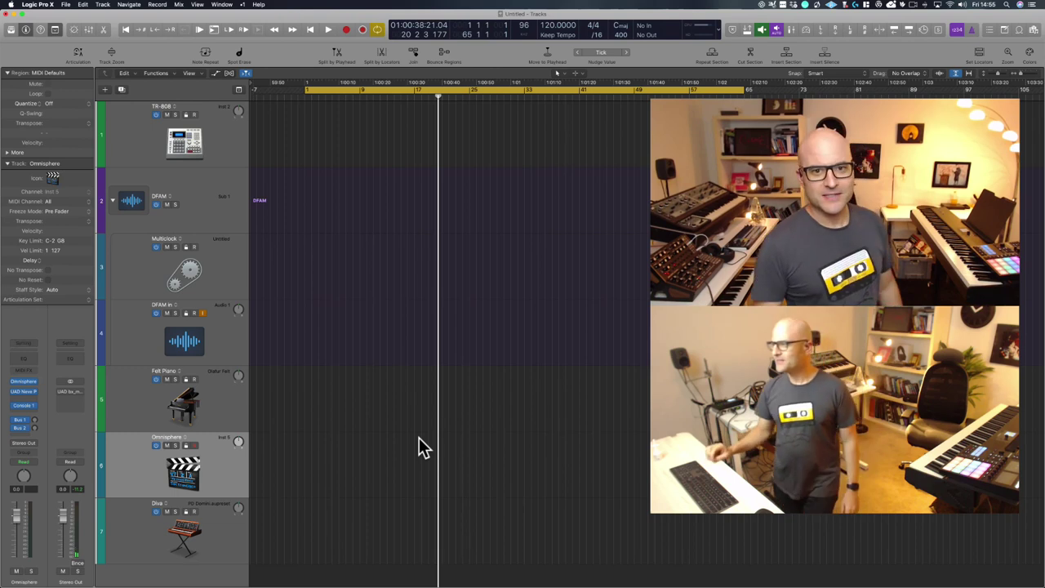
{"action": "key", "text": "Up"}
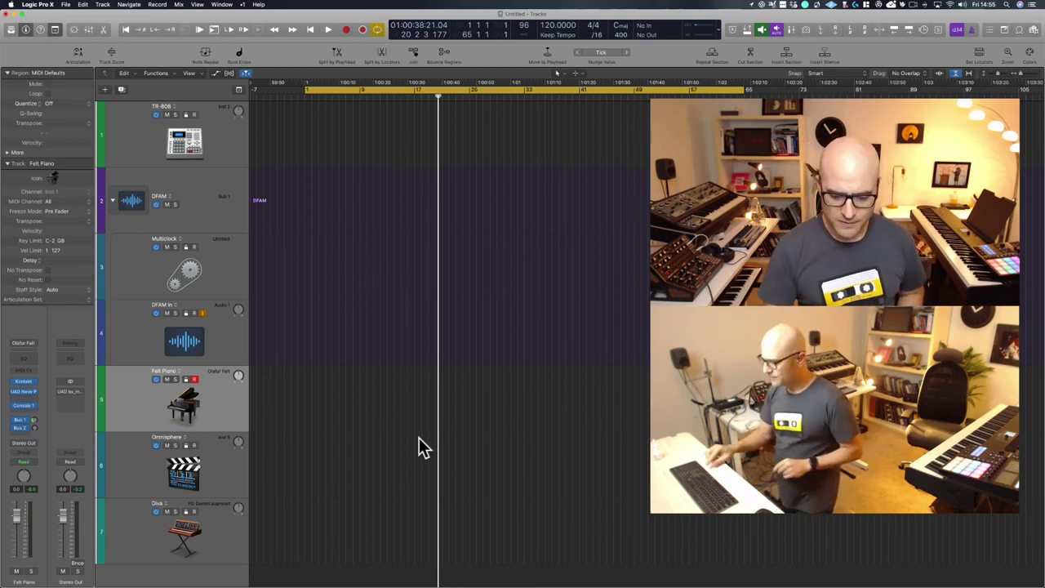
{"action": "key", "text": "Down"}
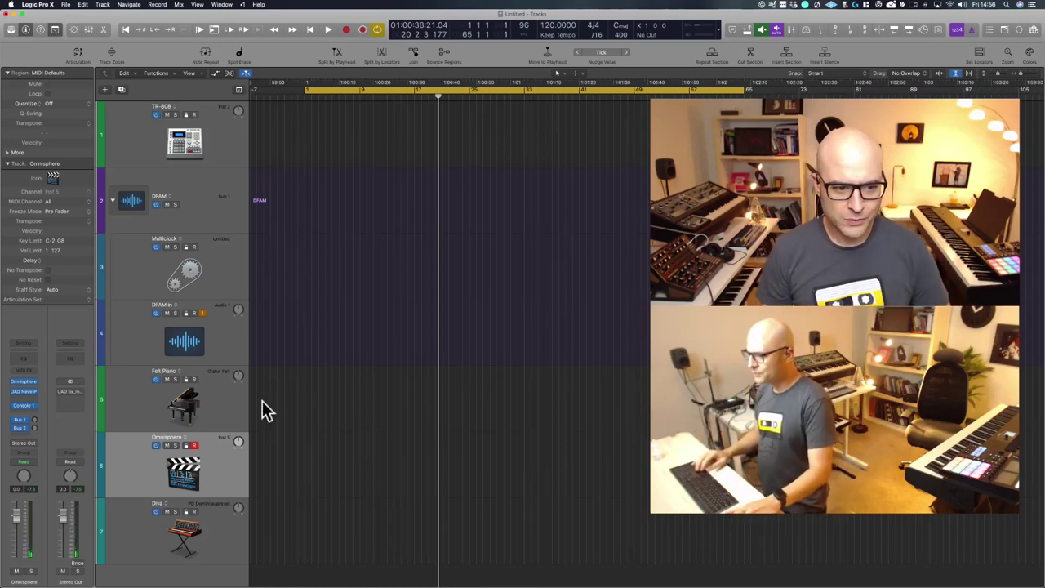
{"action": "left_click", "coordinate": [226, 410]}
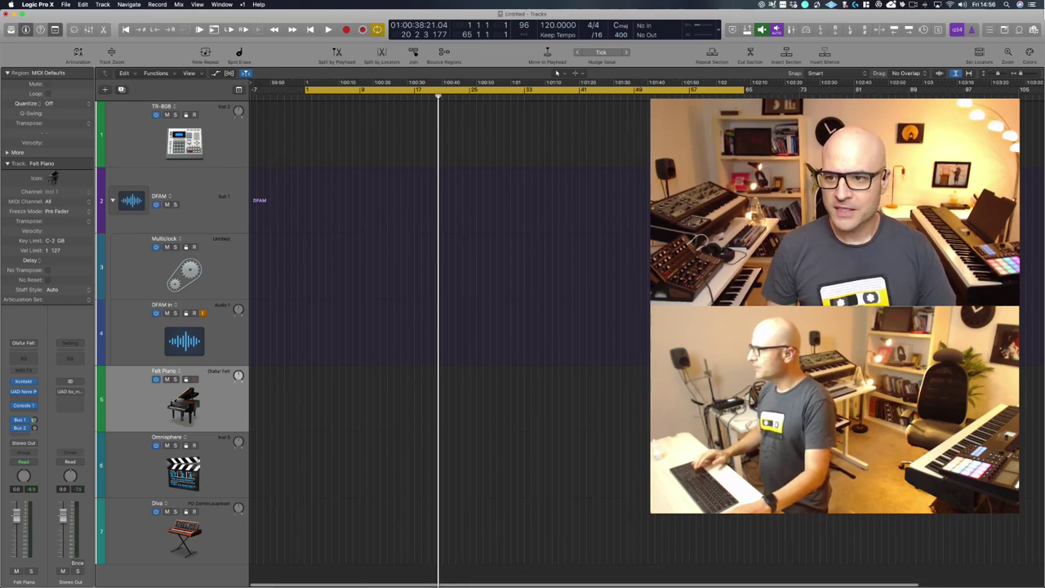
Step: Turn on horizontal auto zoom and play a short stretch of the project from bar 1
{"action": "left_click", "coordinate": [969, 72]}
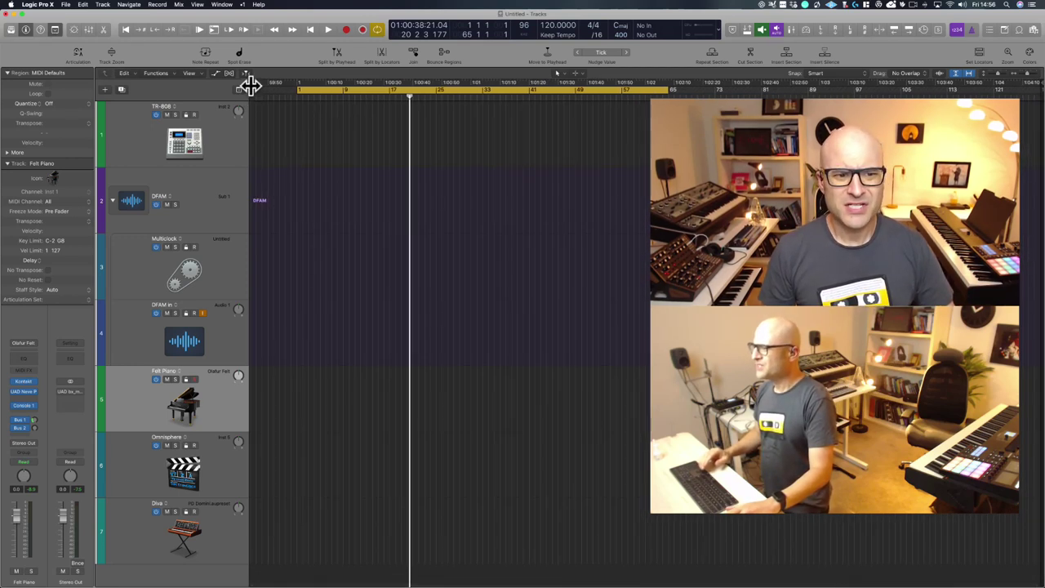
{"action": "left_click_drag", "start_coordinate": [252, 84], "coordinate": [201, 83]}
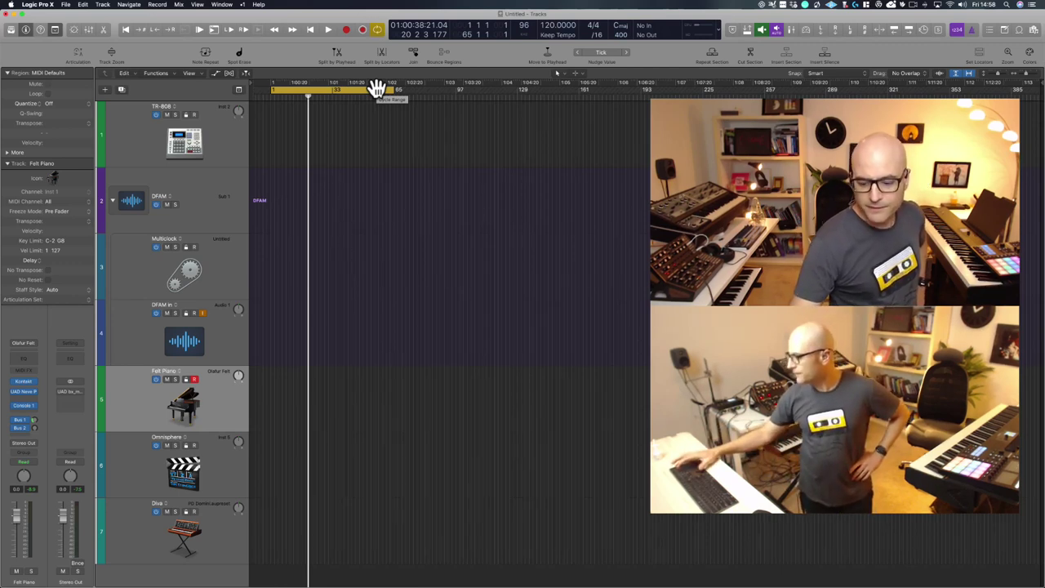
{"action": "key", "text": "Return"}
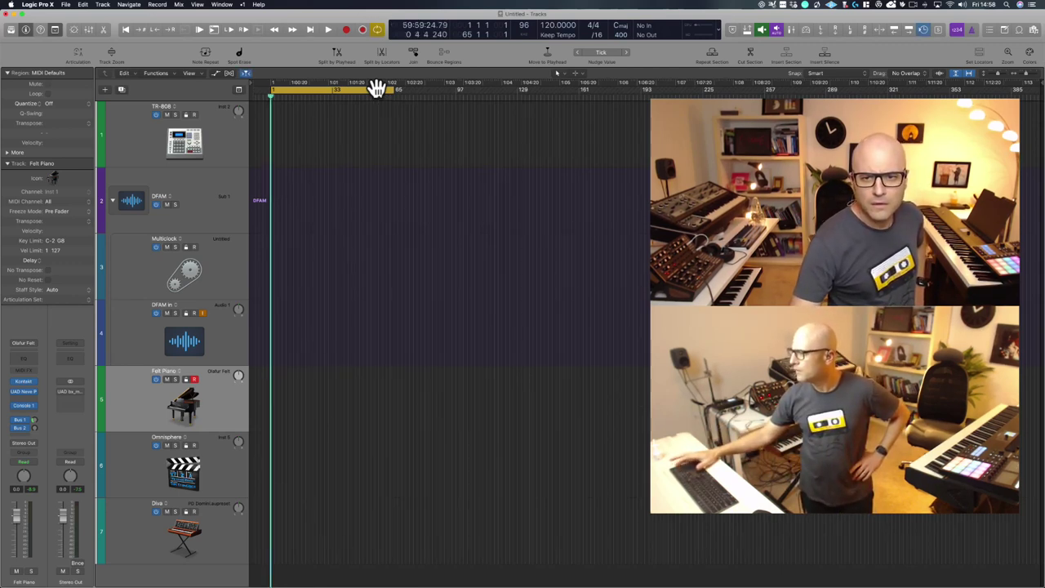
{"action": "key", "text": "space"}
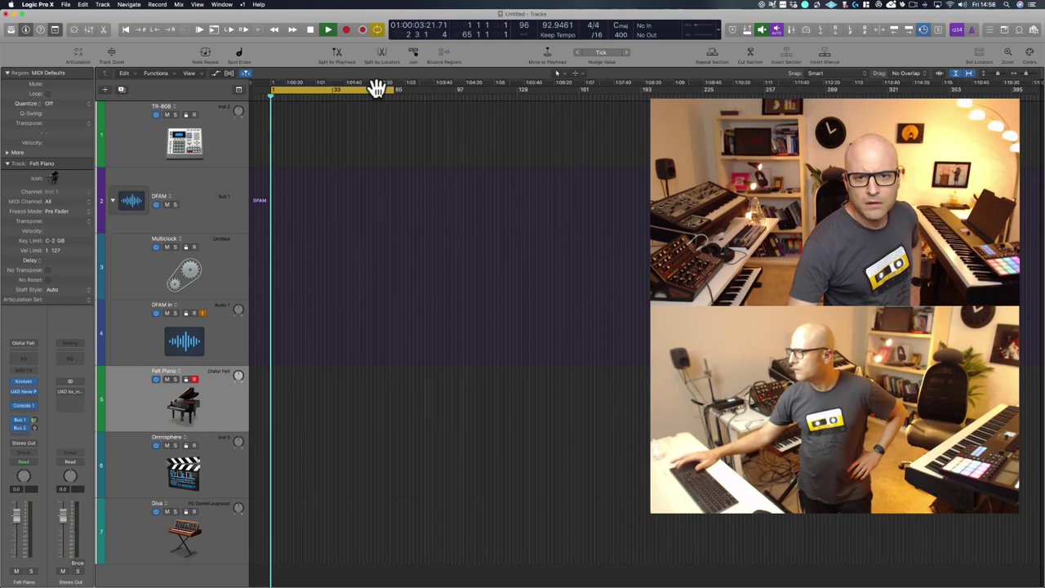
{"action": "key", "text": "space"}
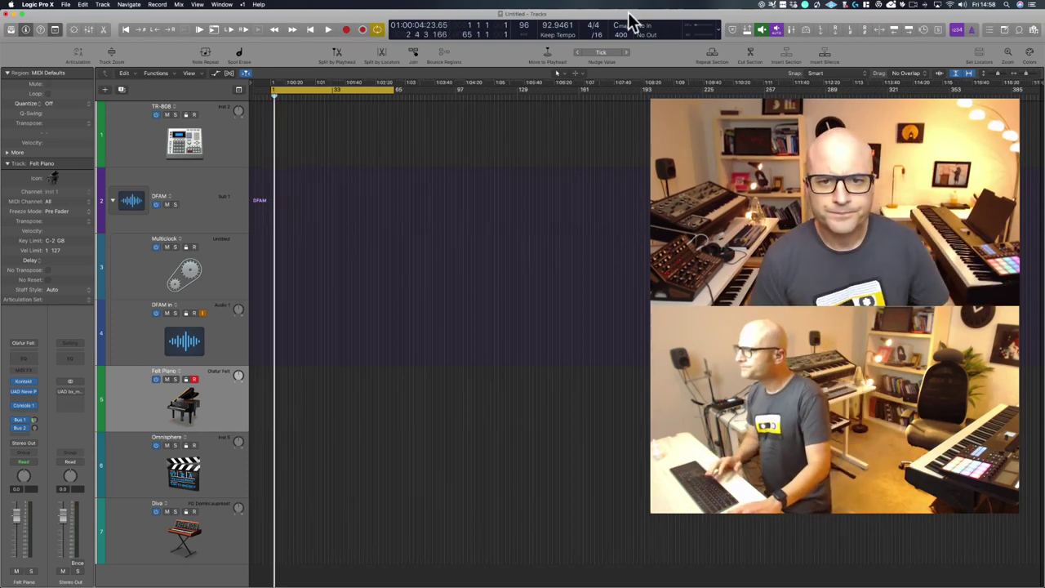
Step: Set the project tempo to 96 BPM
{"action": "double_click", "coordinate": [553, 29]}
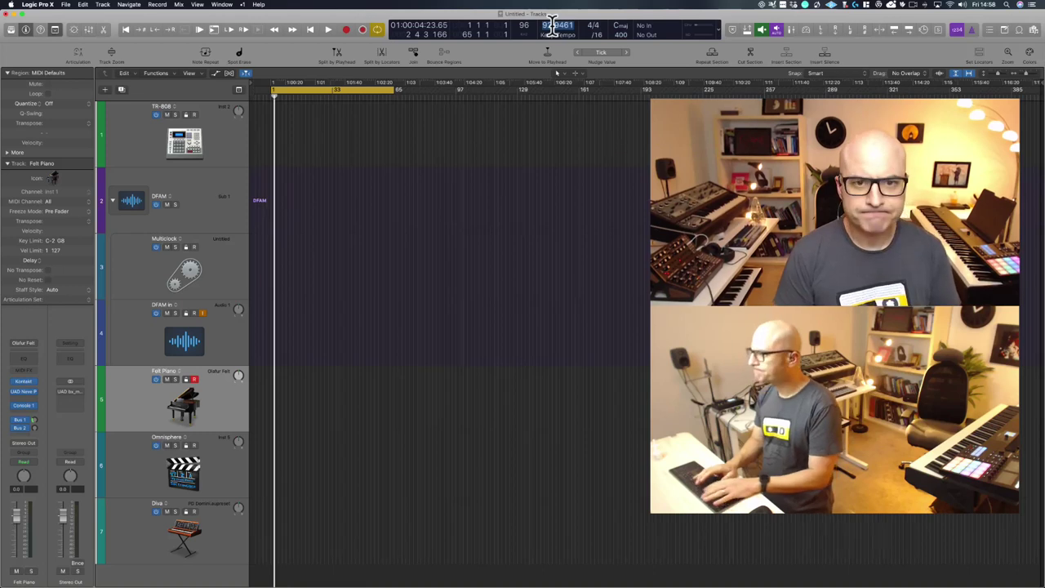
{"action": "type", "text": "96"}
{"action": "key", "text": "Return"}
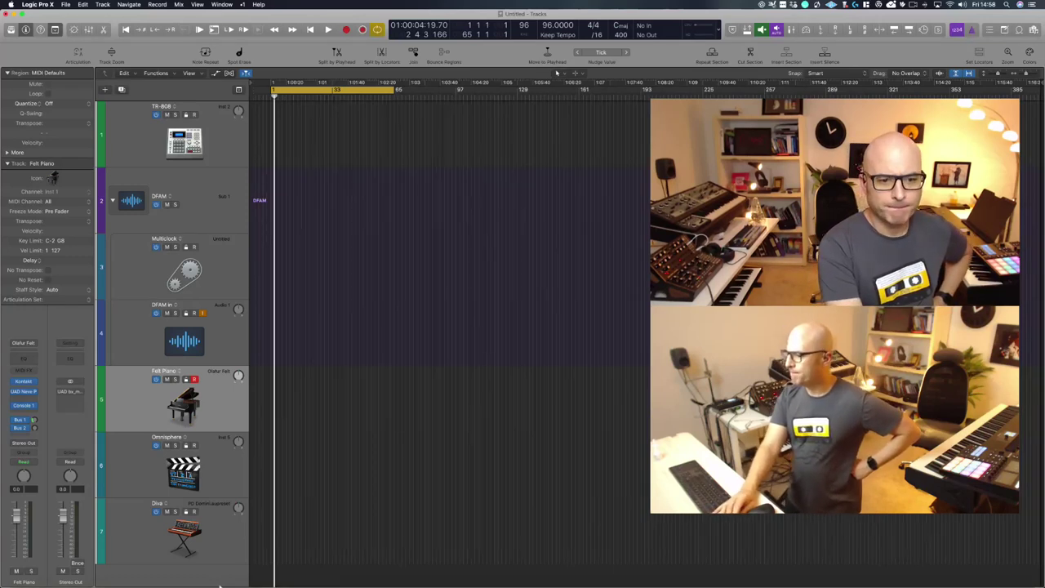
Step: Turn on the metronome click and run playback to rehearse the Felt Piano part, stopping around bar 13
{"action": "mouse_move", "coordinate": [219, 580]}
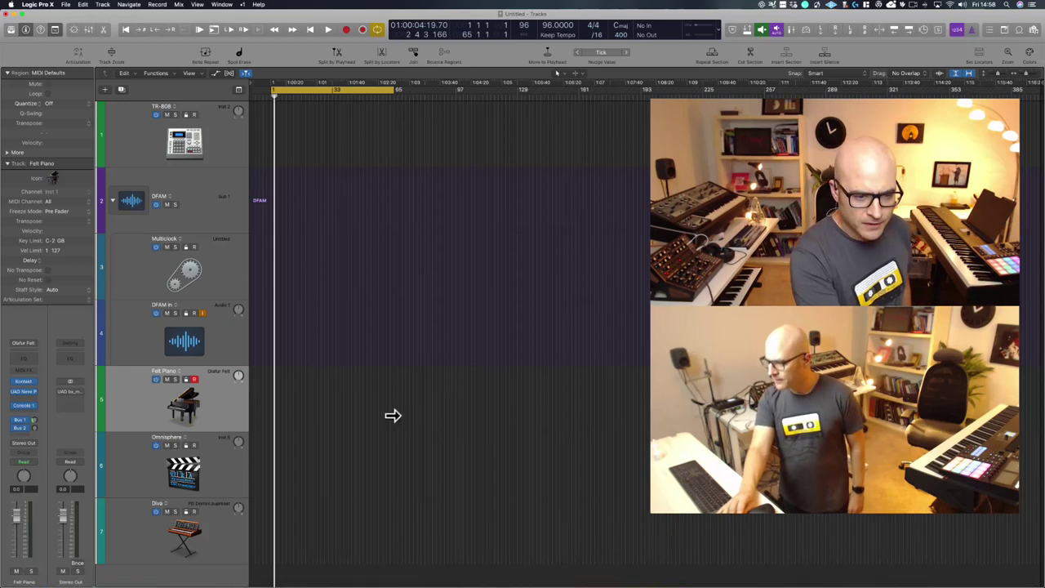
{"action": "mouse_move", "coordinate": [333, 585]}
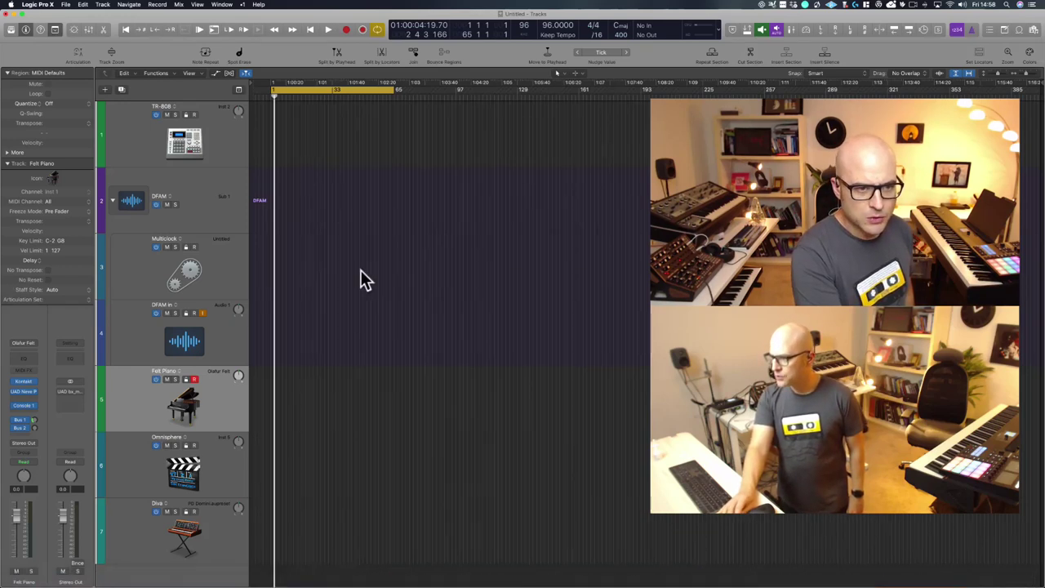
{"action": "left_click", "coordinate": [973, 31]}
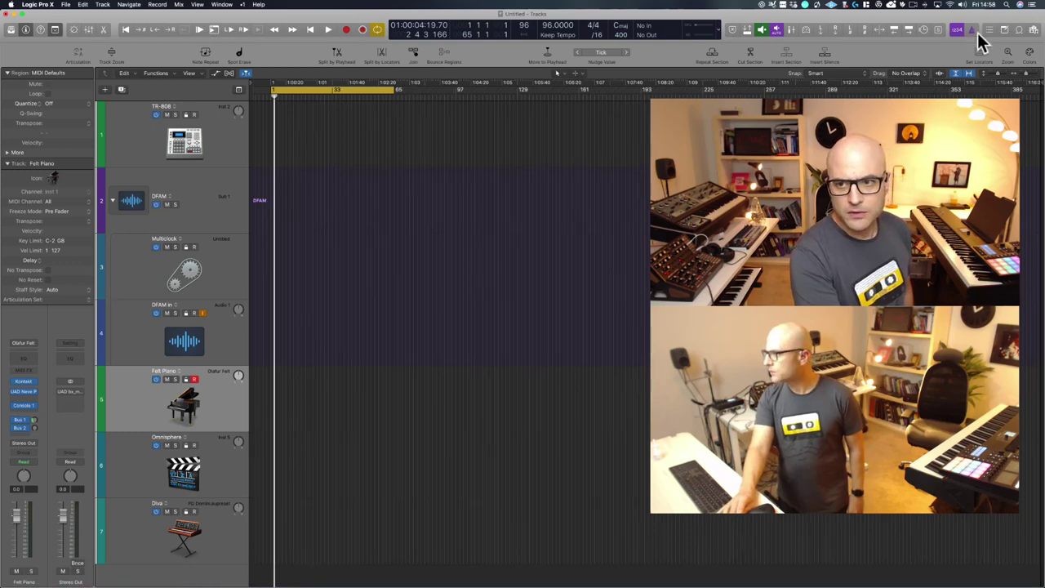
{"action": "left_click", "coordinate": [970, 31]}
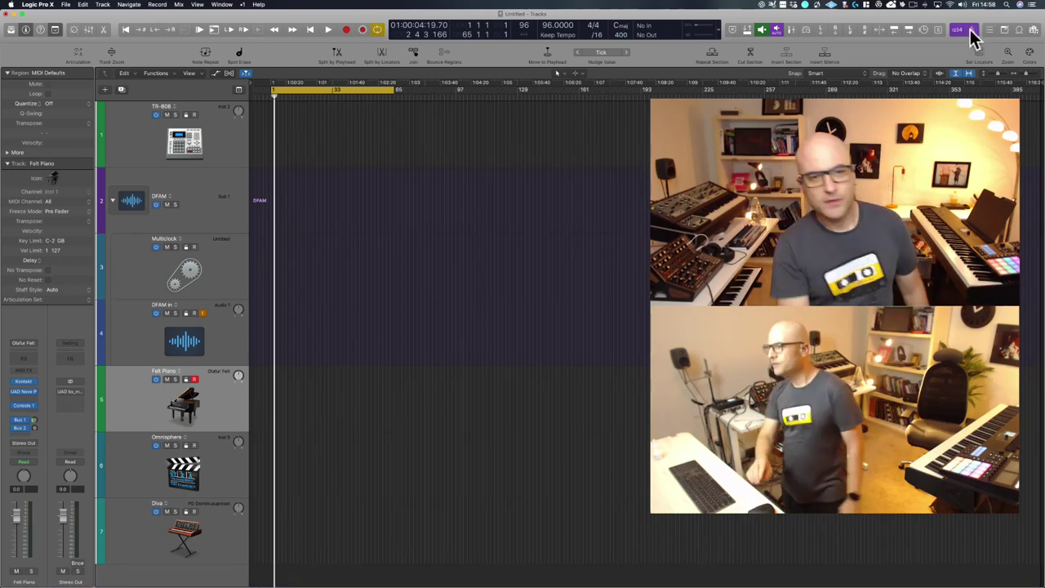
{"action": "key", "text": "space"}
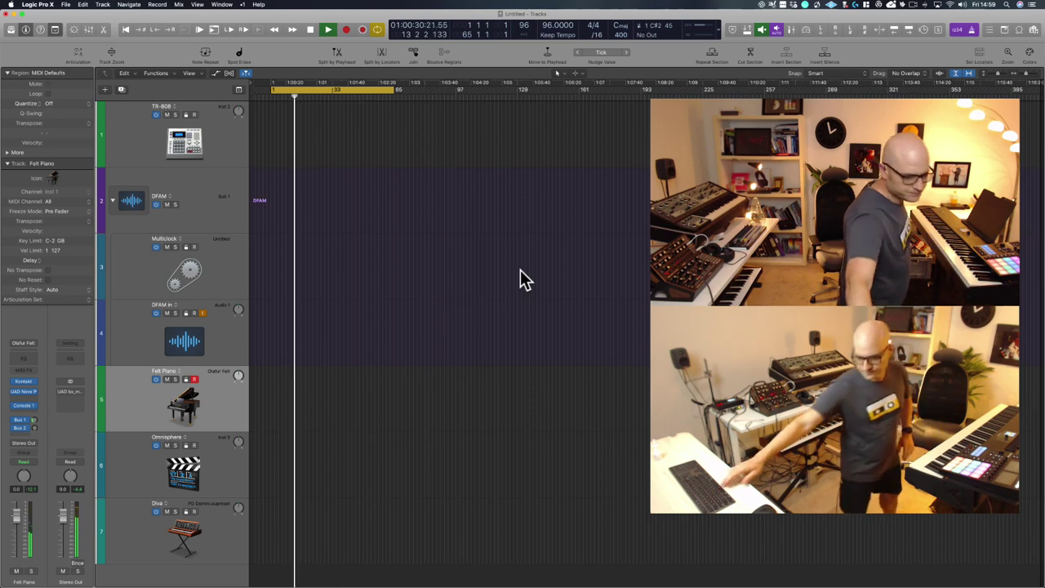
{"action": "key", "text": "space"}
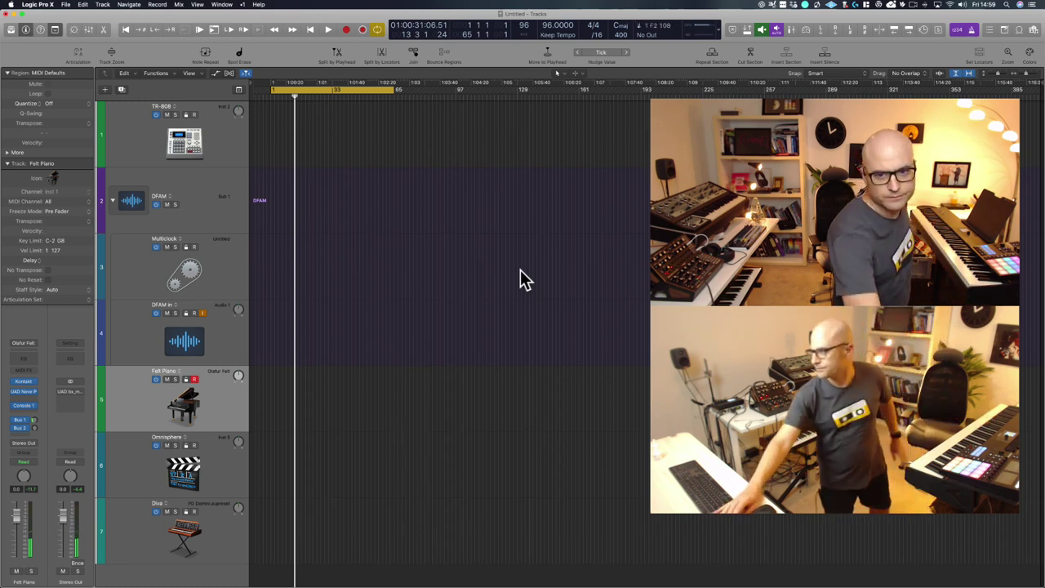
Step: Record a piano take on the Felt Piano track up to about bar 34 and trim the region's start to bar 1
{"action": "left_click", "coordinate": [345, 30]}
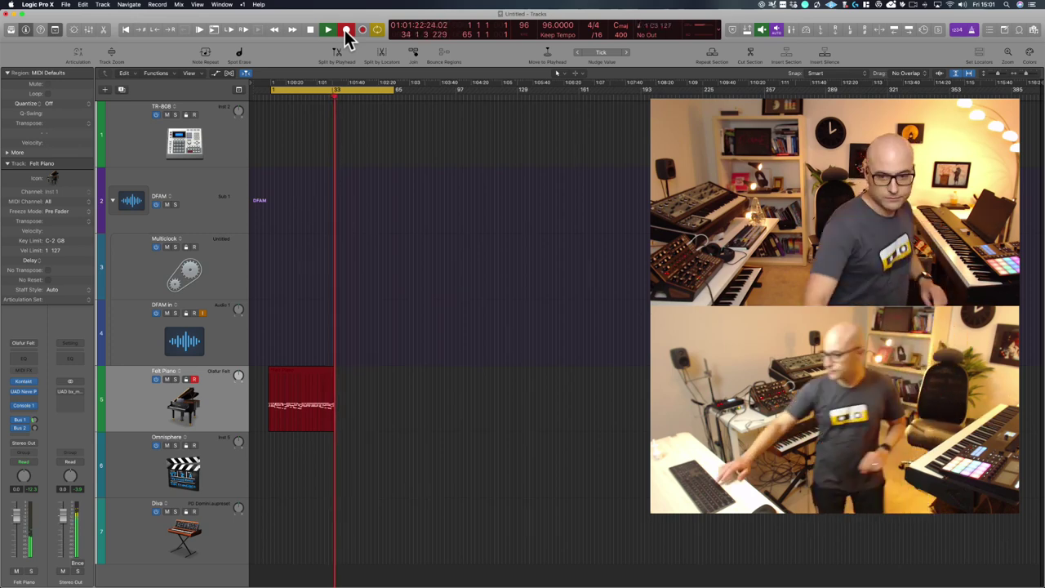
{"action": "key", "text": "space"}
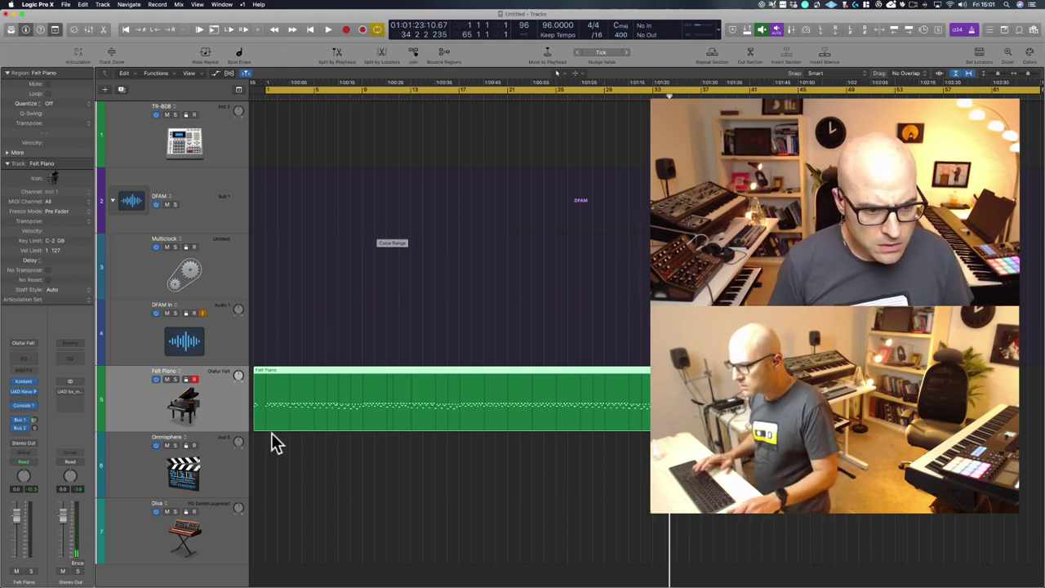
{"action": "left_click_drag", "start_coordinate": [256, 422], "coordinate": [268, 420]}
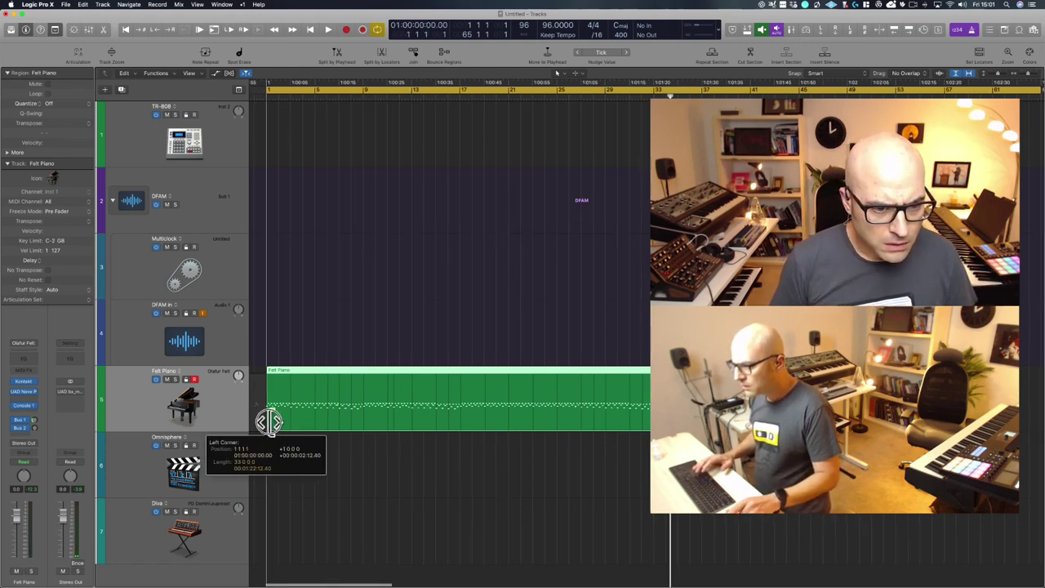
Step: Play back the opening of the recorded piano part from bar 1 and turn off the metronome click
{"action": "key", "text": "Return"}
{"action": "key", "text": "space"}
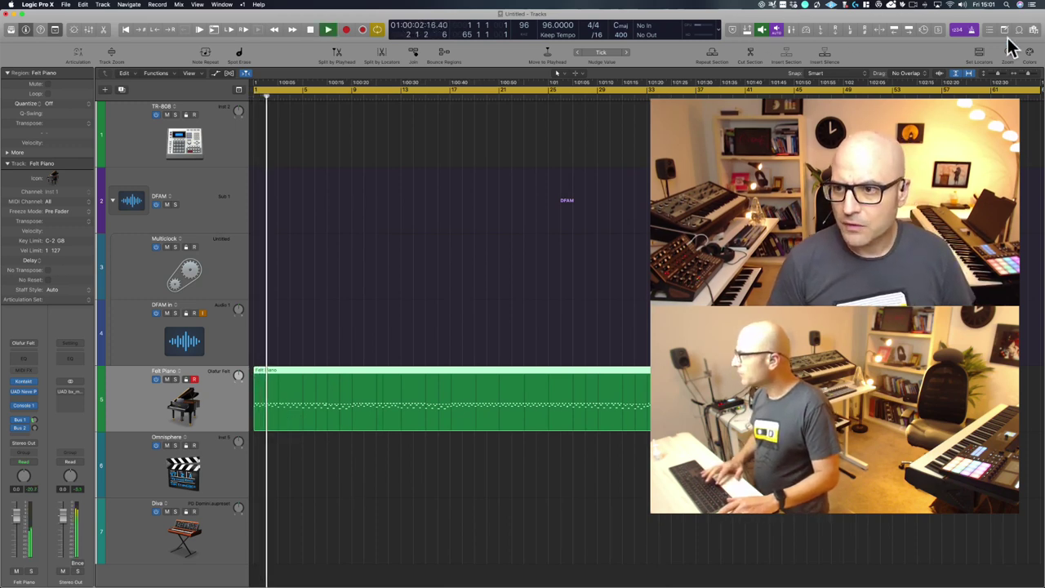
{"action": "key", "text": "space"}
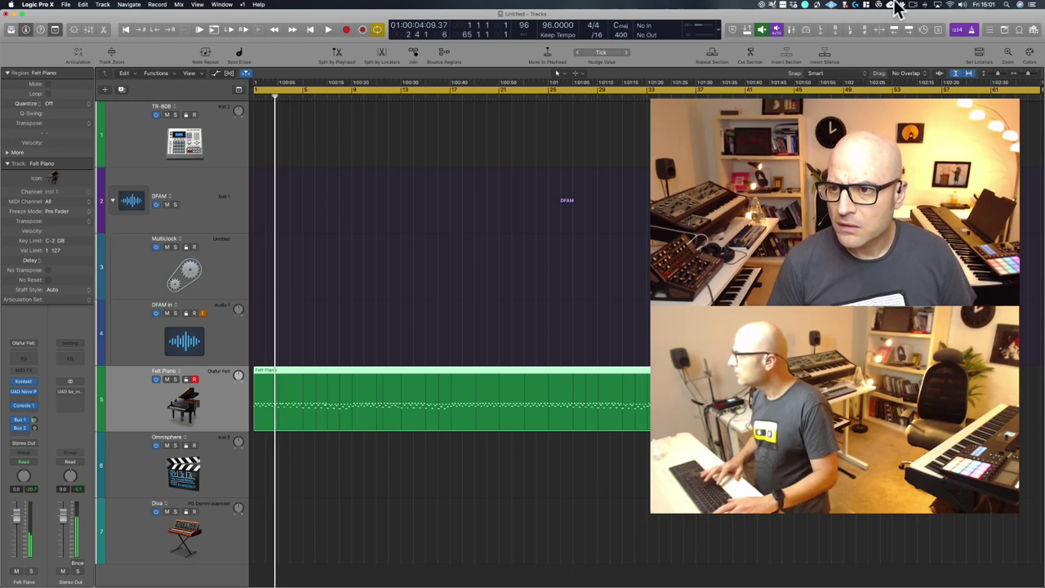
{"action": "left_click", "coordinate": [972, 31]}
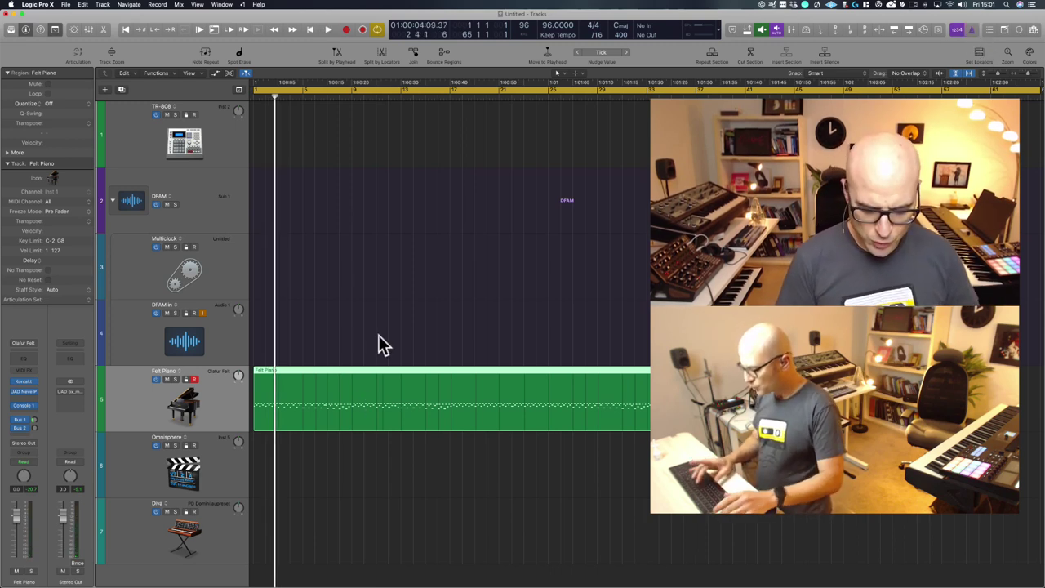
Step: Fit the cycle range to the Felt Piano region from bar 1 to bar 34, deselect the region and turn off horizontal auto zoom
{"action": "scroll", "coordinate": [378, 335], "scroll_direction": "up", "scroll_amount": 3}
{"action": "left_click", "coordinate": [465, 313]}
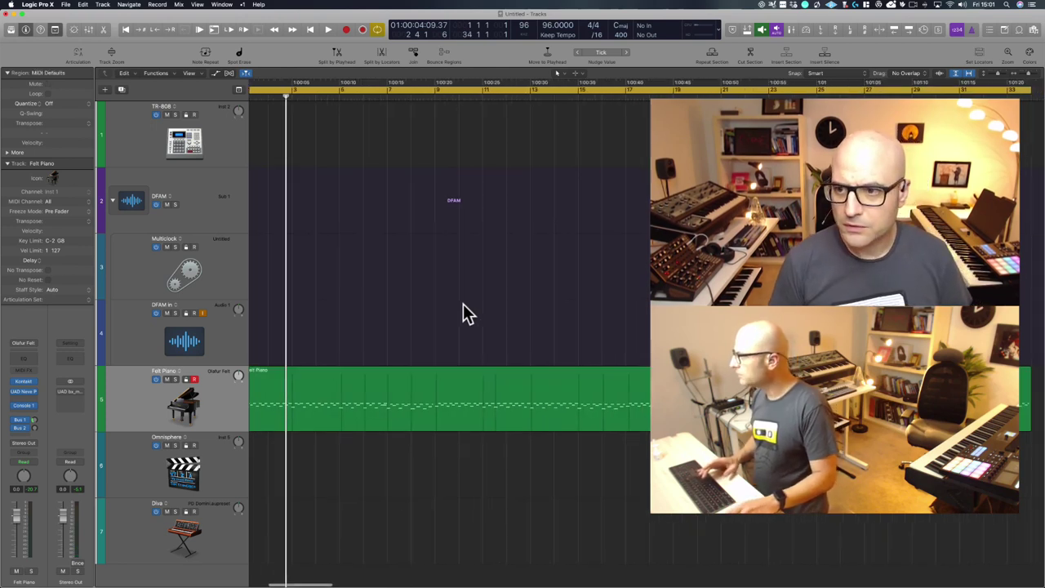
{"action": "left_click", "coordinate": [968, 73]}
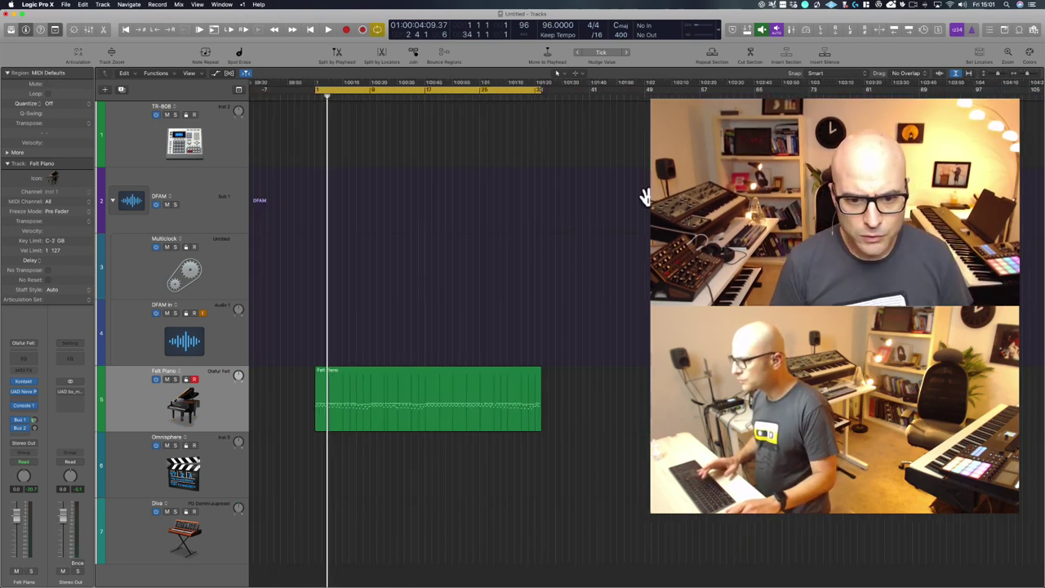
Step: Open the Felt Piano region in the Piano Roll, select all its notes and quantize them to 1/16 notes
{"action": "left_click", "coordinate": [457, 387]}
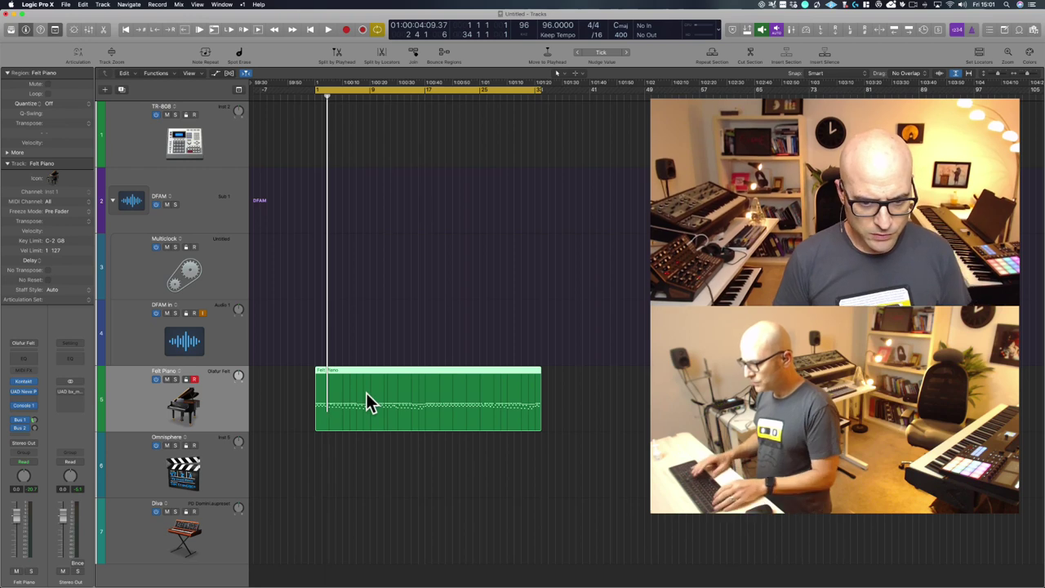
{"action": "double_click", "coordinate": [367, 394]}
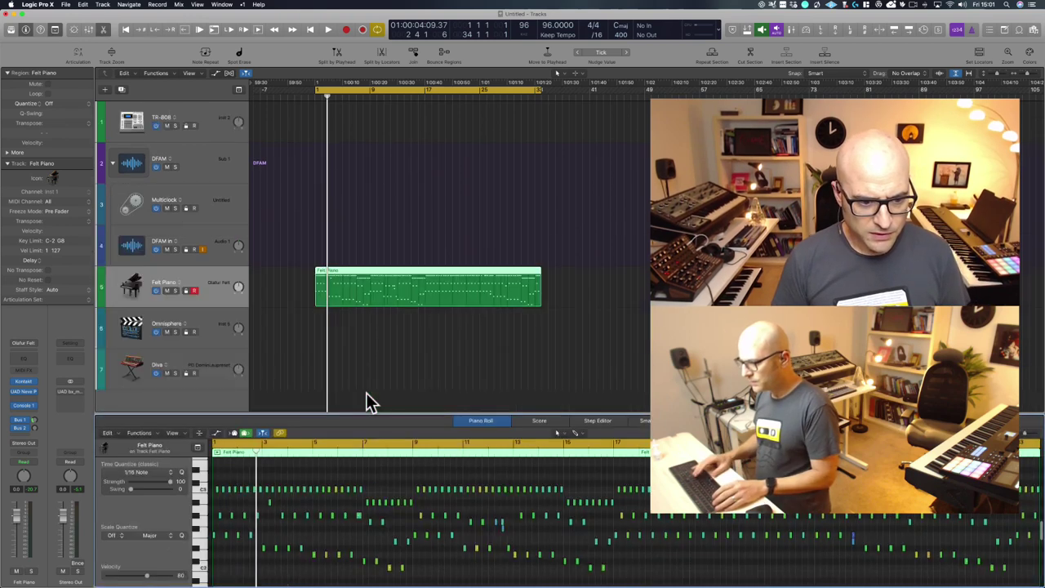
{"action": "left_click", "coordinate": [386, 488]}
{"action": "key", "text": "super+a"}
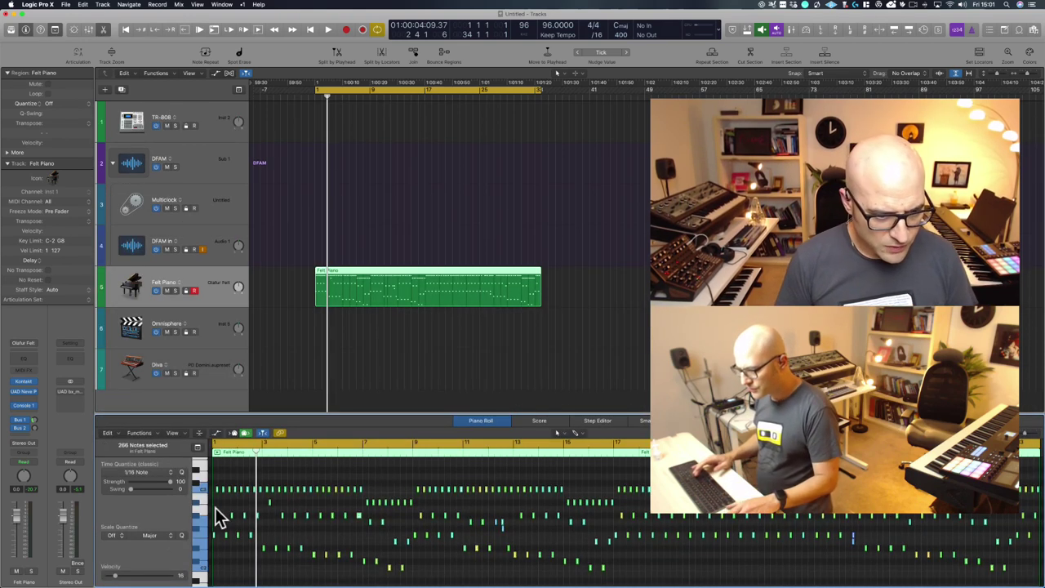
{"action": "left_click", "coordinate": [179, 471]}
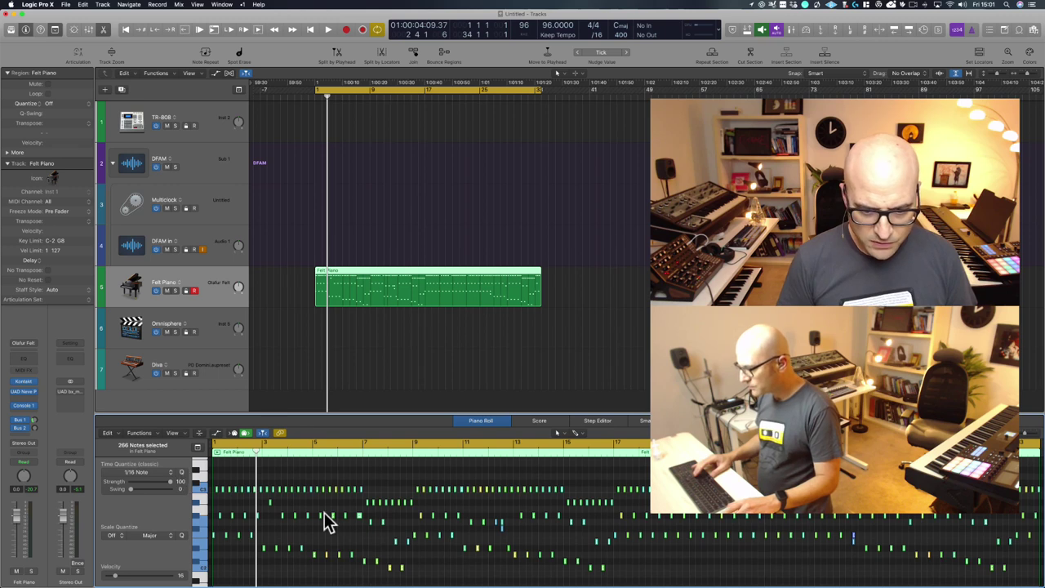
Step: Inspect the short note near bar 12, reselect all Felt Piano notes and set the quantize strength to 89
{"action": "left_click", "coordinate": [449, 527]}
{"action": "left_click", "coordinate": [501, 523]}
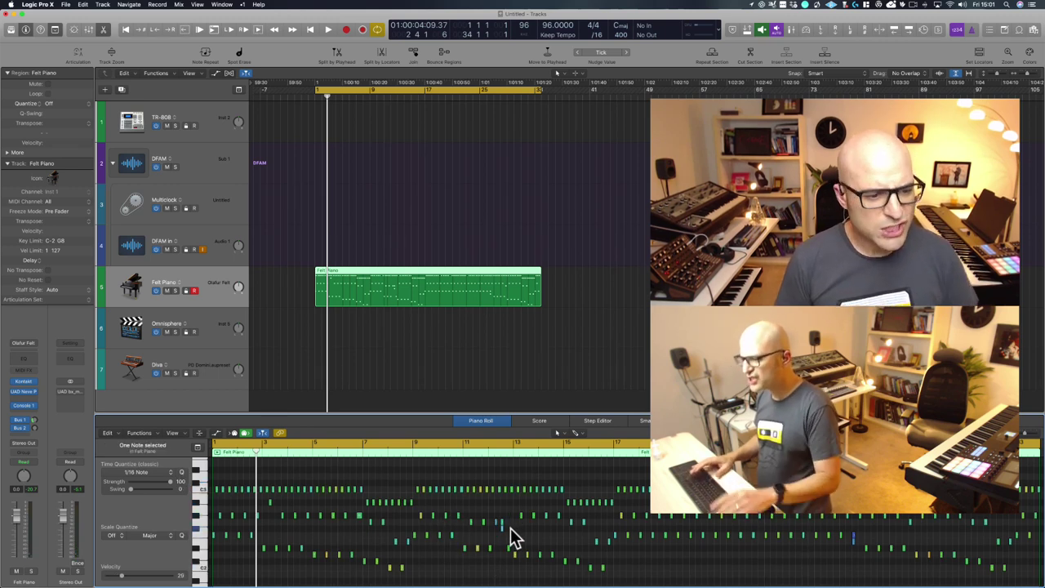
{"action": "key", "text": "super+a"}
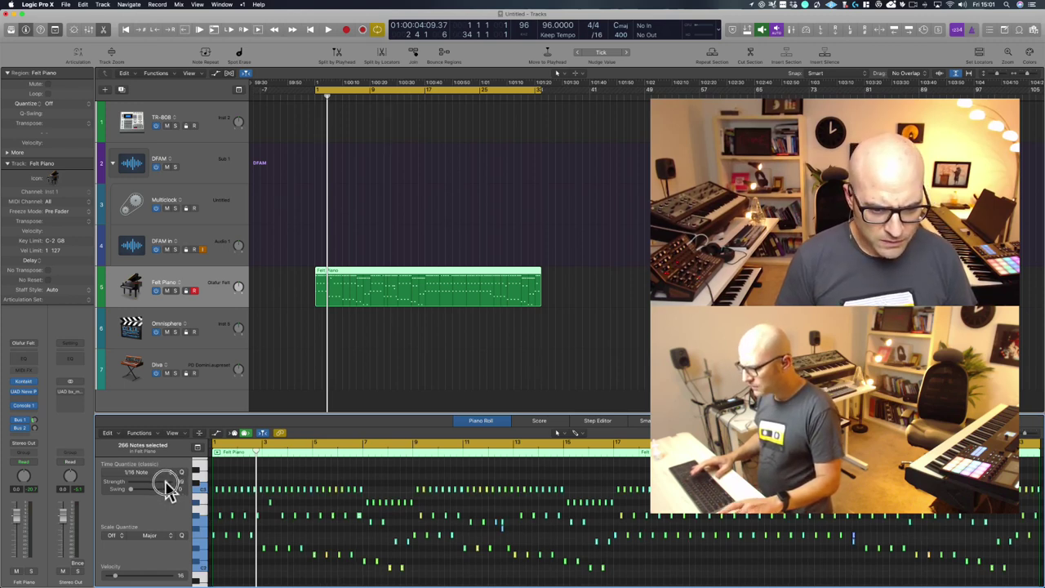
{"action": "left_click", "coordinate": [499, 531]}
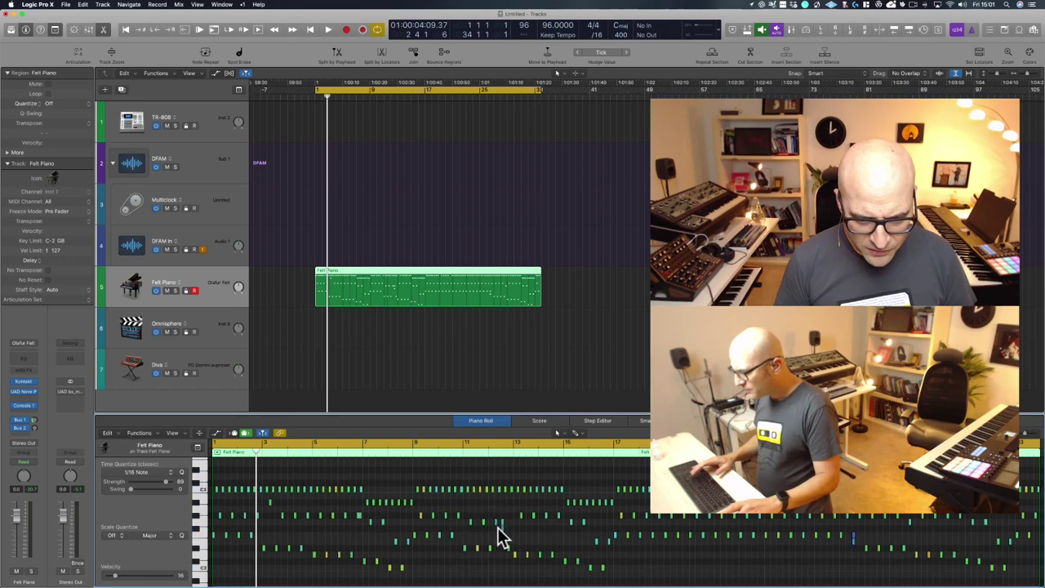
Step: Pick out the stray low-velocity Felt Piano notes near bars 12 and 26 in the Piano Roll
{"action": "left_click", "coordinate": [501, 523]}
{"action": "scroll", "coordinate": [519, 536], "scroll_direction": "right", "scroll_amount": 10}
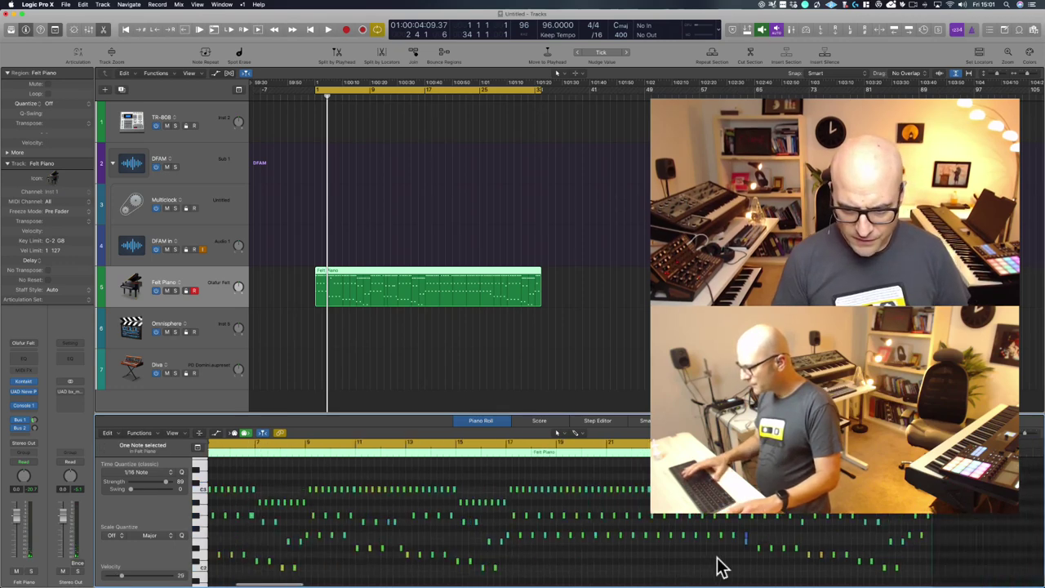
{"action": "left_click", "coordinate": [576, 543]}
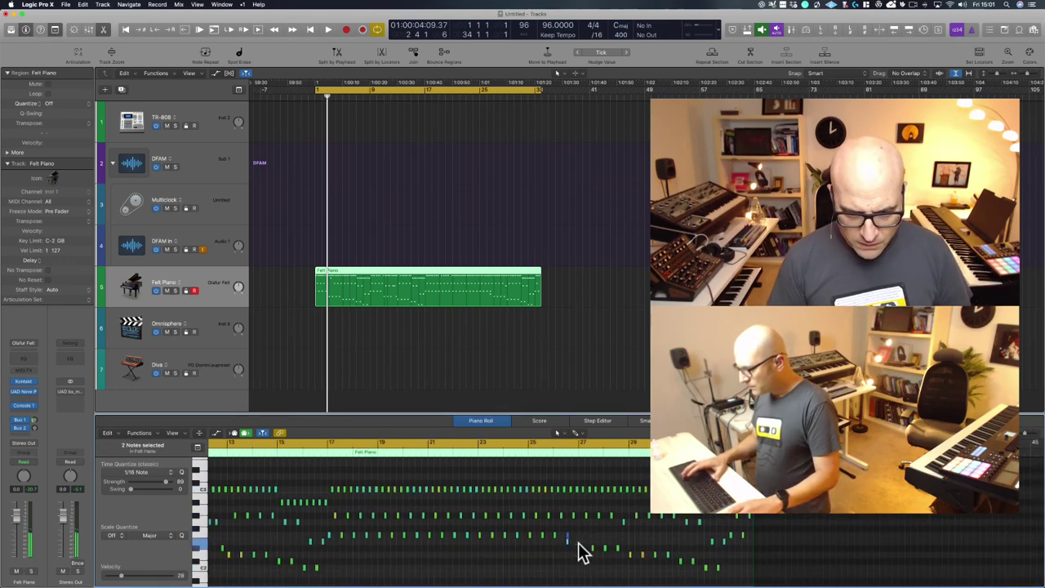
{"action": "left_click", "coordinate": [580, 548], "text": "shift"}
Step: Play the piano part from bar 1, trim the Felt Piano region's end to bar 33 and close the Piano Roll
{"action": "key", "text": "Return"}
{"action": "key", "text": "space"}
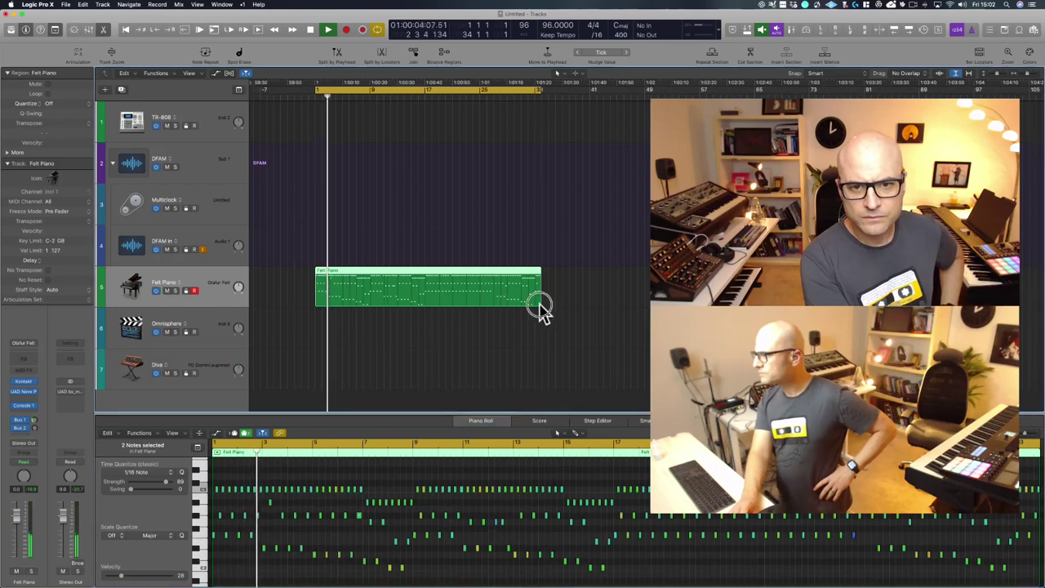
{"action": "left_click_drag", "start_coordinate": [539, 305], "coordinate": [531, 303]}
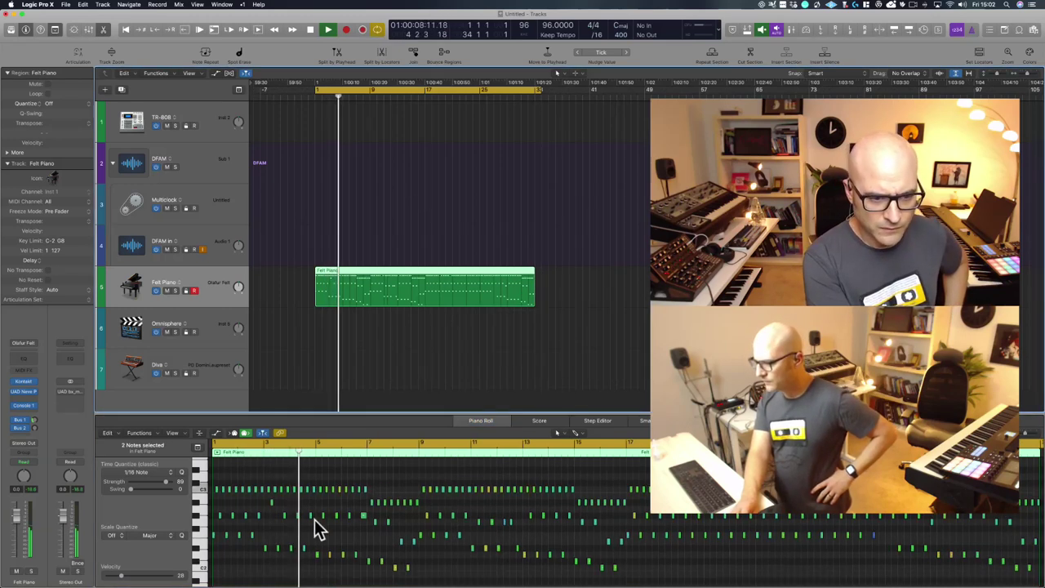
{"action": "key", "text": "p"}
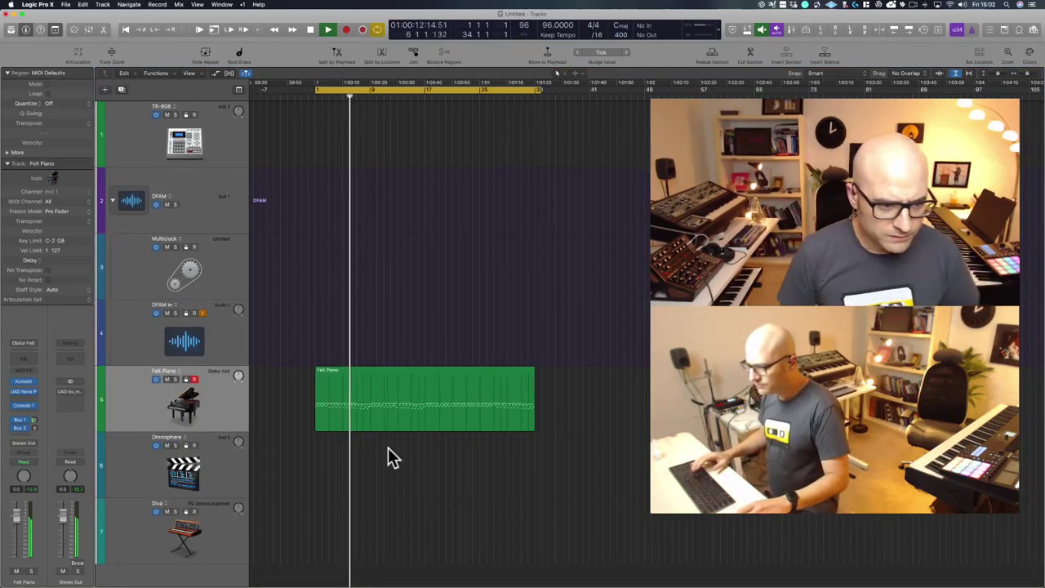
Step: Select the Omnisphere track and the Multiclock track during playback, stopping around bar 10
{"action": "left_click", "coordinate": [162, 485]}
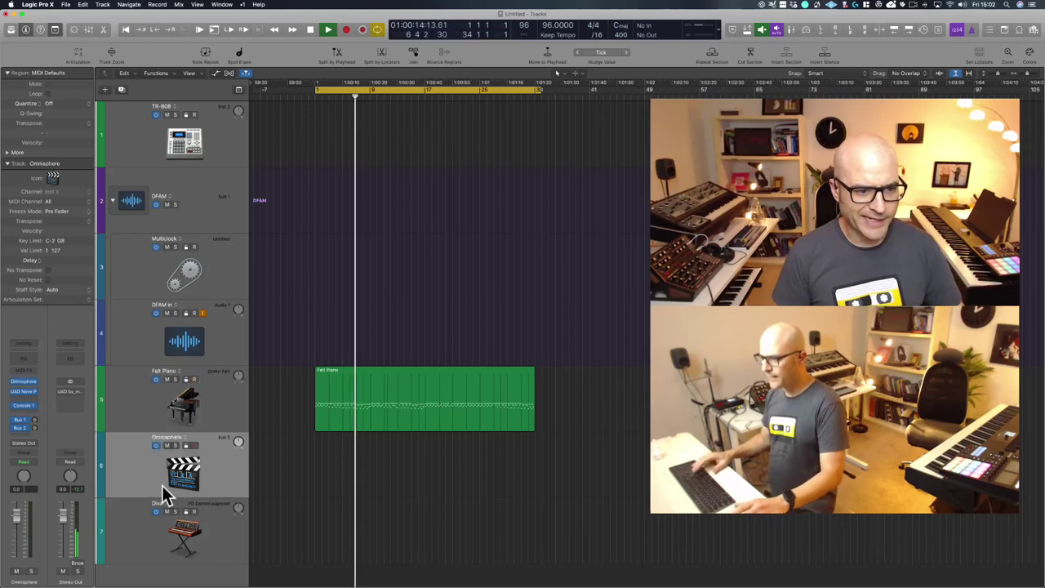
{"action": "left_click", "coordinate": [149, 269]}
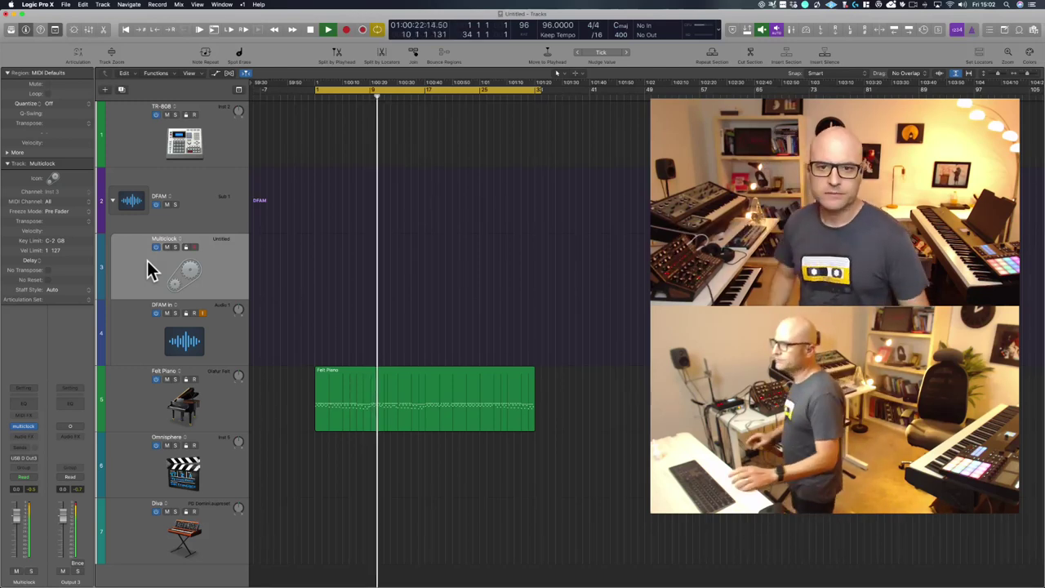
{"action": "key", "text": "space"}
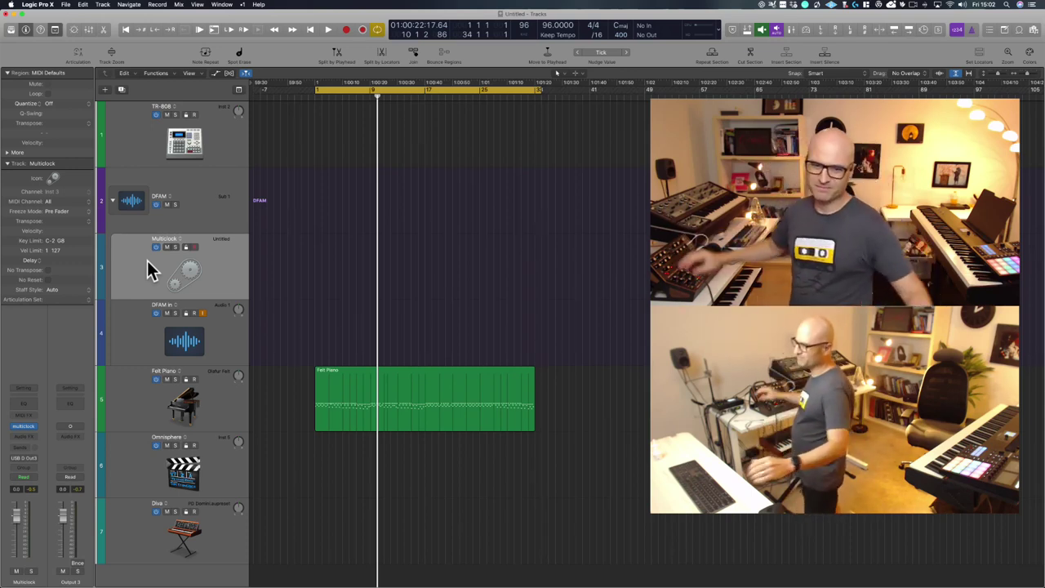
Step: Shorten the cycle range to end at bar 33, leaving the Multiclock track selected
{"action": "left_click", "coordinate": [447, 378]}
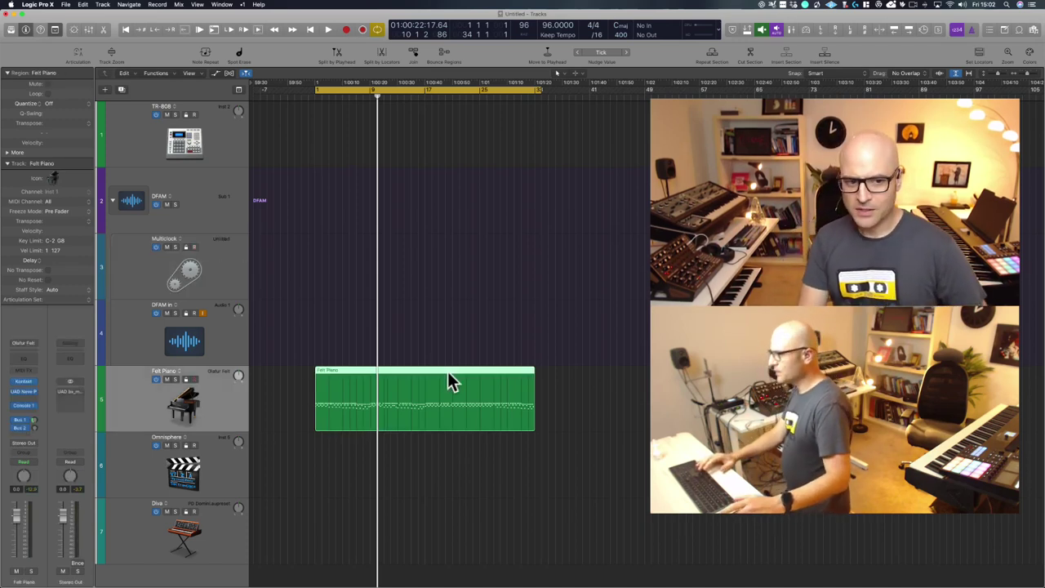
{"action": "left_click", "coordinate": [182, 271]}
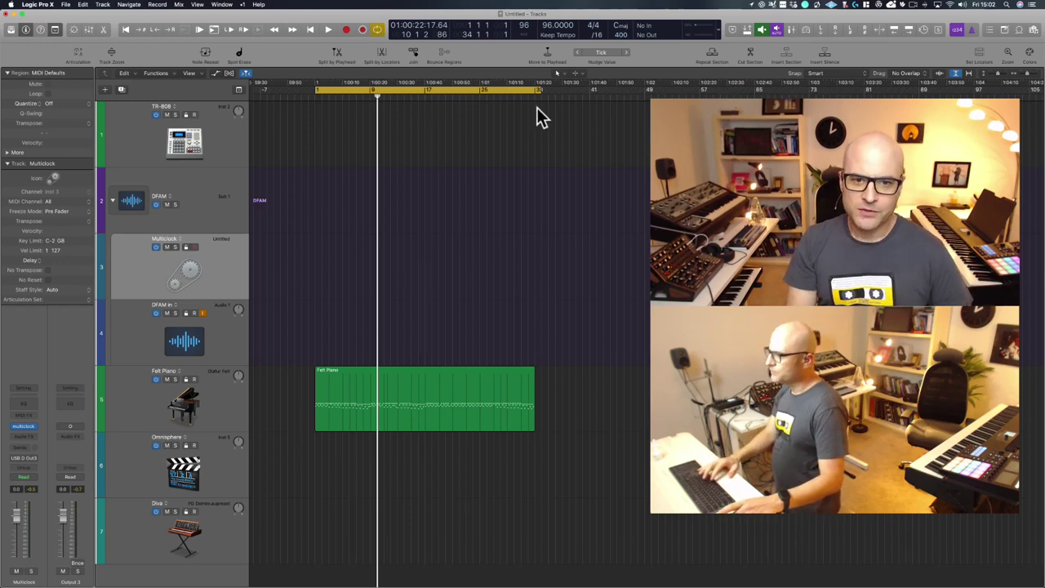
{"action": "left_click_drag", "start_coordinate": [540, 90], "coordinate": [535, 89]}
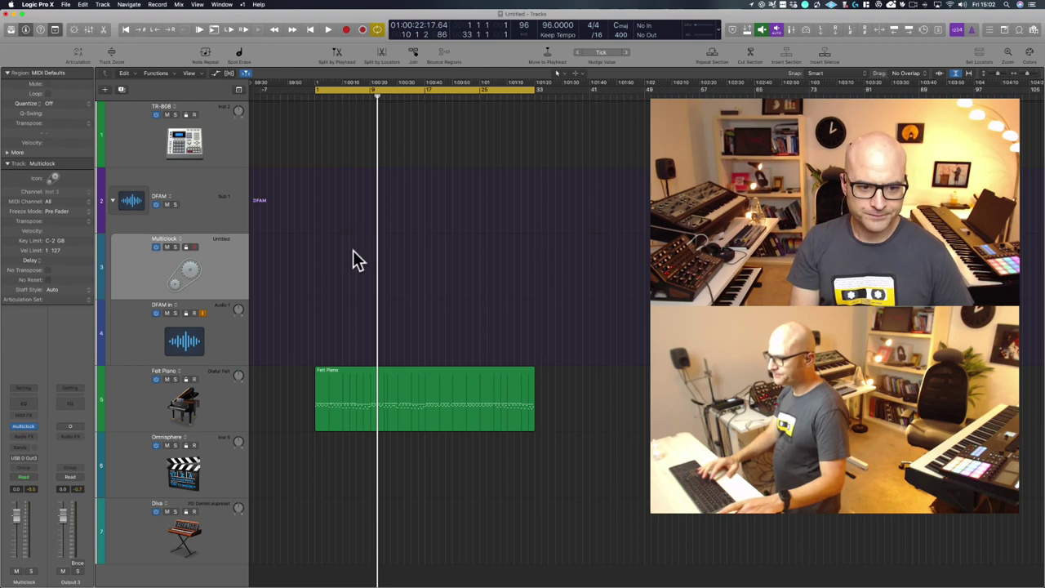
Step: Reveal the Felt Piano region's additional parameters, set its delay to +1/192 and start playback
{"action": "left_click", "coordinate": [371, 379]}
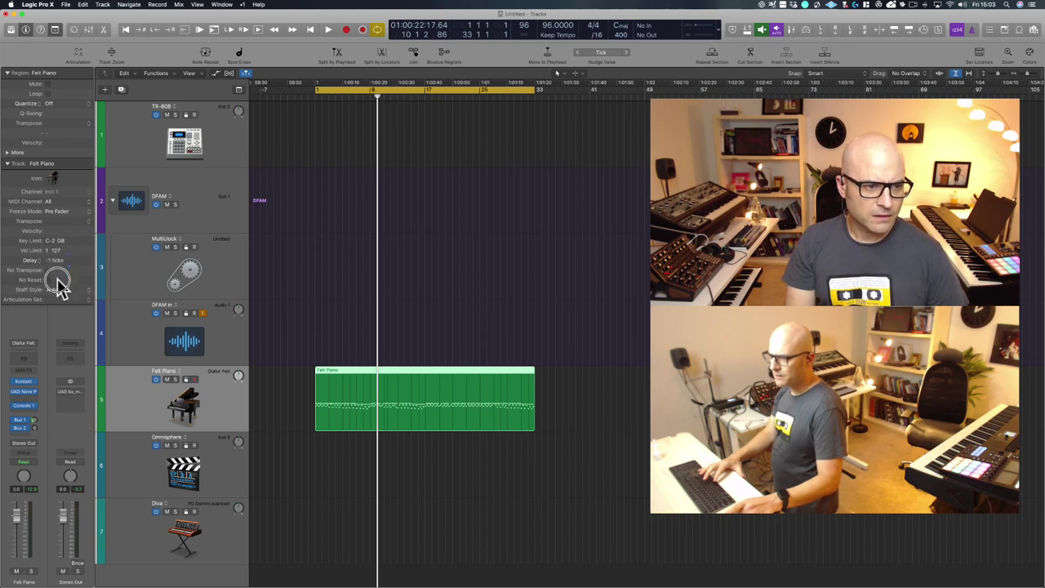
{"action": "left_click", "coordinate": [9, 154]}
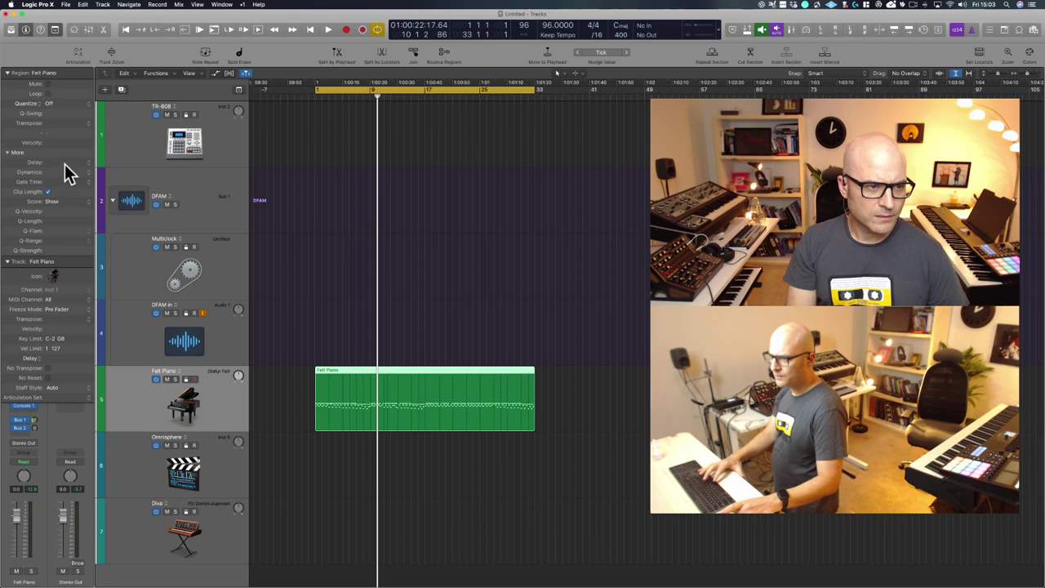
{"action": "left_click", "coordinate": [88, 162]}
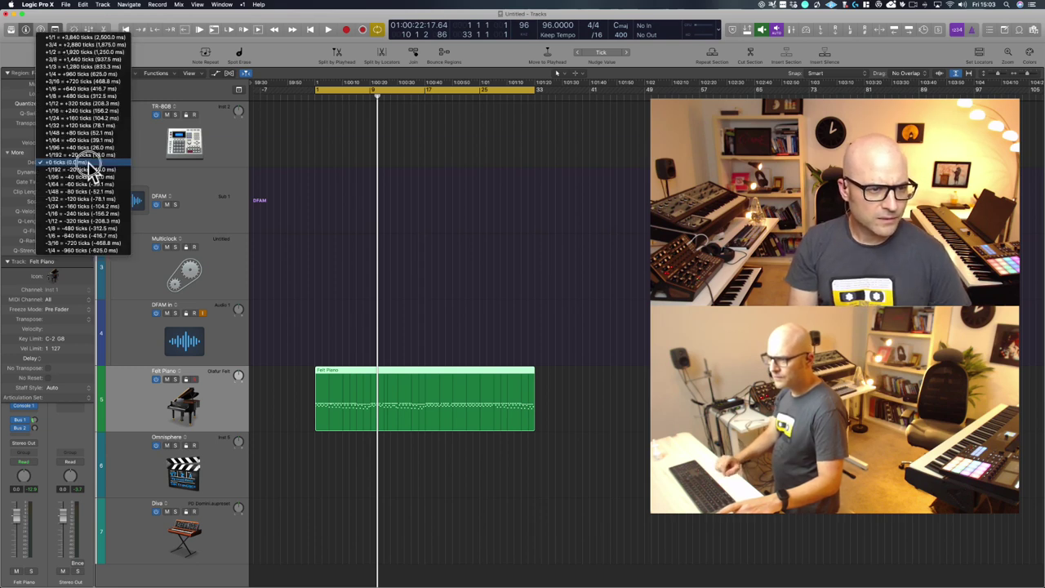
{"action": "left_click", "coordinate": [89, 158]}
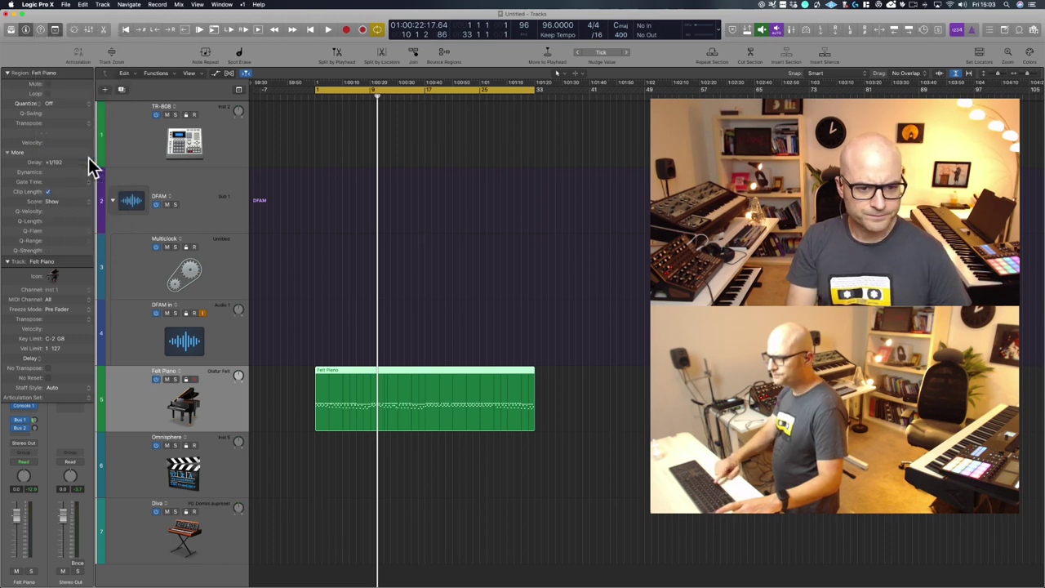
{"action": "key", "text": "space"}
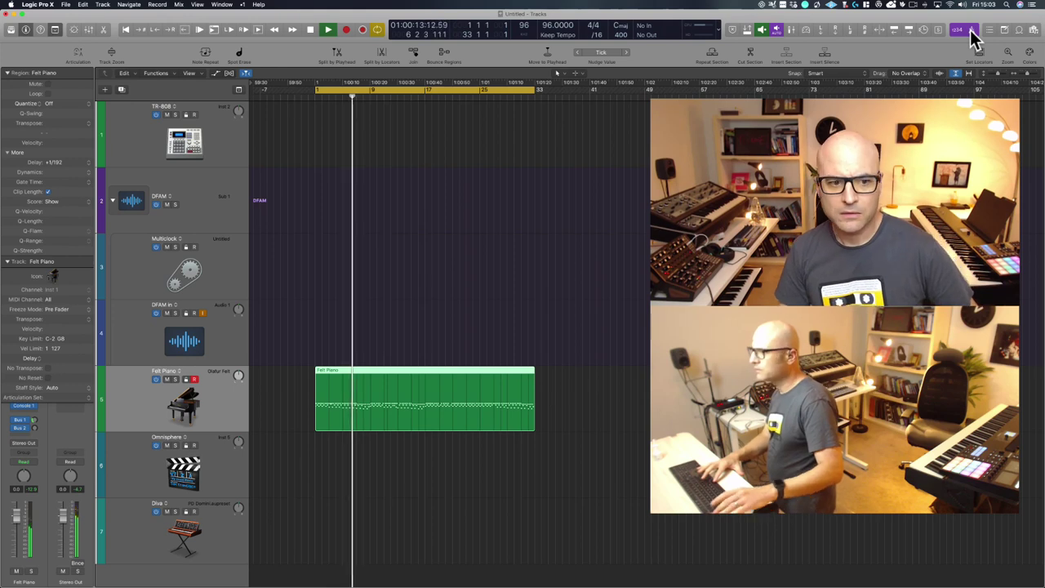
Step: Set the Felt Piano region's delay to +1/96 during playback, stop at bar 1 and turn off the metronome click
{"action": "left_click", "coordinate": [90, 163]}
{"action": "left_click", "coordinate": [89, 157]}
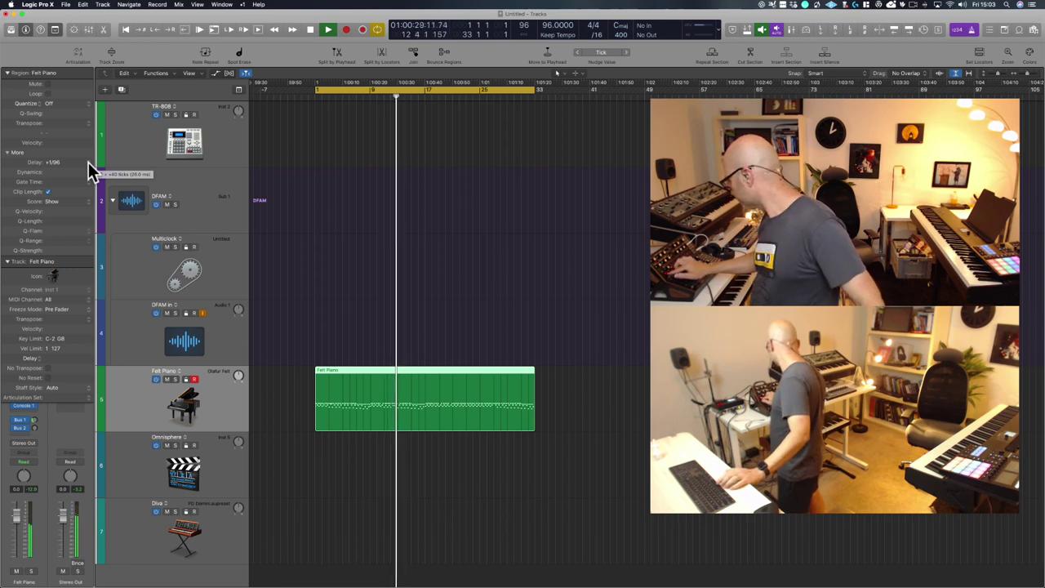
{"action": "key", "text": "space"}
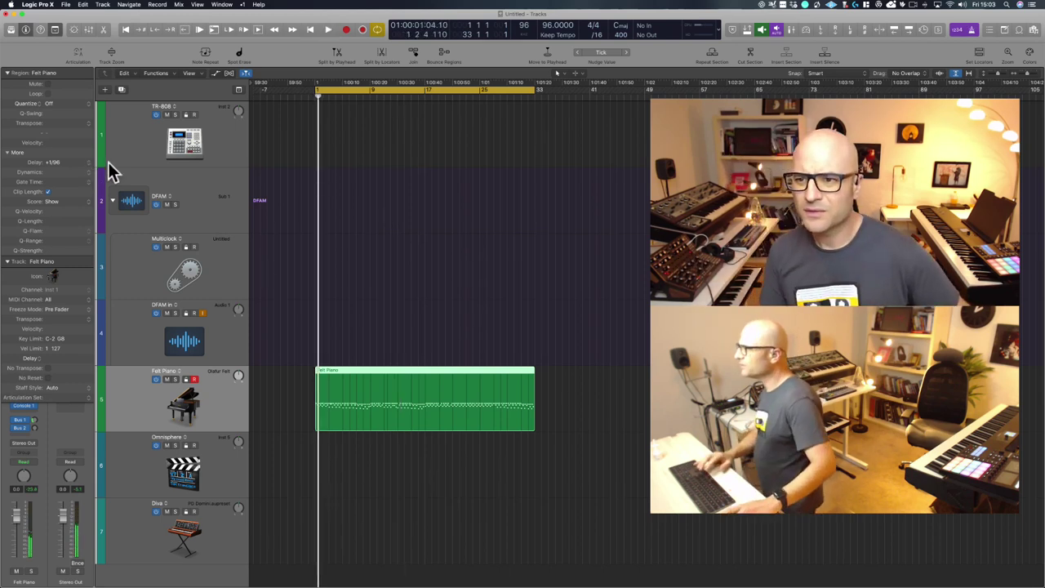
{"action": "left_click", "coordinate": [972, 29]}
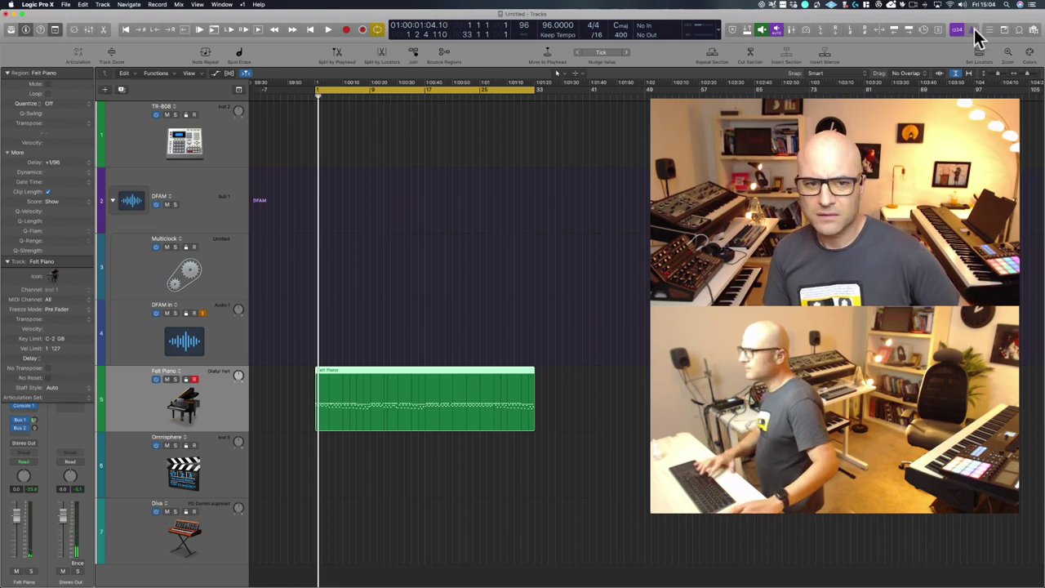
{"action": "key", "text": "super+f"}
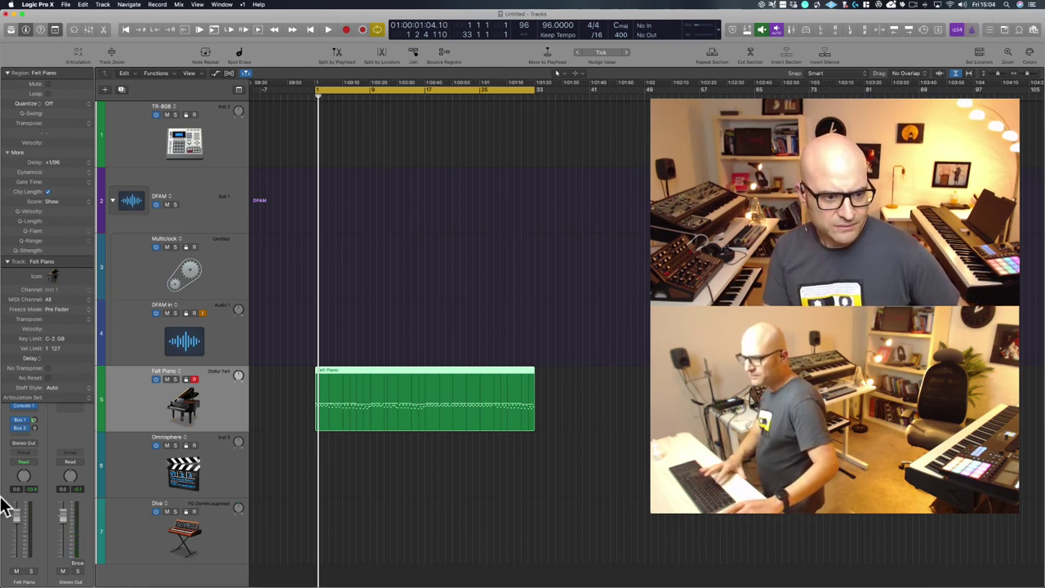
Step: Play the piano part with the external synth, stopping around bar 8, and replay it from the start to about bar 3
{"action": "key", "text": "space"}
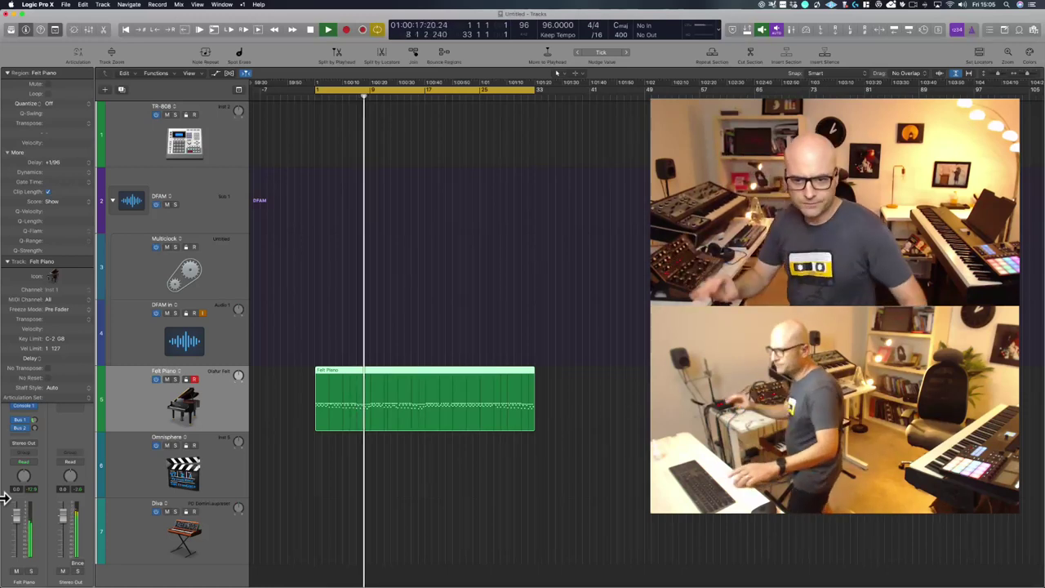
{"action": "key", "text": "space"}
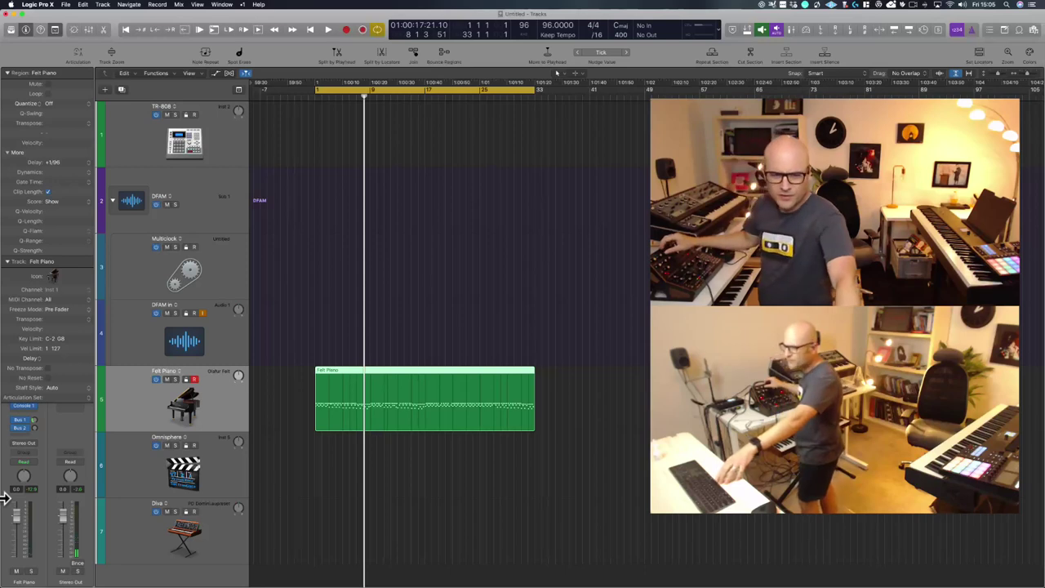
{"action": "key", "text": "space"}
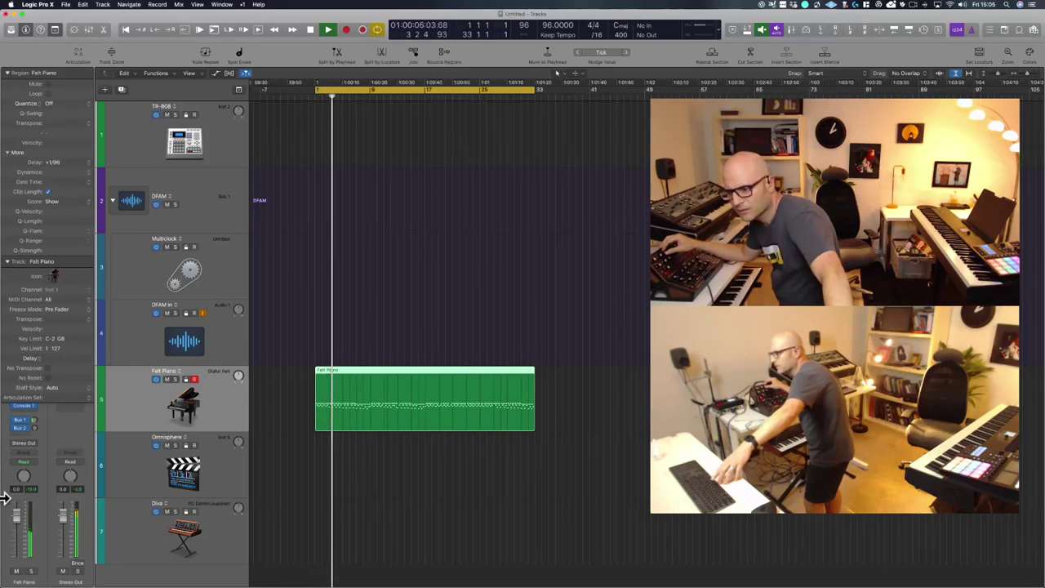
{"action": "key", "text": "space"}
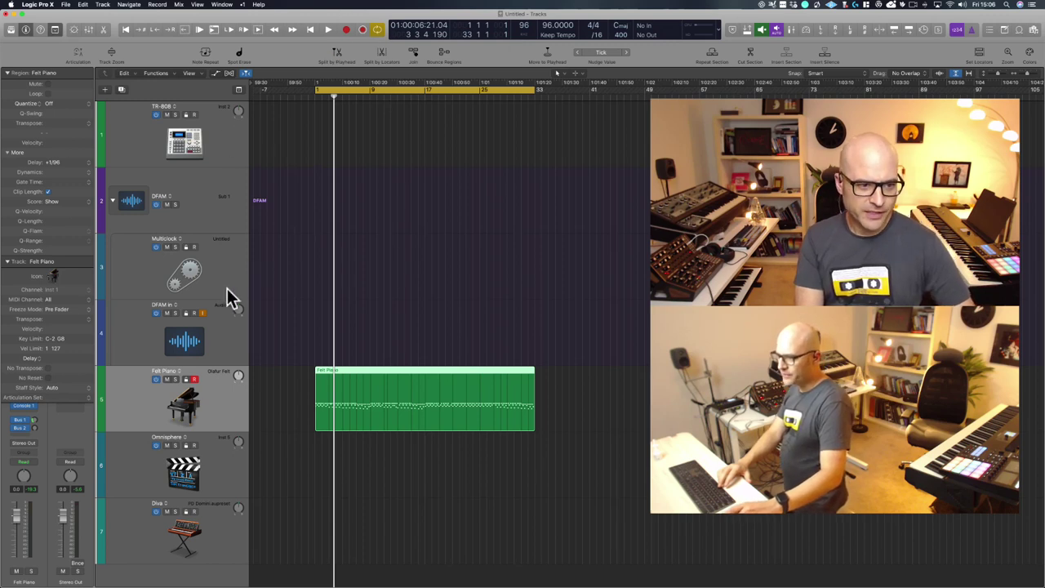
Step: Select the DFAM in track and audition its input against the piano, stopping around bar 14
{"action": "left_click", "coordinate": [212, 256]}
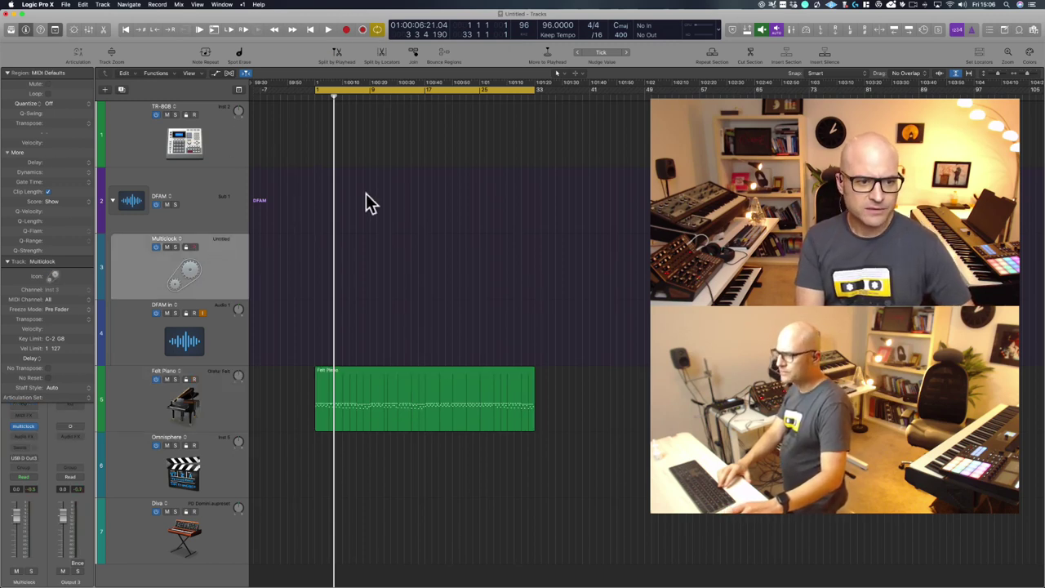
{"action": "left_click", "coordinate": [209, 341]}
{"action": "key", "text": "space"}
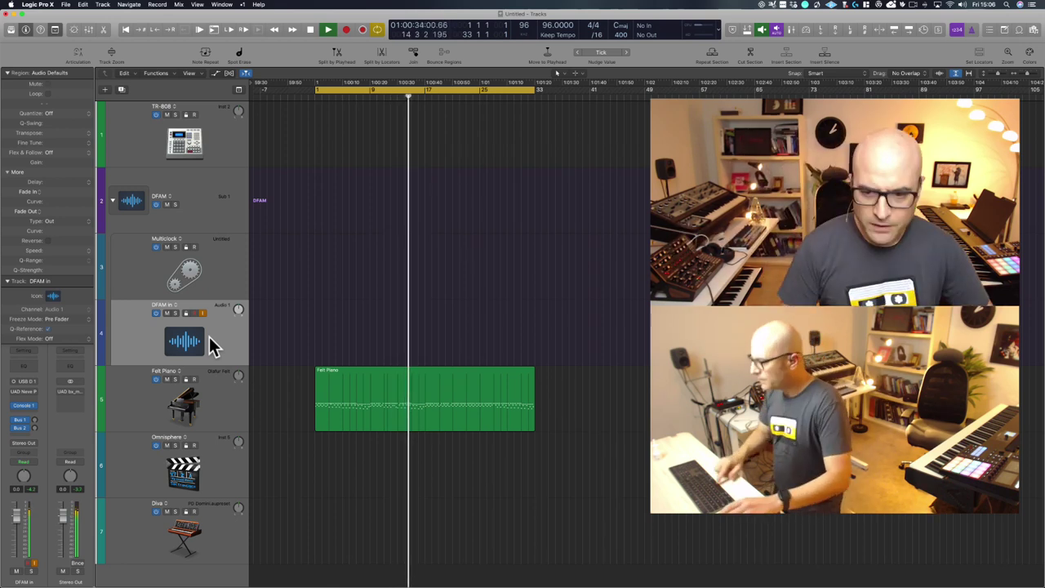
{"action": "key", "text": "space"}
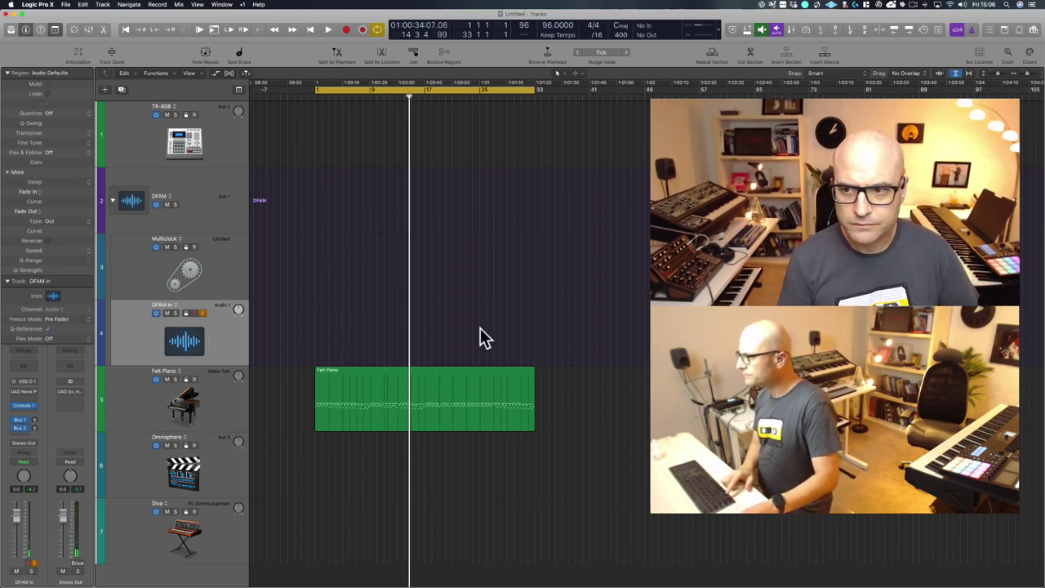
Step: Loop the Felt Piano region out to bar 97 and set the cycle range to bars 1 to 97
{"action": "left_click", "coordinate": [1025, 80]}
{"action": "left_click_drag", "start_coordinate": [1019, 79], "coordinate": [991, 82]}
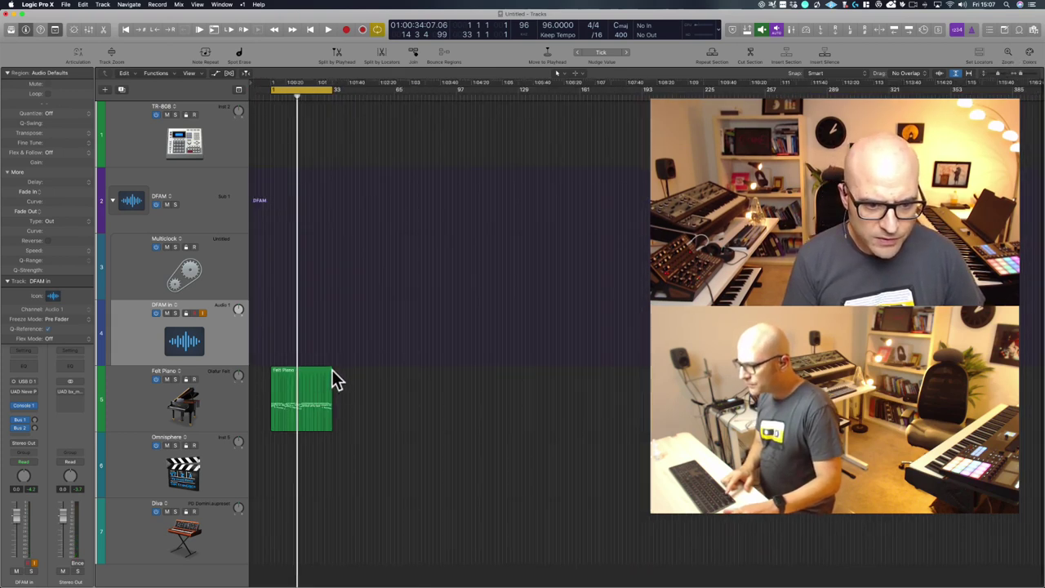
{"action": "left_click_drag", "start_coordinate": [332, 369], "coordinate": [458, 369]}
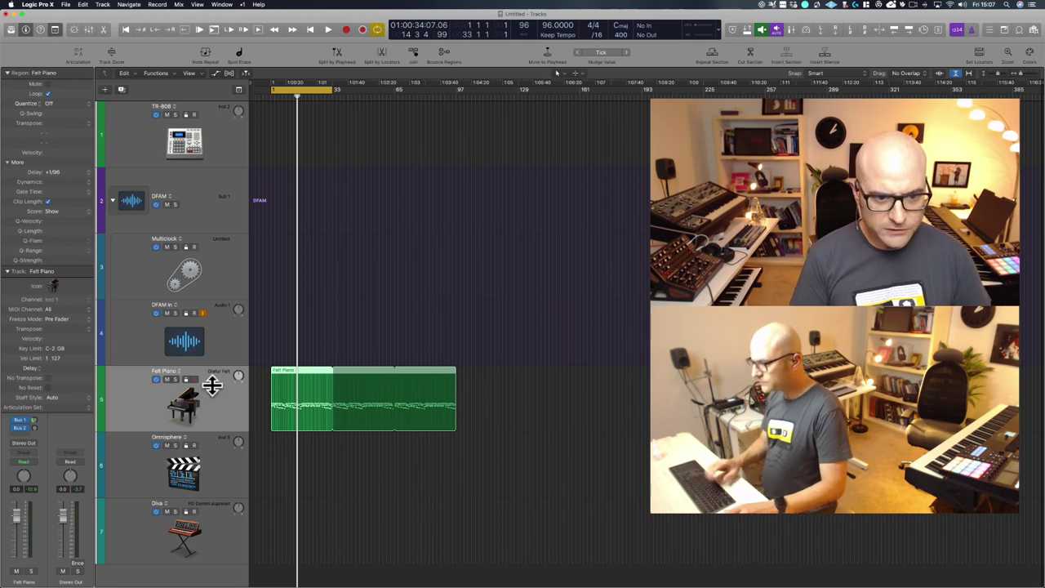
{"action": "key", "text": "super+u"}
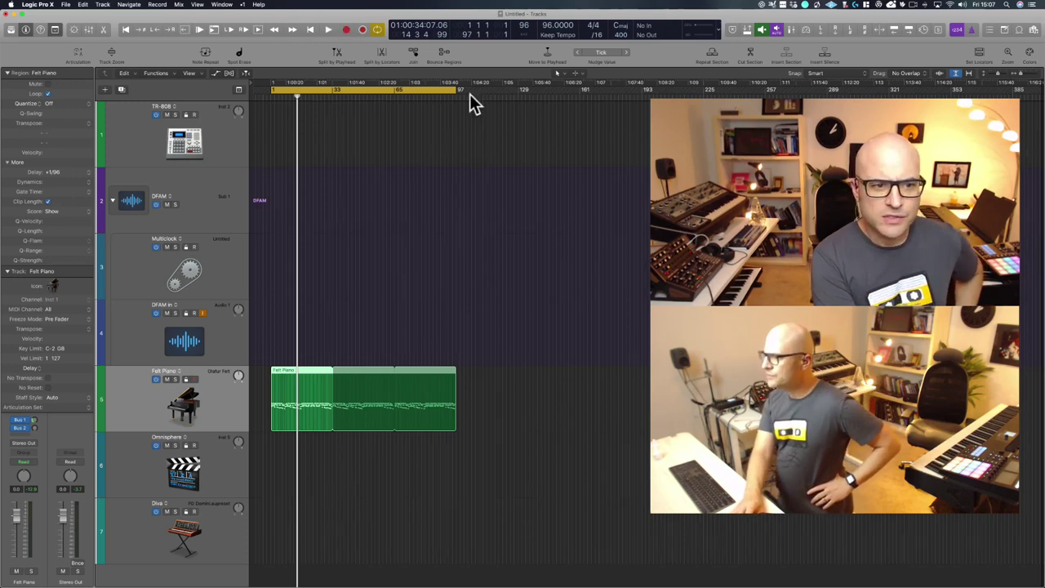
Step: Arm the DFAM in track and record its input against the looped piano, stopping around bar 108
{"action": "left_click", "coordinate": [224, 355]}
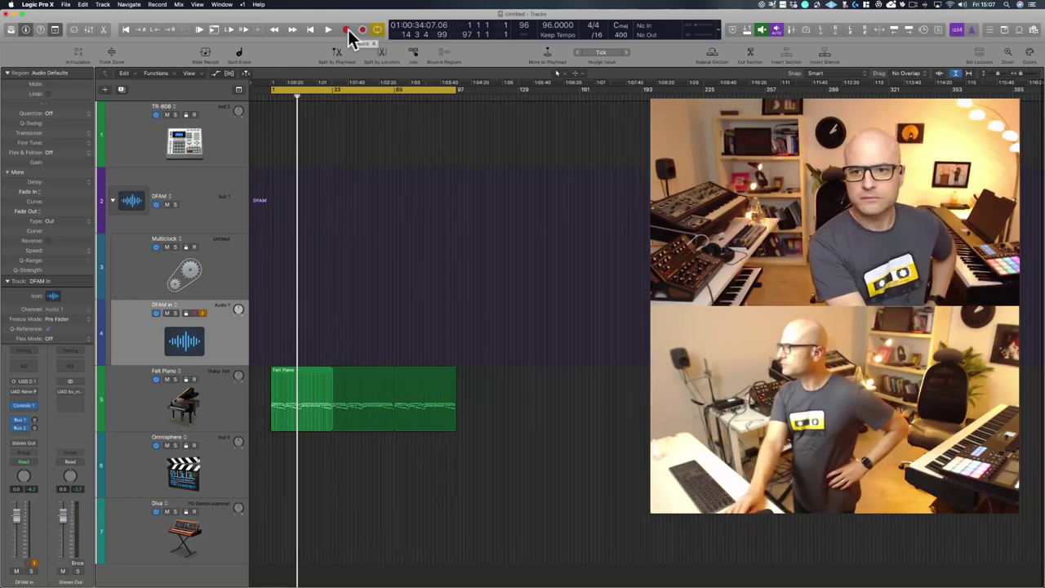
{"action": "left_click", "coordinate": [197, 315]}
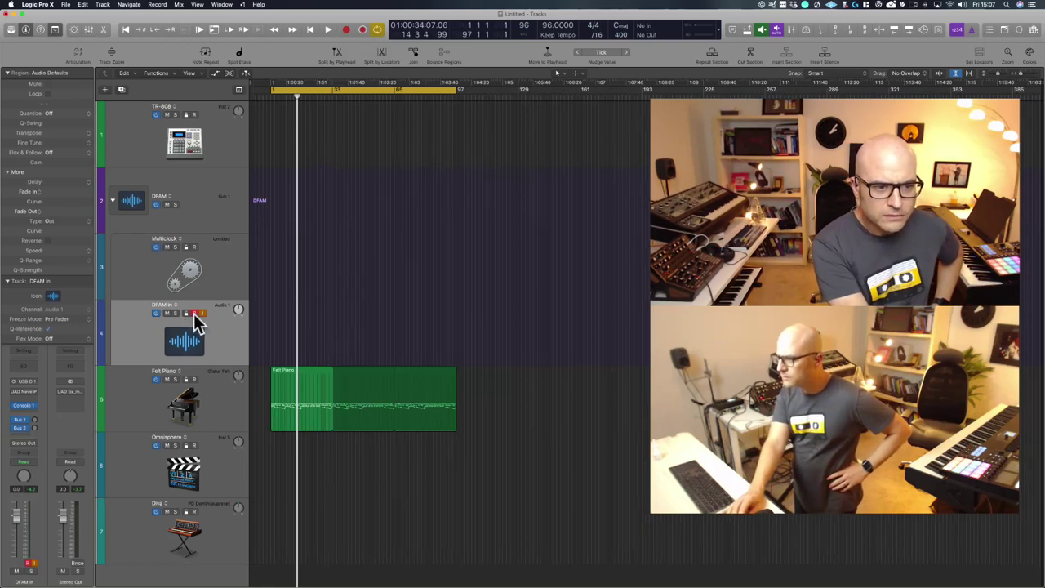
{"action": "left_click", "coordinate": [343, 31]}
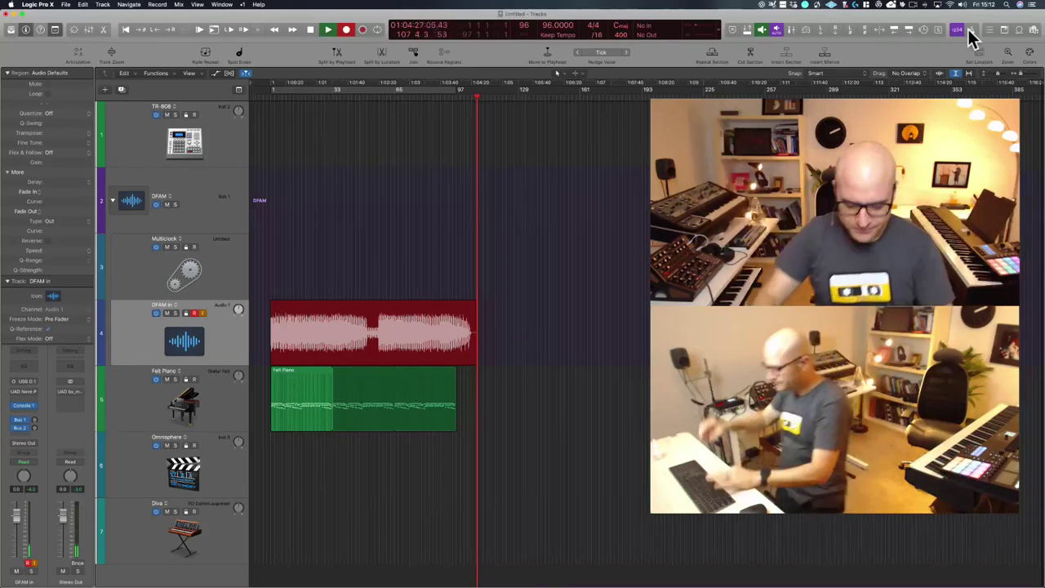
{"action": "key", "text": "space"}
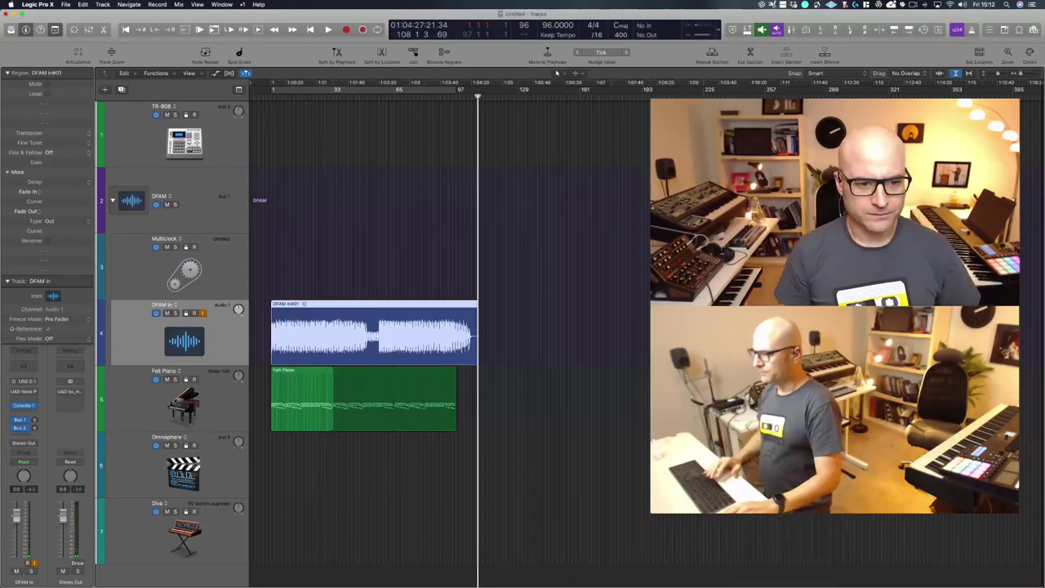
Step: Set the Felt Piano region's delay to +0 ticks and deselect the region
{"action": "left_click", "coordinate": [285, 260]}
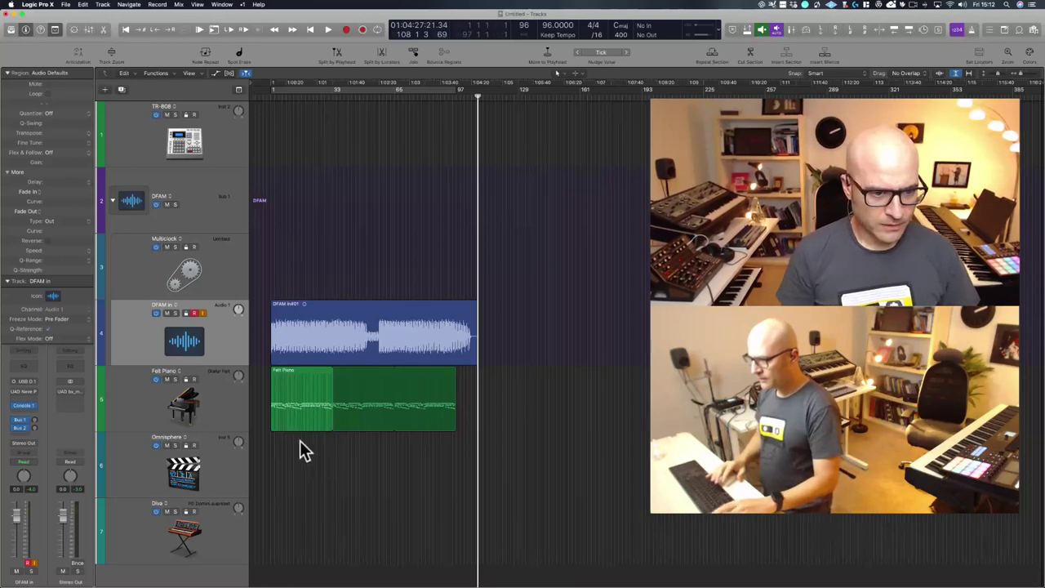
{"action": "left_click", "coordinate": [309, 410]}
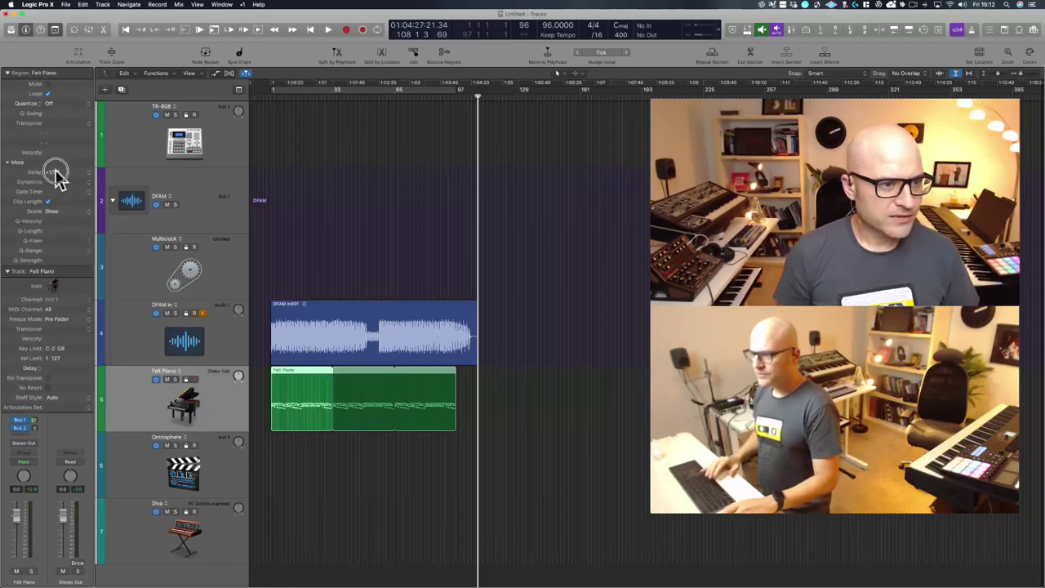
{"action": "left_click", "coordinate": [90, 170]}
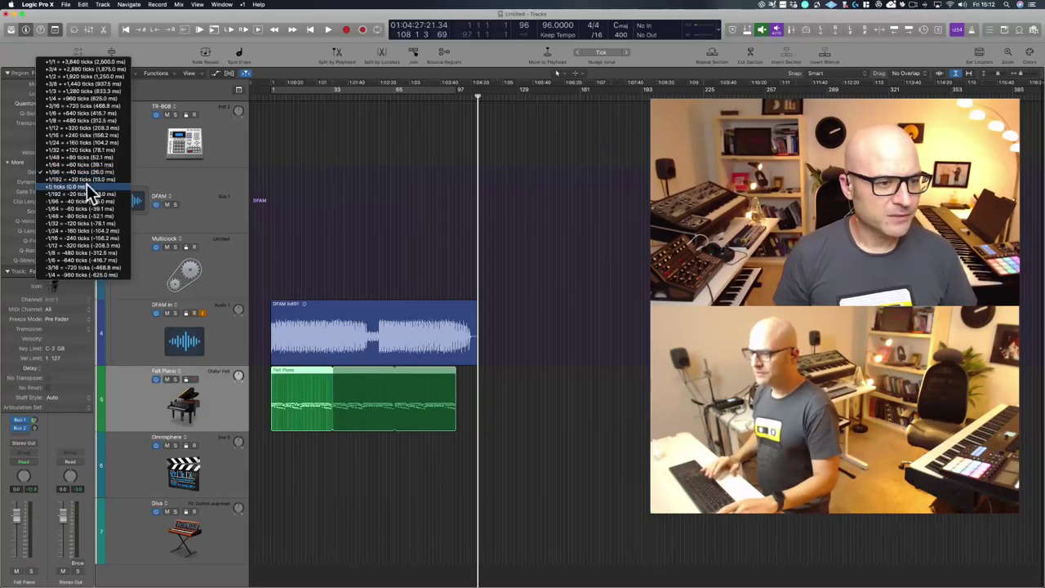
{"action": "left_click", "coordinate": [86, 187]}
{"action": "left_click", "coordinate": [300, 277]}
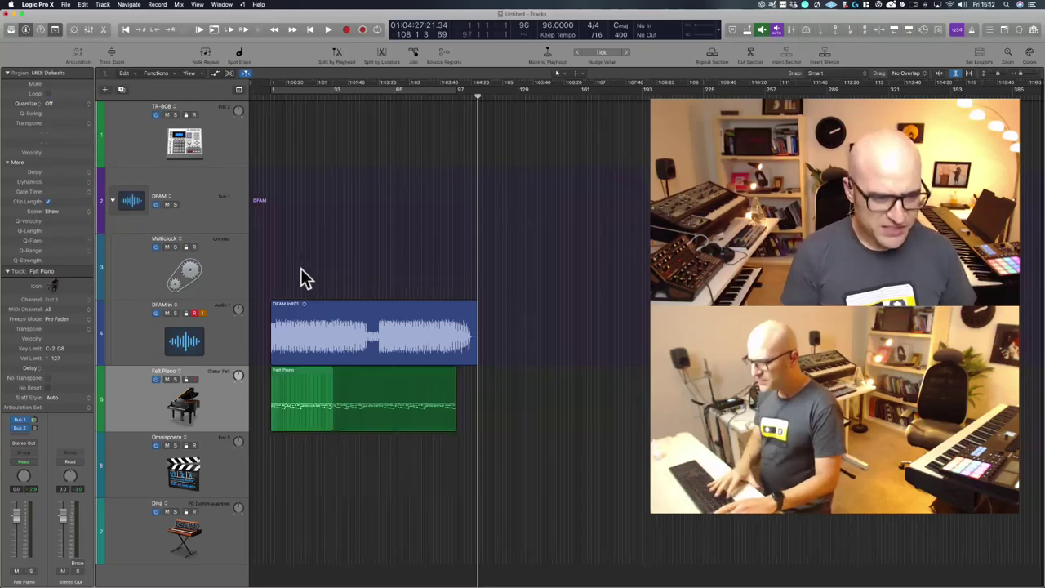
Step: Place the playhead at 1 1 1 41, just before the first transient of the DFAM in recording
{"action": "left_click_drag", "start_coordinate": [301, 270], "coordinate": [245, 464]}
{"action": "scroll", "coordinate": [441, 180], "scroll_direction": "up", "scroll_amount": 2}
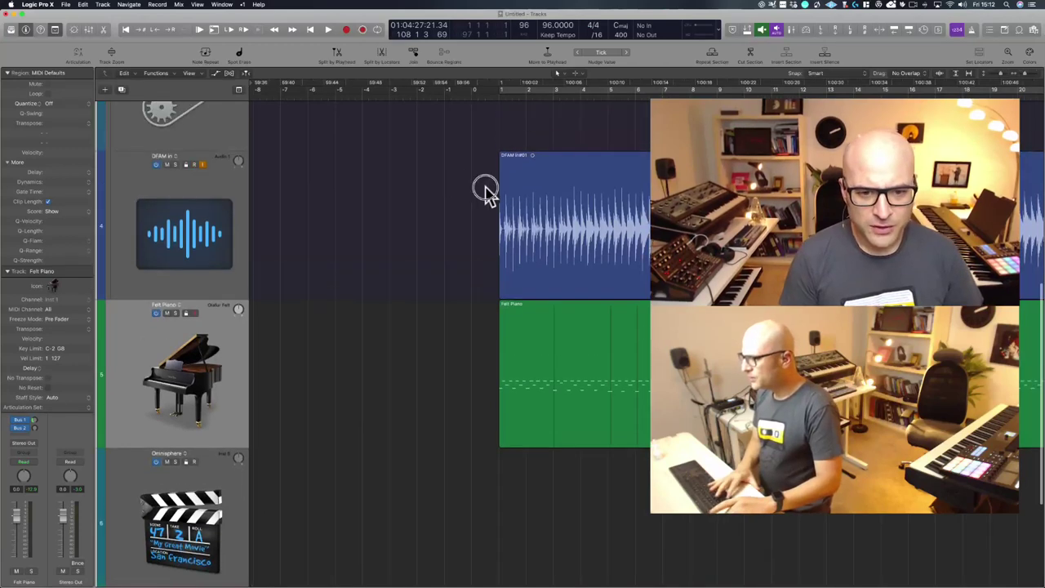
{"action": "left_click_drag", "start_coordinate": [485, 192], "coordinate": [560, 343]}
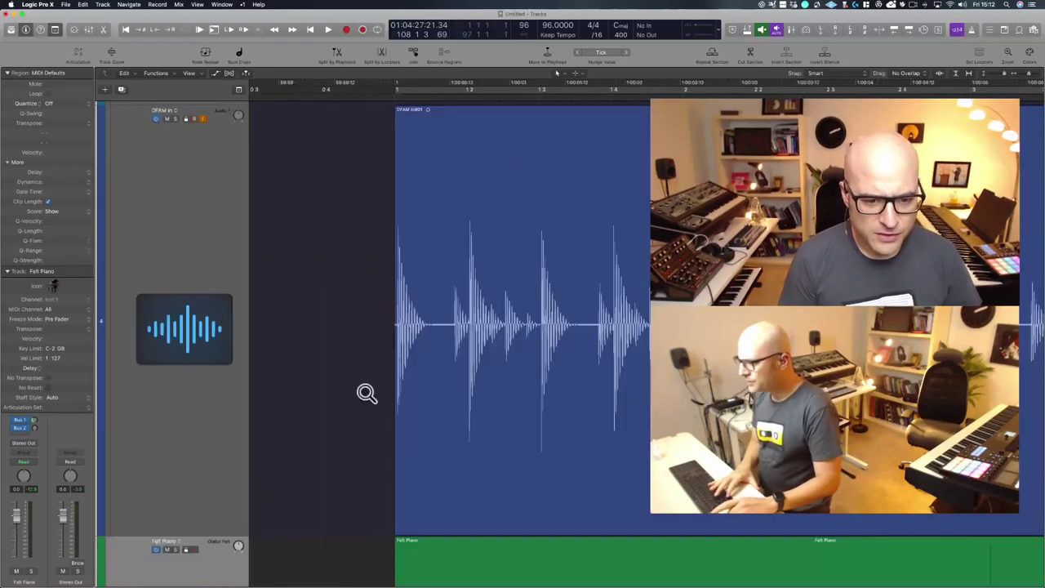
{"action": "left_click", "coordinate": [396, 531]}
{"action": "left_click_drag", "start_coordinate": [333, 516], "coordinate": [432, 490]}
{"action": "left_click_drag", "start_coordinate": [422, 392], "coordinate": [495, 280]}
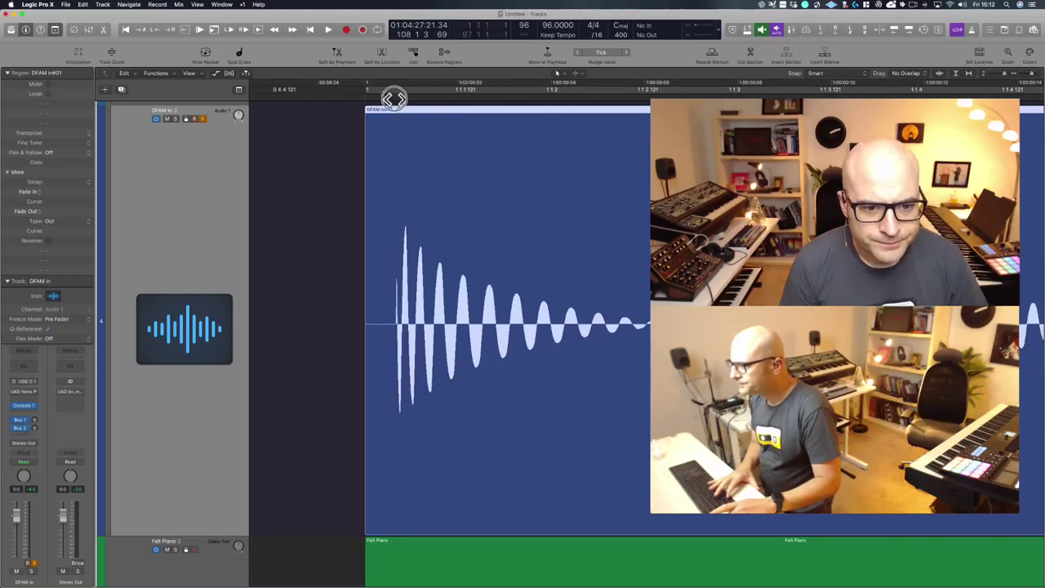
{"action": "left_click", "coordinate": [394, 98]}
{"action": "left_click_drag", "start_coordinate": [359, 167], "coordinate": [572, 554]}
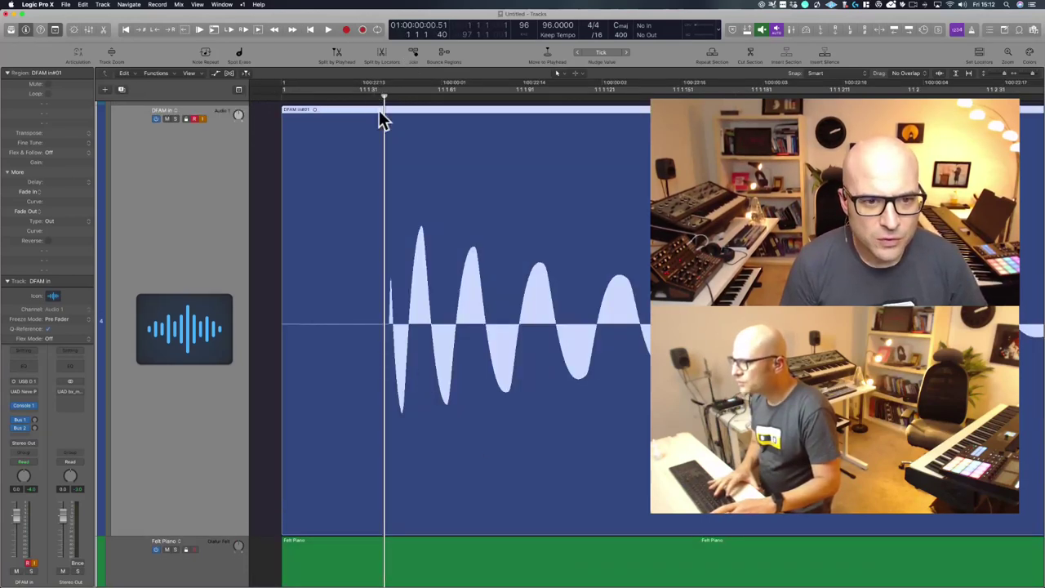
{"action": "mouse_move", "coordinate": [387, 102]}
{"action": "left_mouse_down"}
{"action": "mouse_move", "coordinate": [397, 99]}
{"action": "mouse_move", "coordinate": [386, 99]}
{"action": "left_mouse_up"}
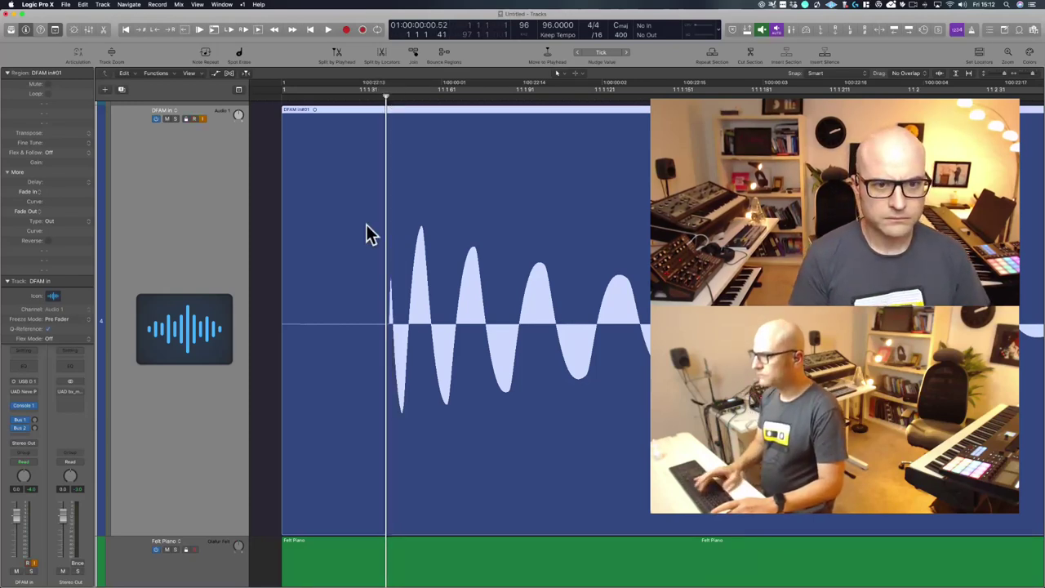
Step: Split the DFAM in recording at the playhead, delete the silent lead-in and move the remaining region to bar 1
{"action": "key", "text": "super+t"}
{"action": "left_click", "coordinate": [345, 203]}
{"action": "key", "text": "Delete"}
{"action": "left_click", "coordinate": [460, 245]}
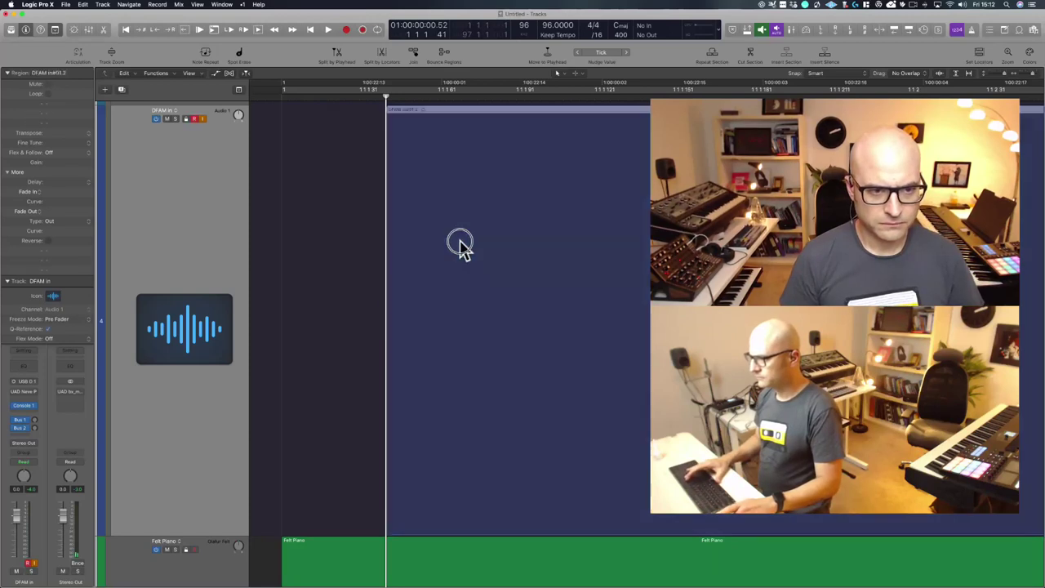
{"action": "left_click_drag", "start_coordinate": [460, 245], "coordinate": [392, 247]}
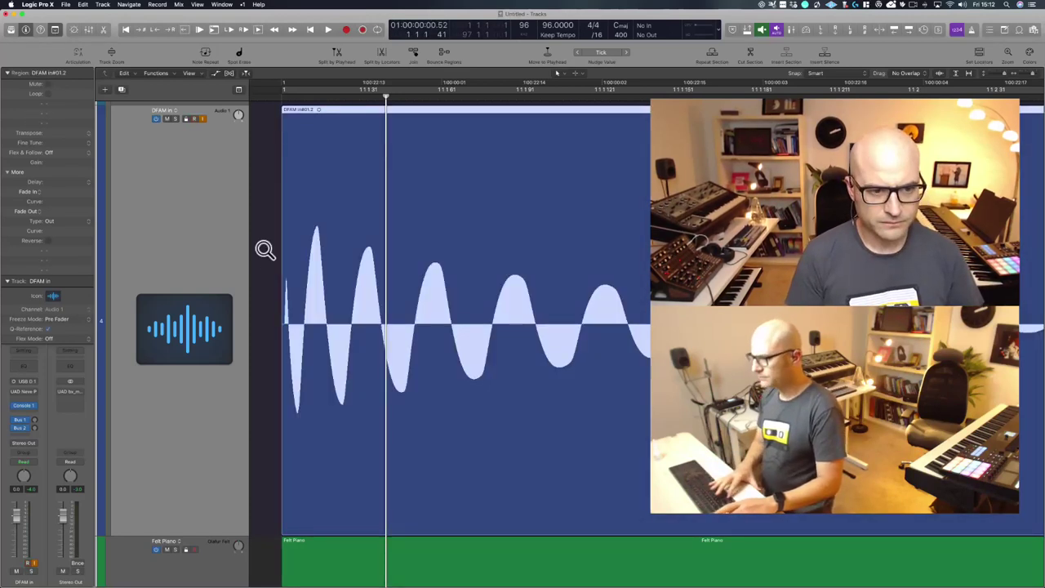
{"action": "left_click", "coordinate": [263, 248], "text": "ctrl+alt"}
{"action": "left_click", "coordinate": [264, 249], "text": "ctrl+alt"}
{"action": "left_click", "coordinate": [310, 243], "text": "ctrl+alt"}
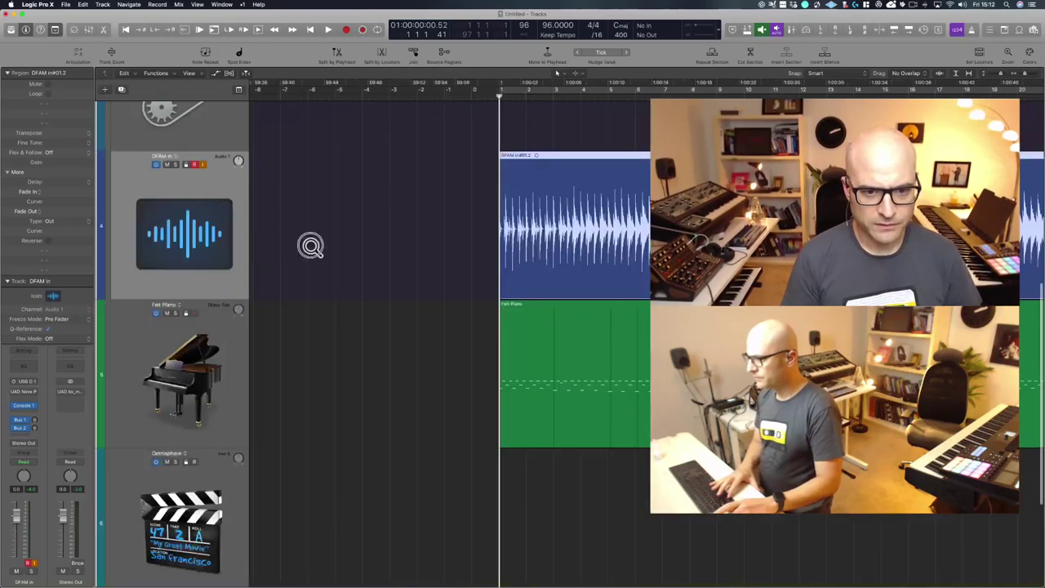
{"action": "left_click", "coordinate": [310, 245], "text": "ctrl+alt"}
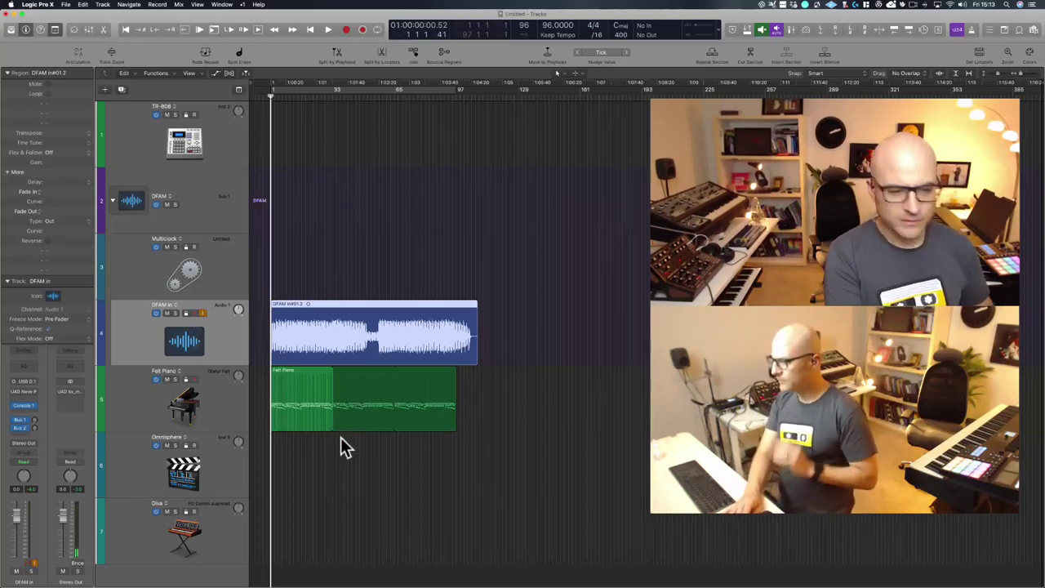
Step: Set the cycle range to bars 1 to 109, spanning both the DFAM in and Felt Piano regions
{"action": "left_click", "coordinate": [158, 463]}
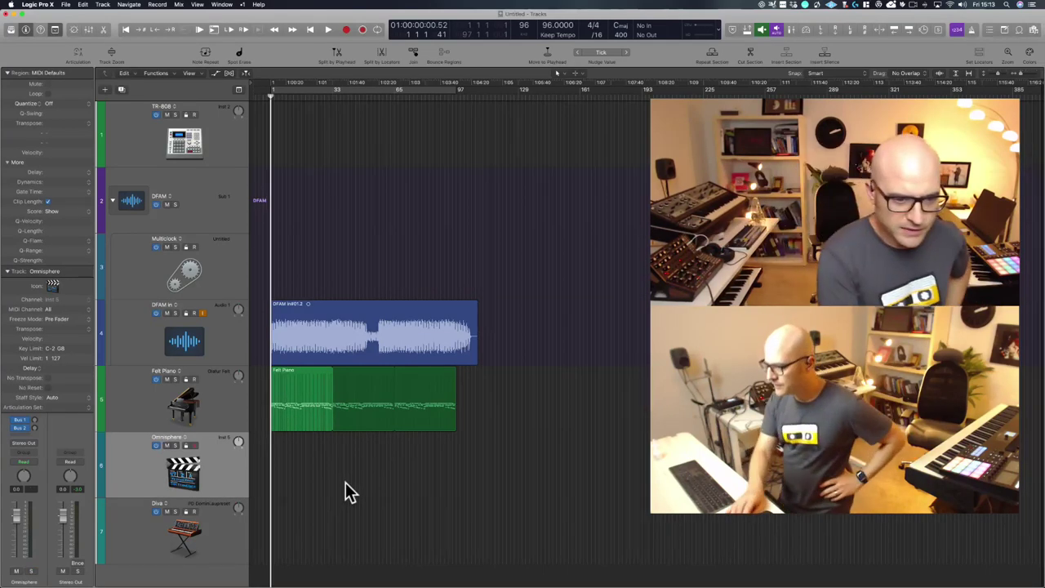
{"action": "left_click_drag", "start_coordinate": [540, 410], "coordinate": [250, 357]}
{"action": "key", "text": "super+u"}
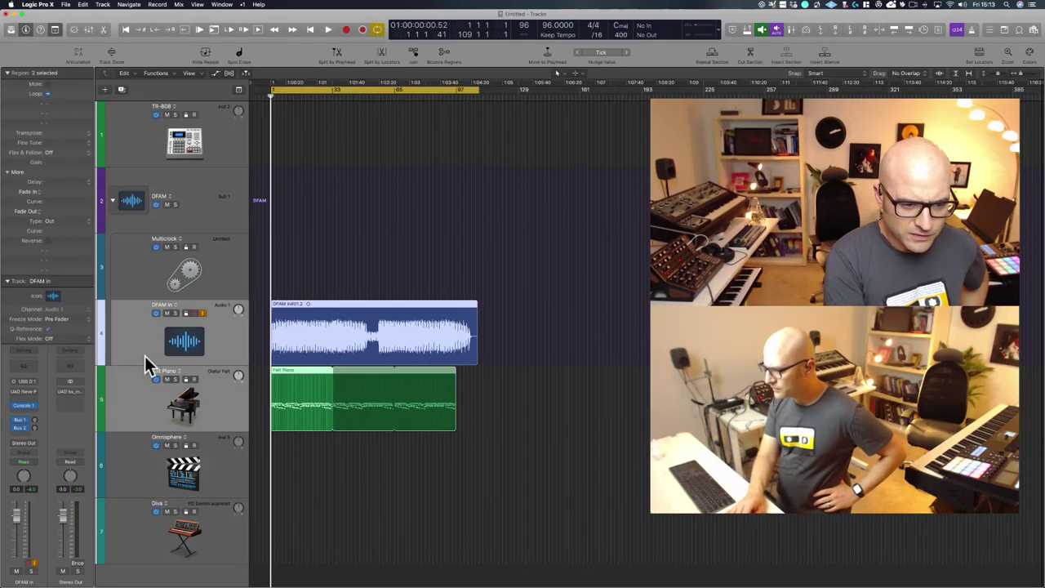
{"action": "left_click", "coordinate": [160, 481]}
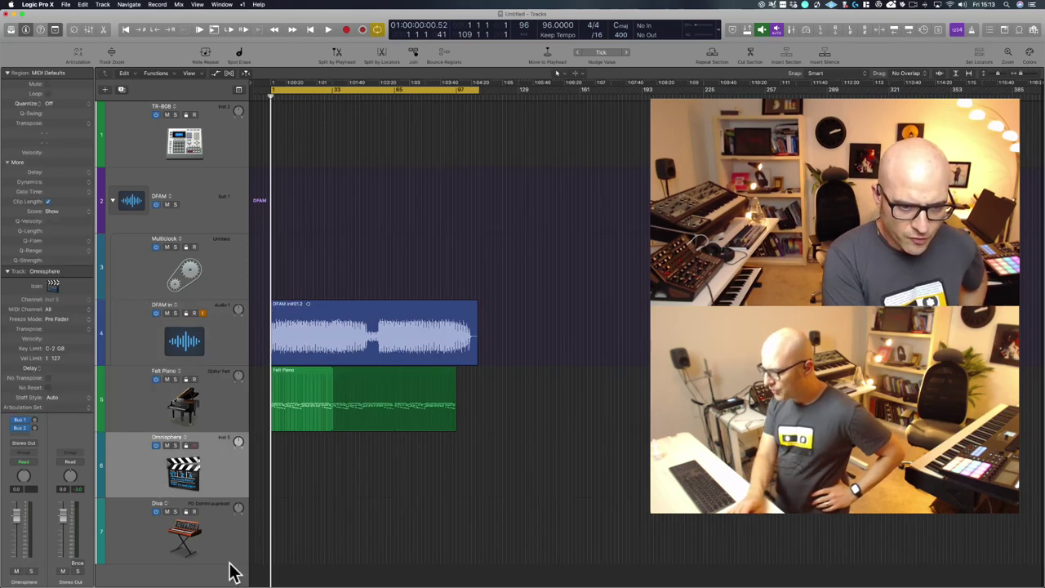
{"action": "left_click_drag", "start_coordinate": [501, 443], "coordinate": [275, 311]}
{"action": "left_click", "coordinate": [458, 419]}
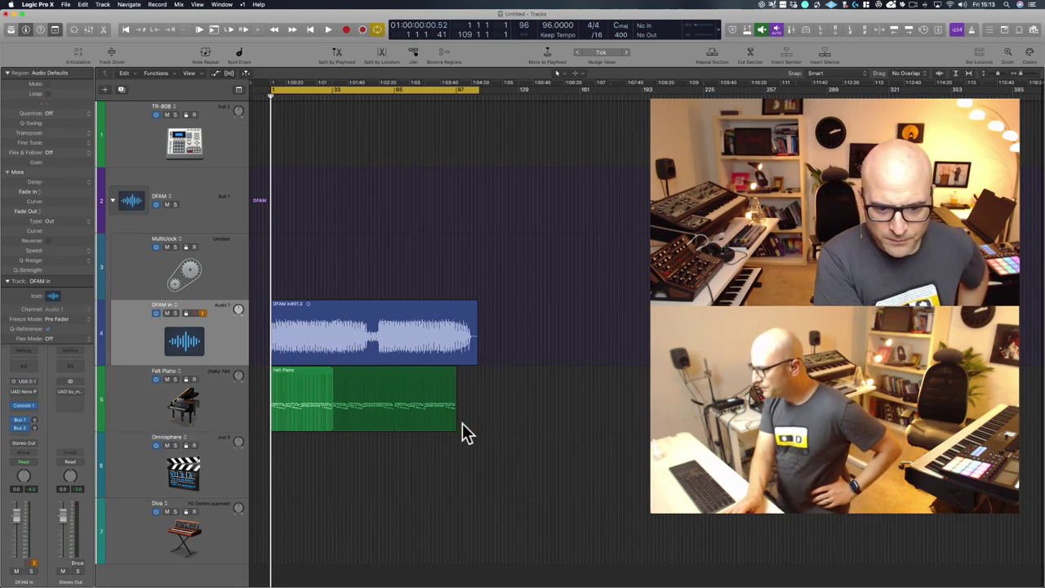
{"action": "left_click_drag", "start_coordinate": [490, 397], "coordinate": [253, 319]}
{"action": "left_click", "coordinate": [227, 467]}
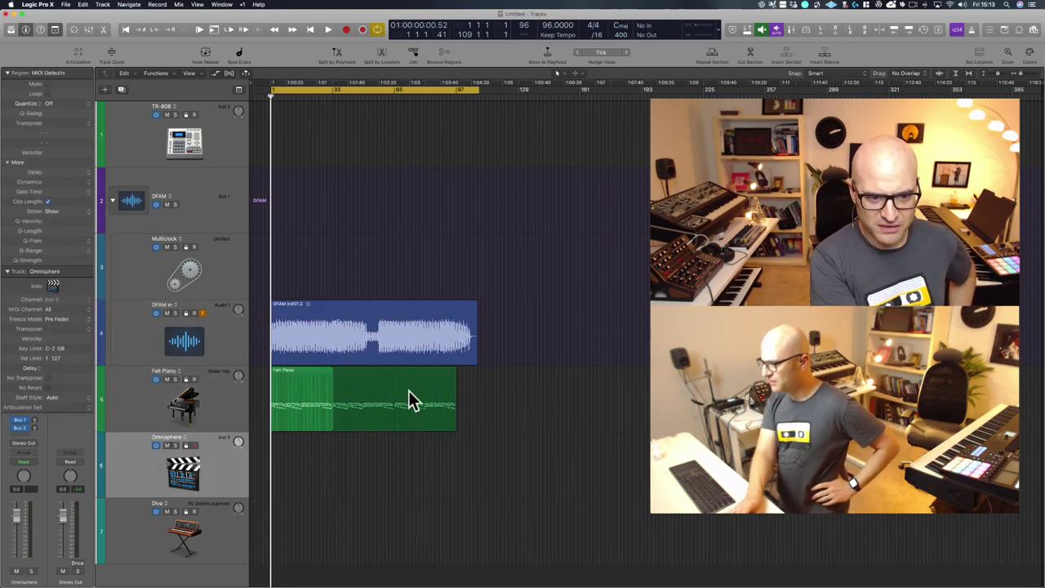
{"action": "left_click", "coordinate": [282, 322]}
{"action": "left_click", "coordinate": [311, 417]}
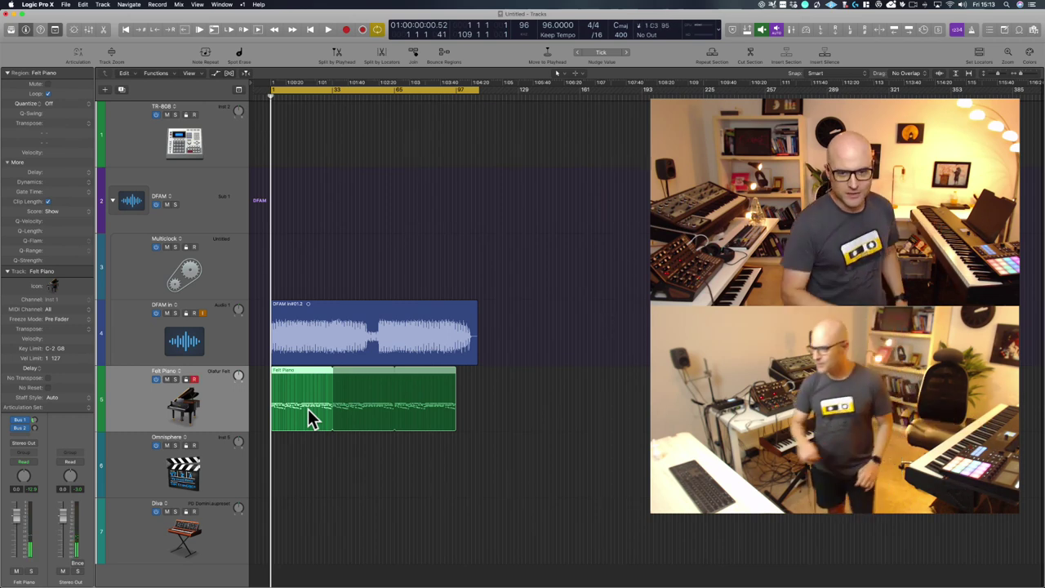
{"action": "left_click", "coordinate": [322, 323]}
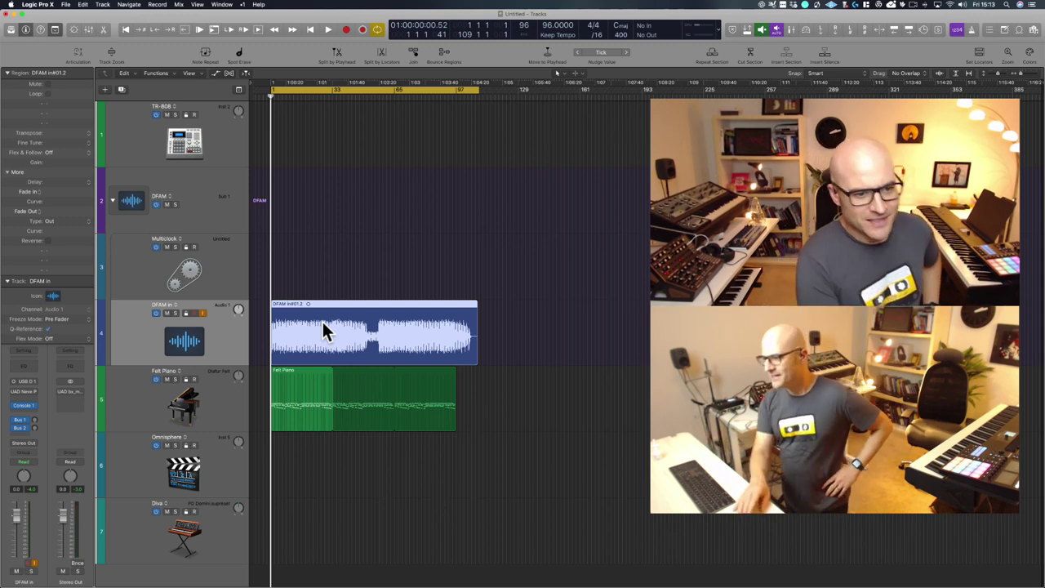
{"action": "left_click", "coordinate": [322, 498]}
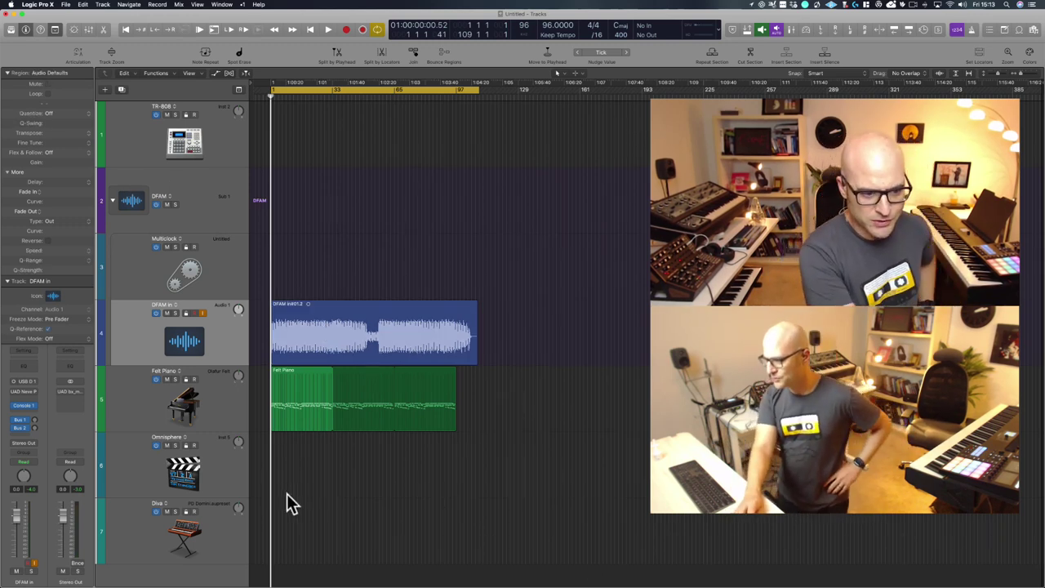
Step: Select the Omnisphere track and play it along with the DFAM and piano parts, stopping around bar 16
{"action": "left_click", "coordinate": [225, 481]}
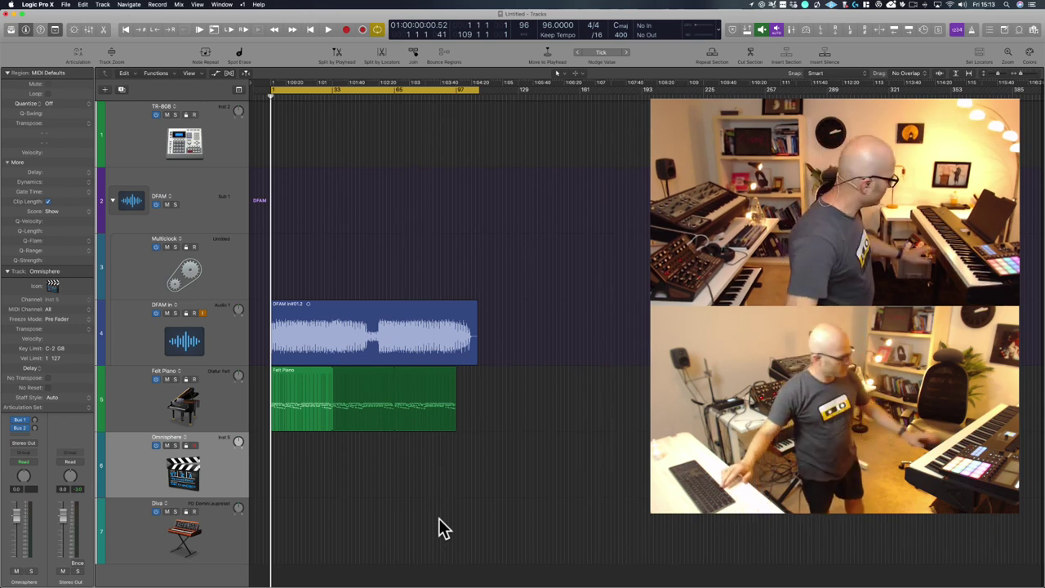
{"action": "key", "text": "space"}
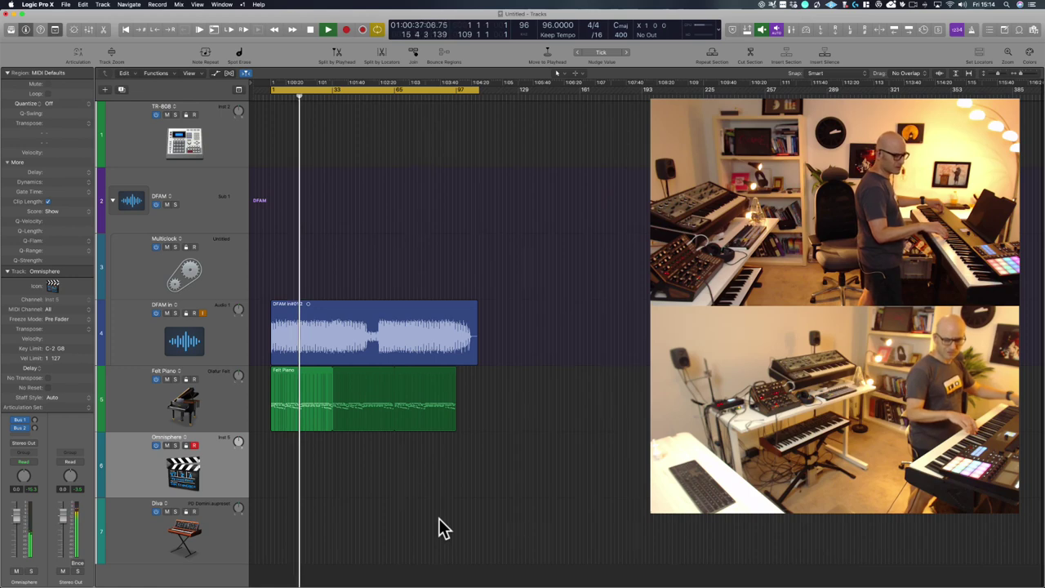
{"action": "key", "text": "space"}
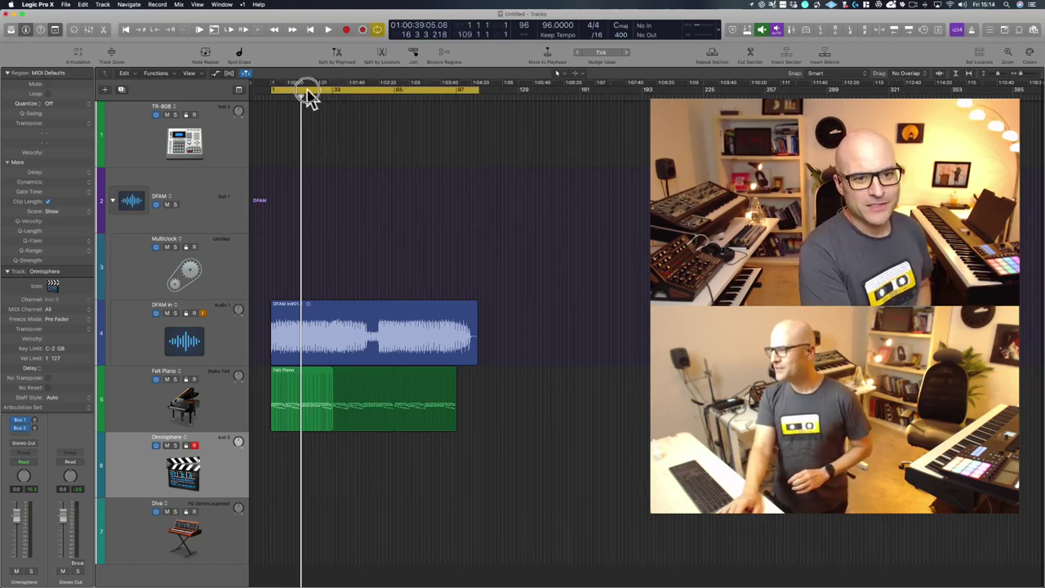
Step: Set the cycle range to start at bar 17 and end at bar 97
{"action": "left_click_drag", "start_coordinate": [302, 88], "coordinate": [482, 87]}
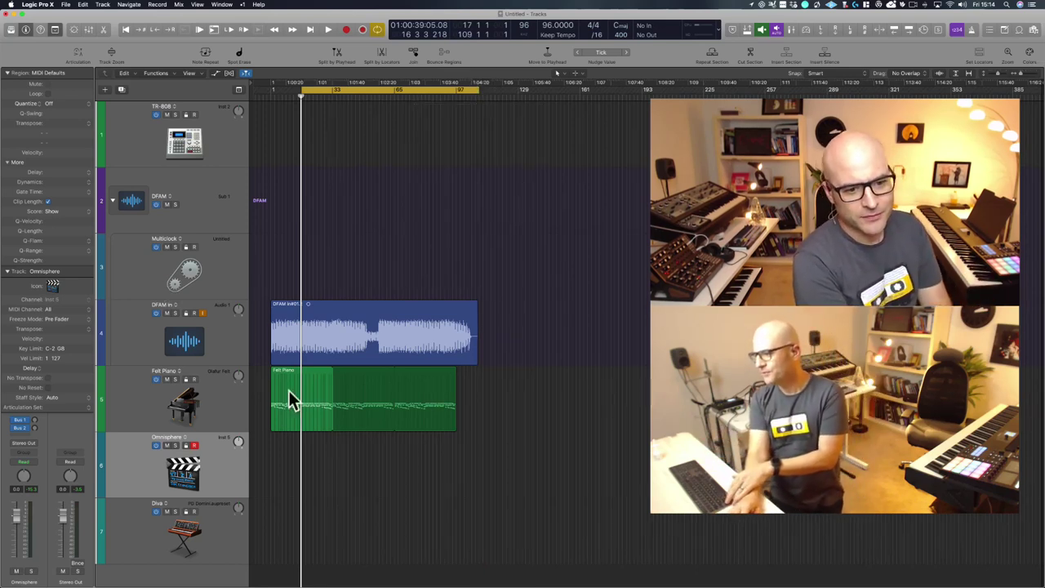
{"action": "left_click_drag", "start_coordinate": [264, 466], "coordinate": [457, 73]}
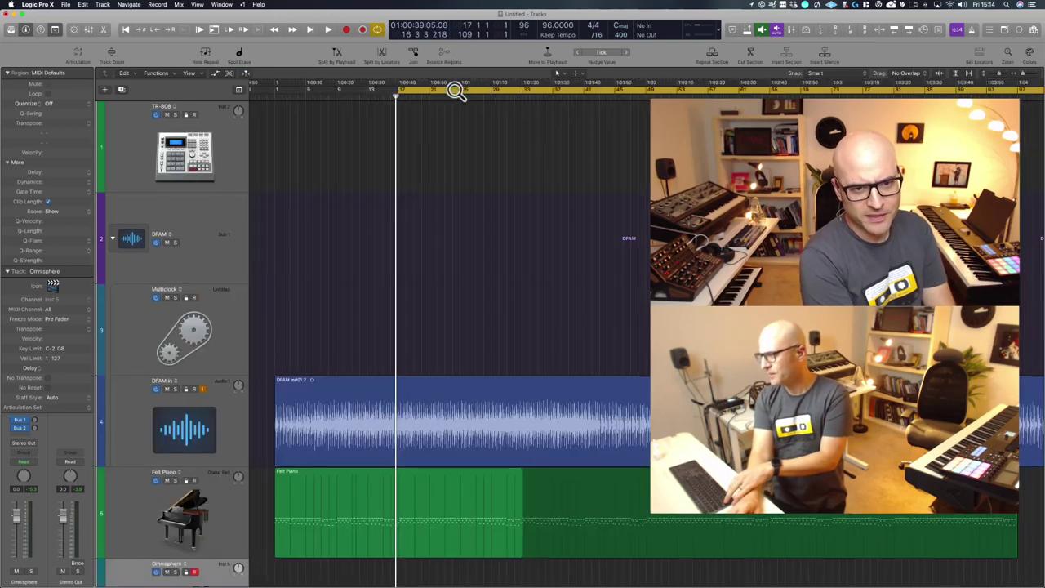
{"action": "left_click", "coordinate": [431, 151], "text": "ctrl+alt"}
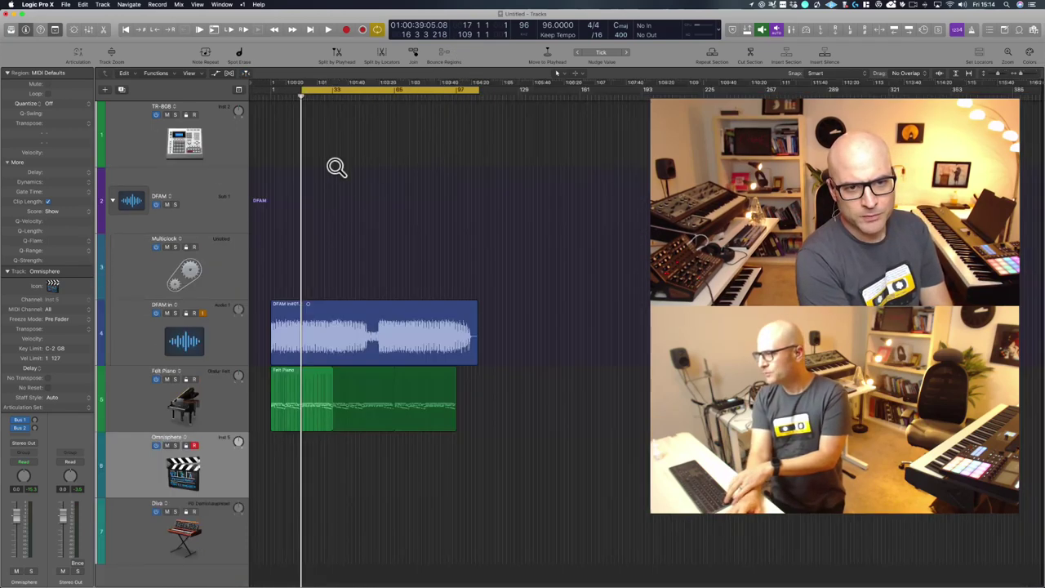
{"action": "left_click_drag", "start_coordinate": [477, 90], "coordinate": [453, 92]}
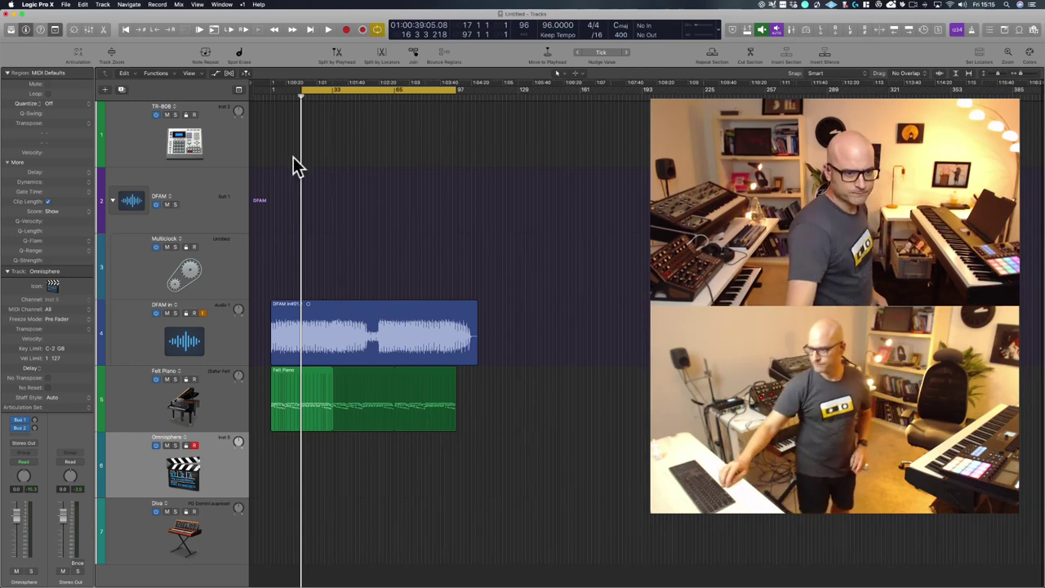
Step: Play the Omnisphere part over the DFAM and piano from bar 17 and capture the performance as a region
{"action": "key", "text": "space"}
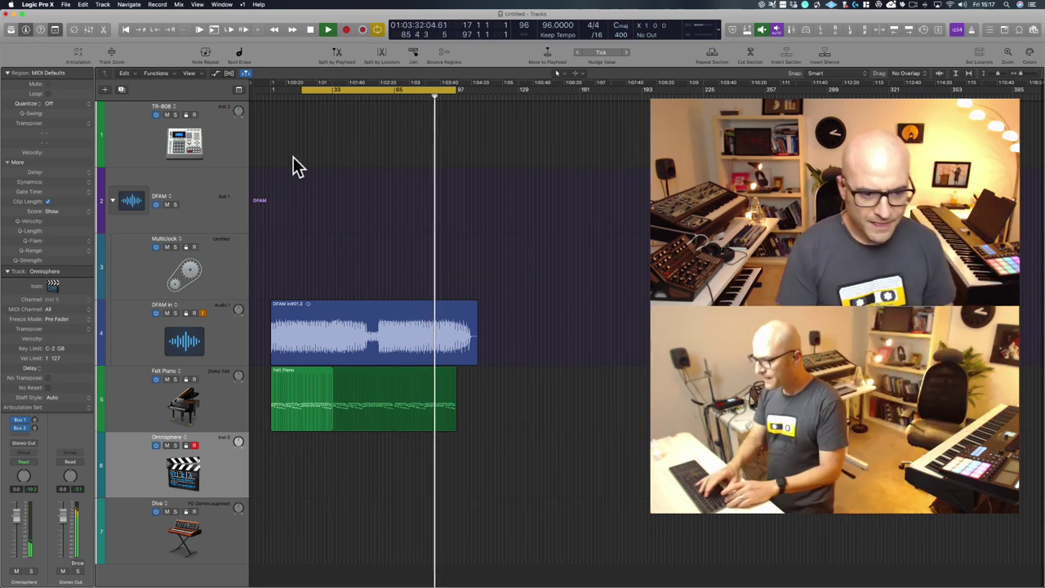
{"action": "key", "text": "shift+r"}
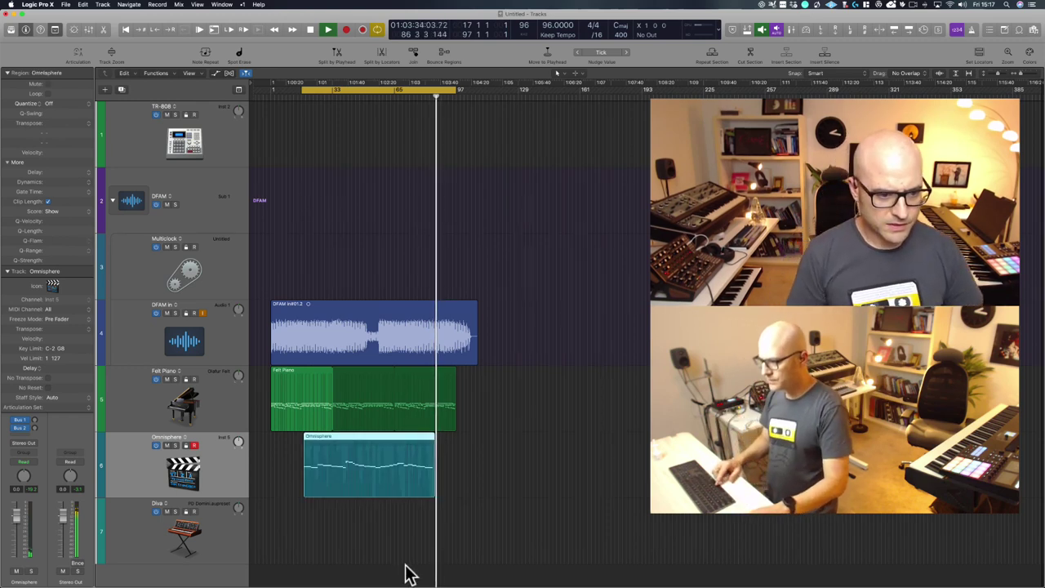
Step: Pan the Omnisphere track to the left and collapse its track parameters to show the plug-in slots
{"action": "left_click", "coordinate": [231, 540]}
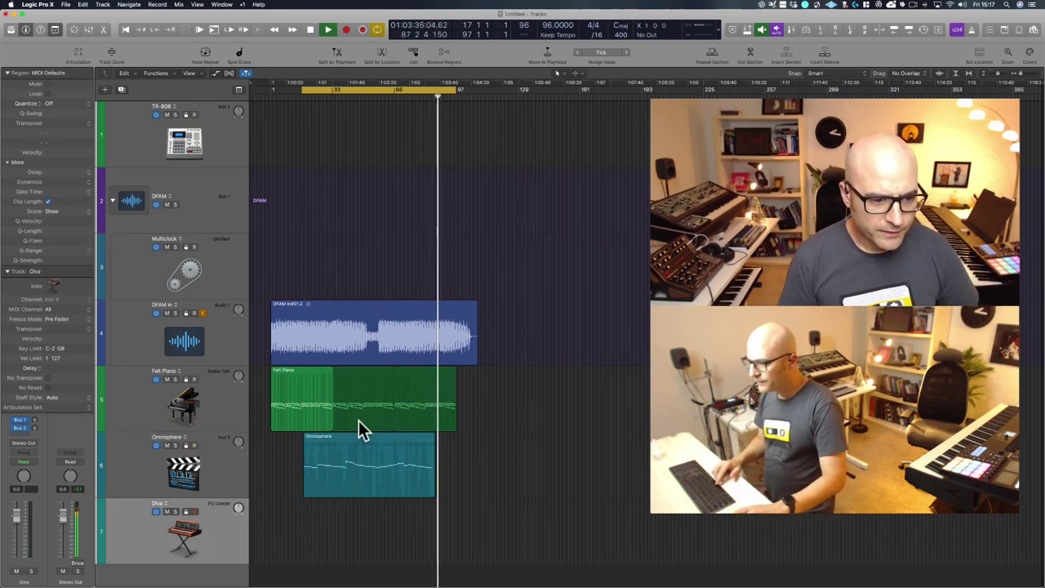
{"action": "left_click", "coordinate": [131, 476]}
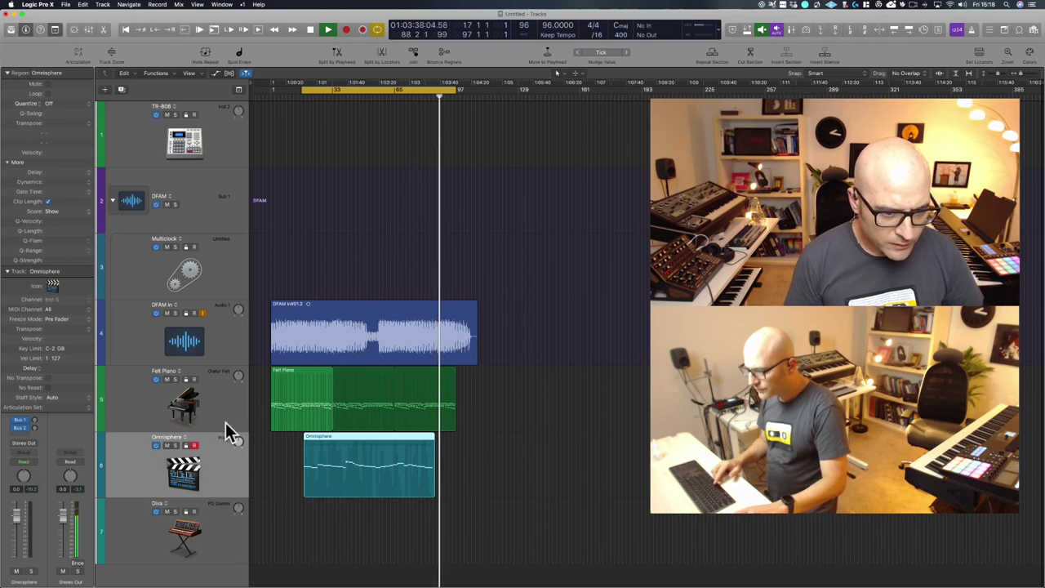
{"action": "left_click_drag", "start_coordinate": [240, 452], "coordinate": [233, 455]}
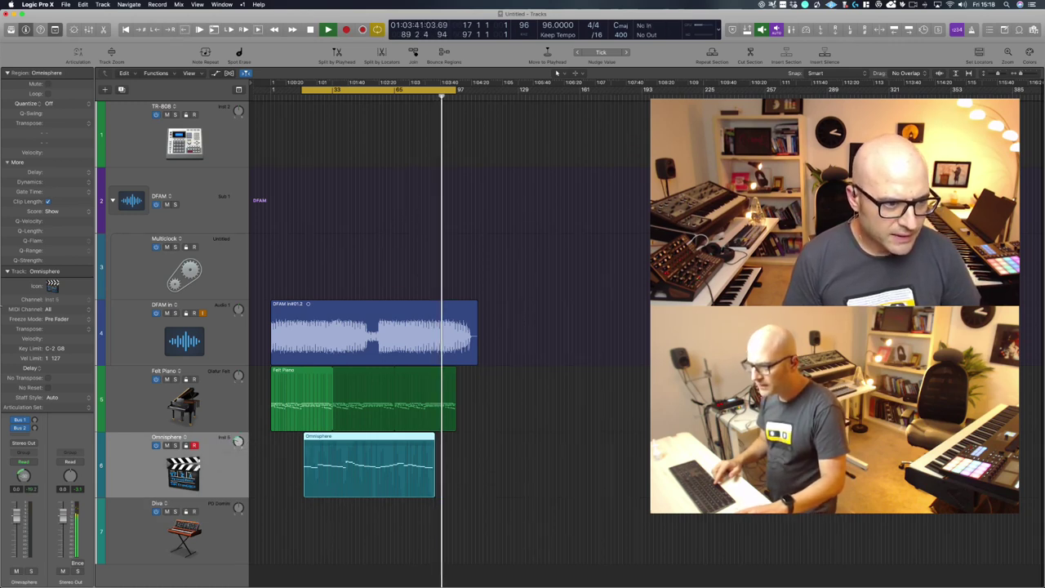
{"action": "left_click", "coordinate": [8, 271]}
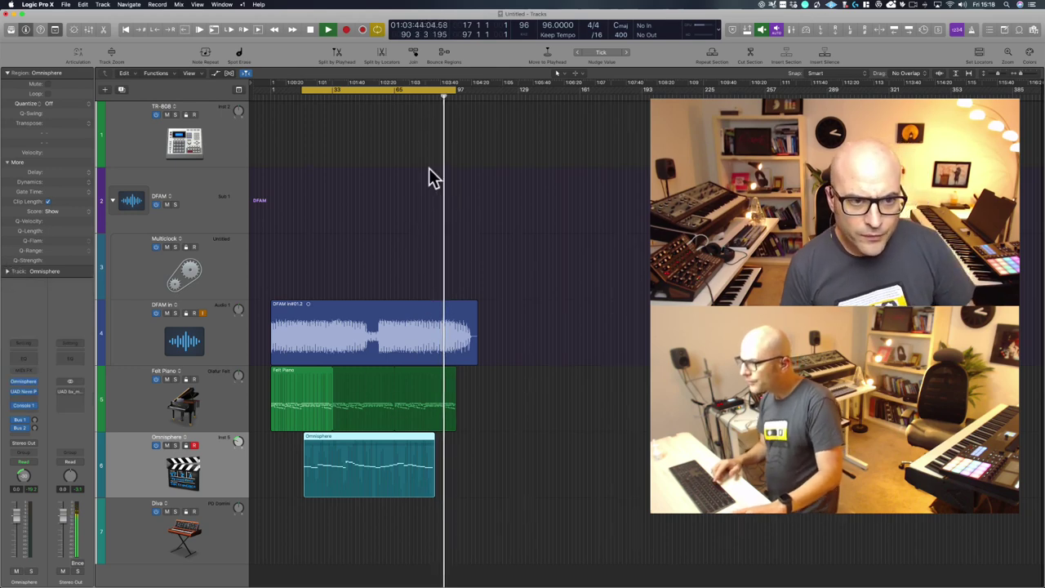
Step: Select the Diva track, play a part along with the cycled arrangement and stop playback
{"action": "left_click", "coordinate": [148, 544]}
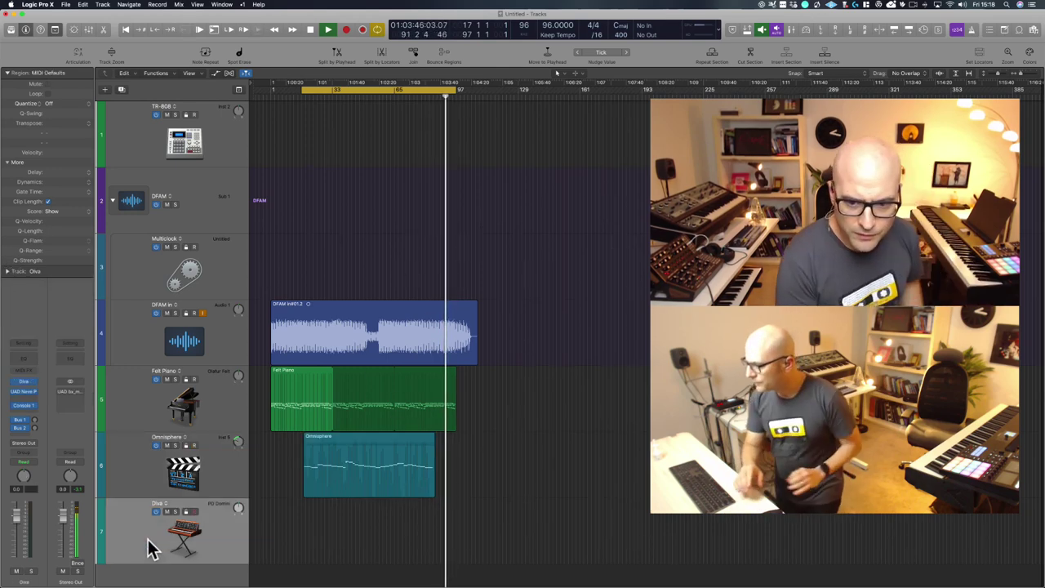
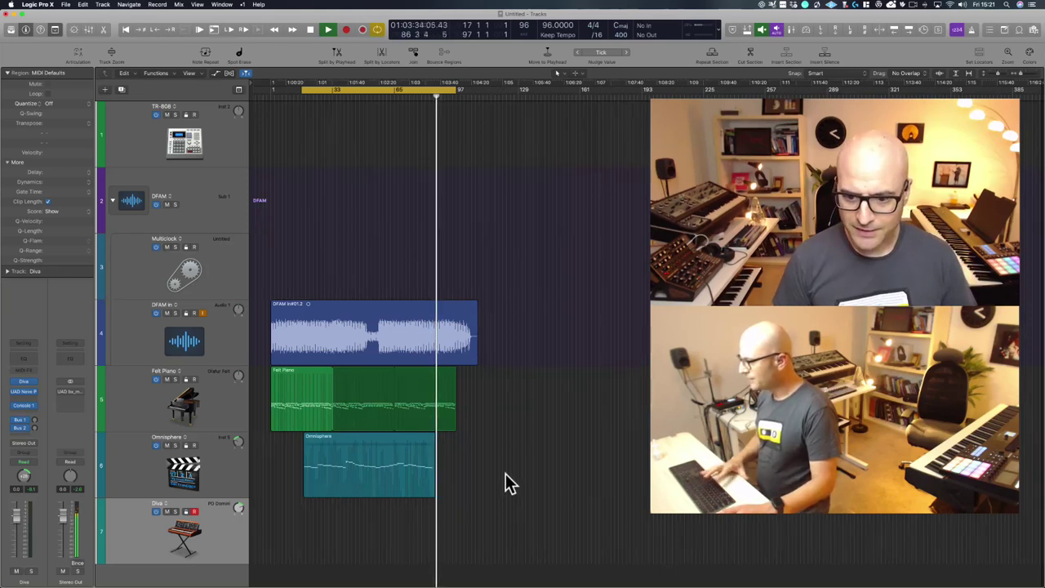
{"action": "key", "text": "space"}
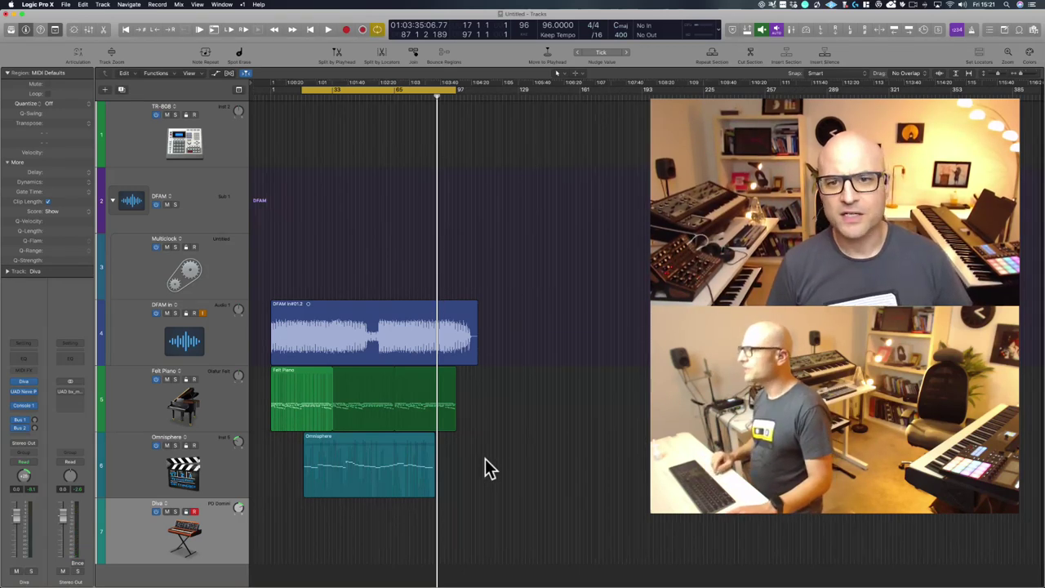
{"action": "left_click", "coordinate": [223, 333]}
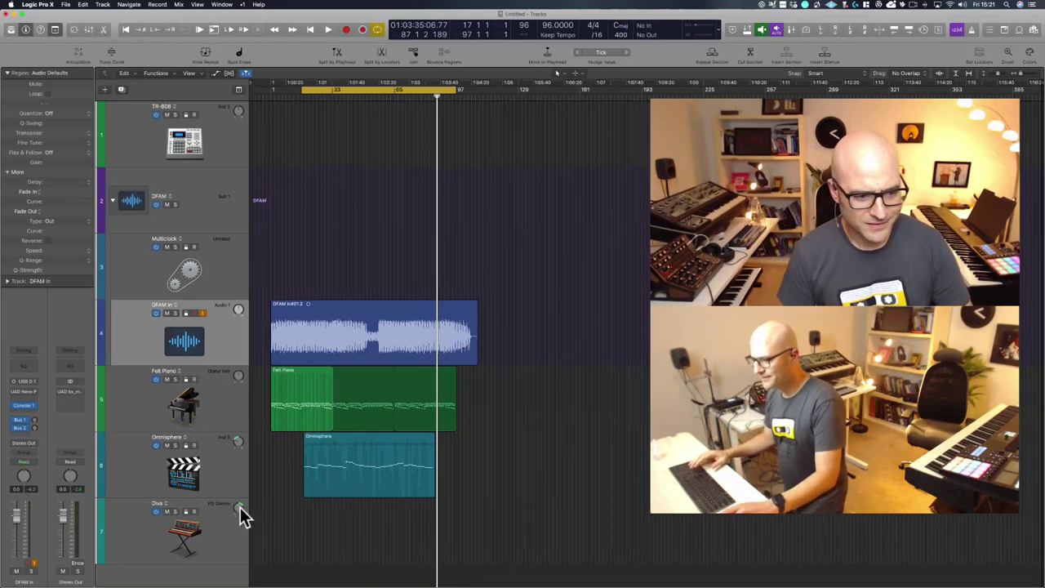
Step: Separate the overlapping Omnisphere regions onto their own tracks and deselect them
{"action": "left_click", "coordinate": [217, 466]}
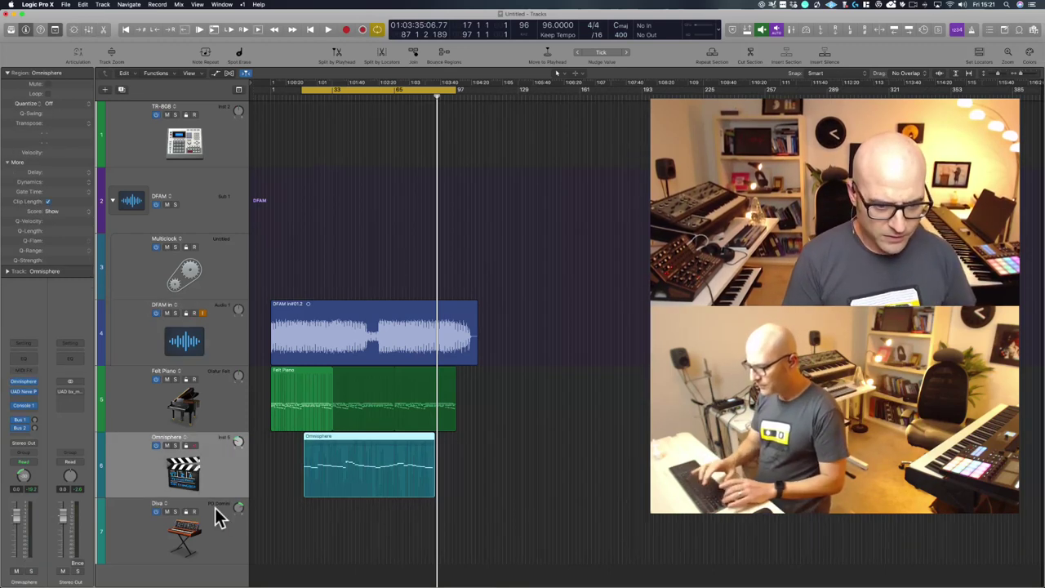
{"action": "key", "text": "super+d"}
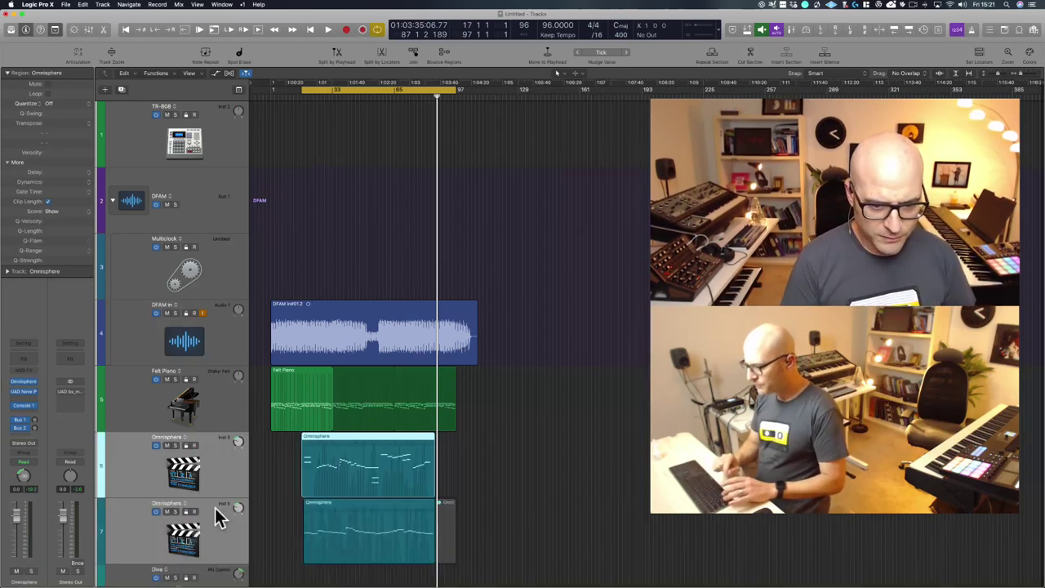
{"action": "scroll", "coordinate": [502, 531], "scroll_direction": "down", "scroll_amount": 2}
{"action": "scroll", "coordinate": [502, 530], "scroll_direction": "down", "scroll_amount": 1}
{"action": "left_click", "coordinate": [497, 522]}
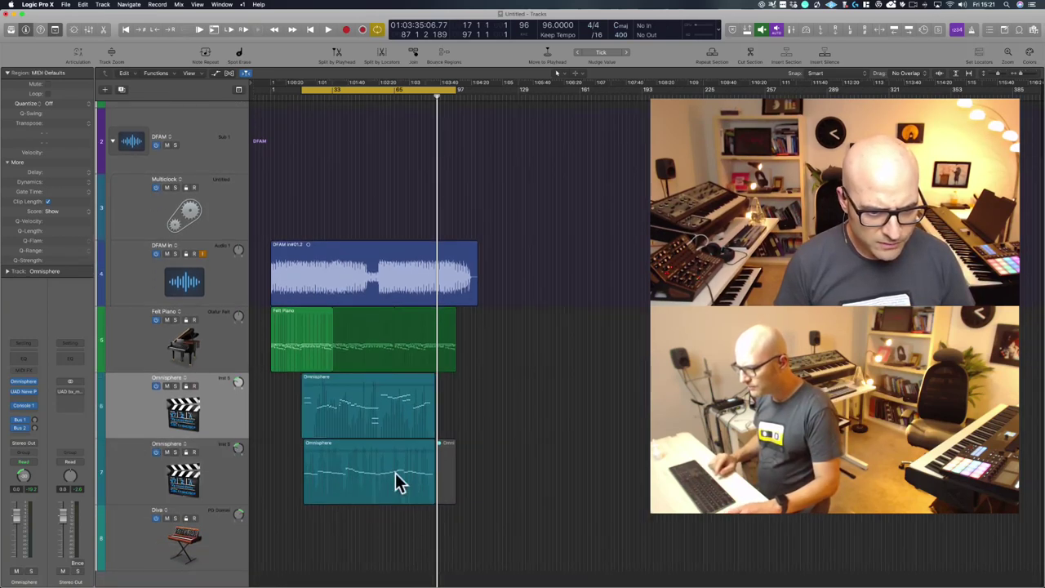
Step: Separate the regions still overlapping on the lower Omnisphere track onto one more track
{"action": "left_click", "coordinate": [396, 480]}
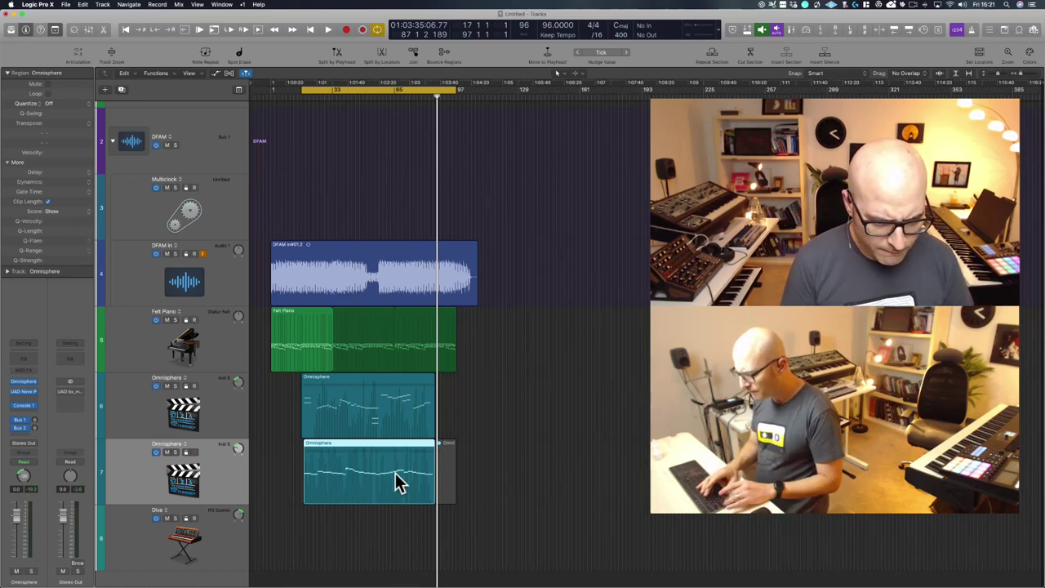
{"action": "key", "text": "super+d"}
{"action": "scroll", "coordinate": [396, 482], "scroll_direction": "down", "scroll_amount": 2}
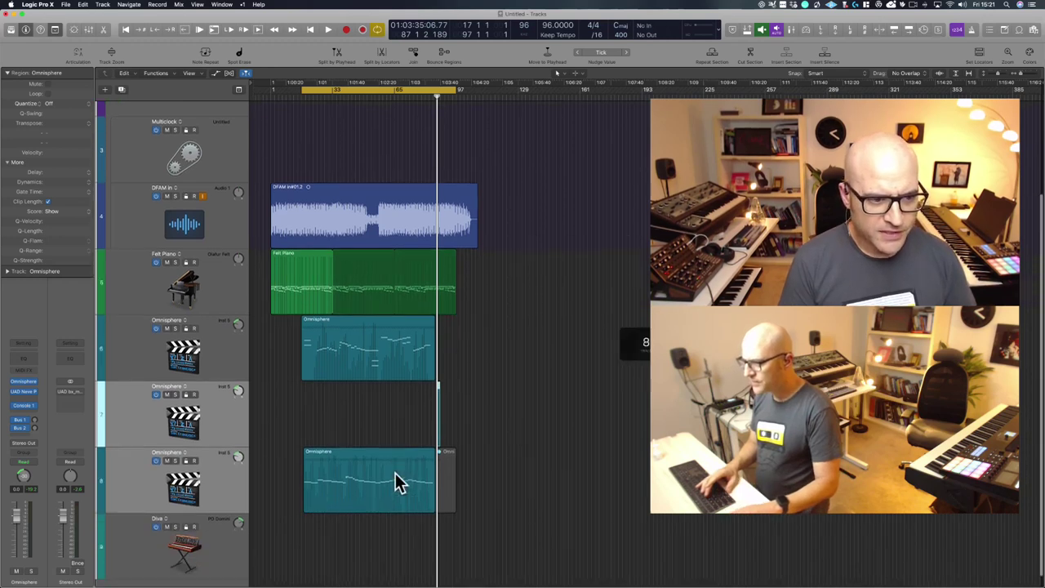
{"action": "left_click", "coordinate": [148, 405]}
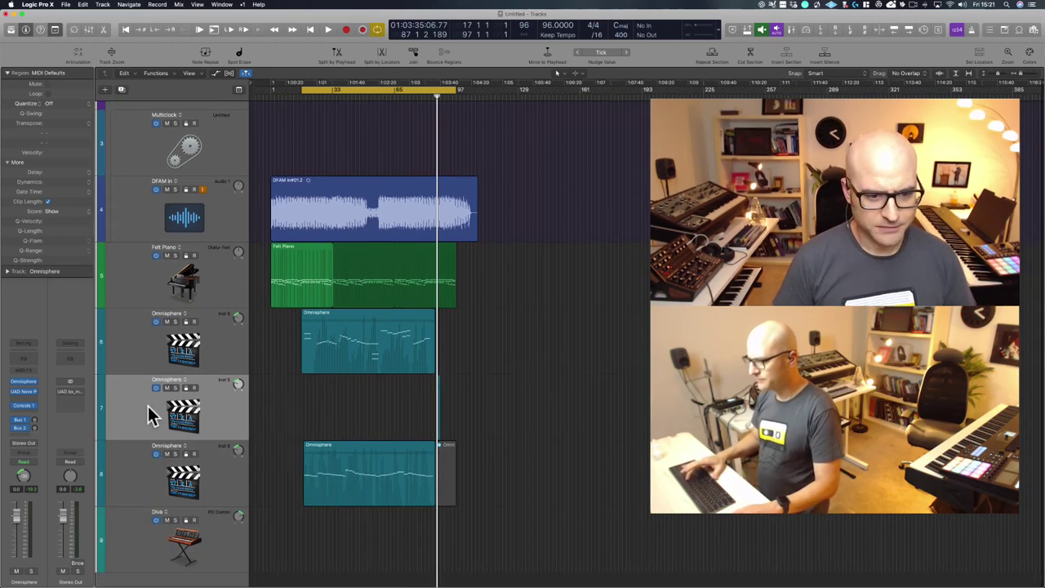
{"action": "key", "text": "super+BackSpace"}
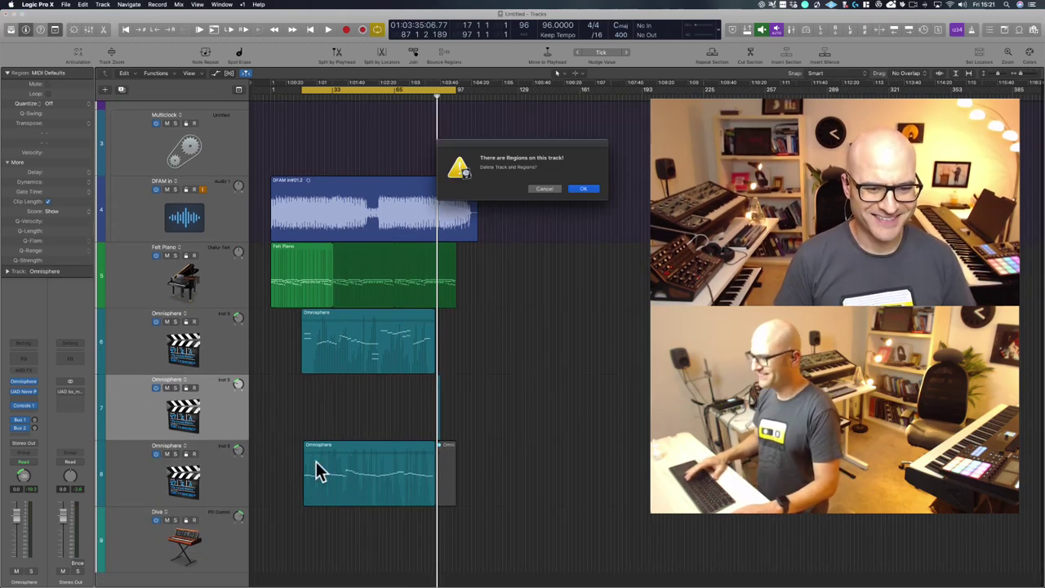
{"action": "left_click", "coordinate": [540, 189]}
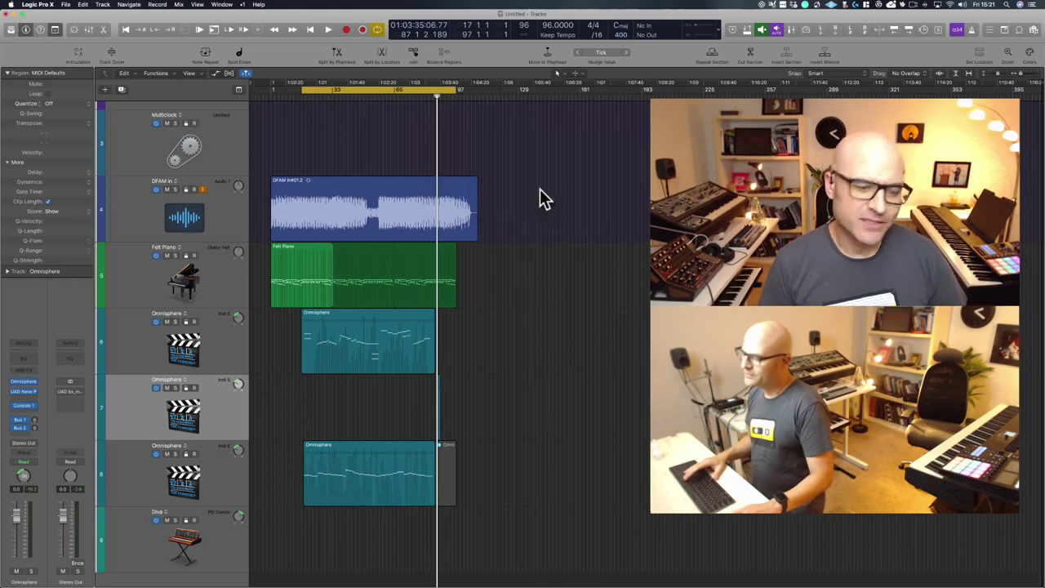
Step: Check the lowest Omnisphere region's notes in the Piano Roll, close the editor and move the region to the Diva track
{"action": "double_click", "coordinate": [368, 476]}
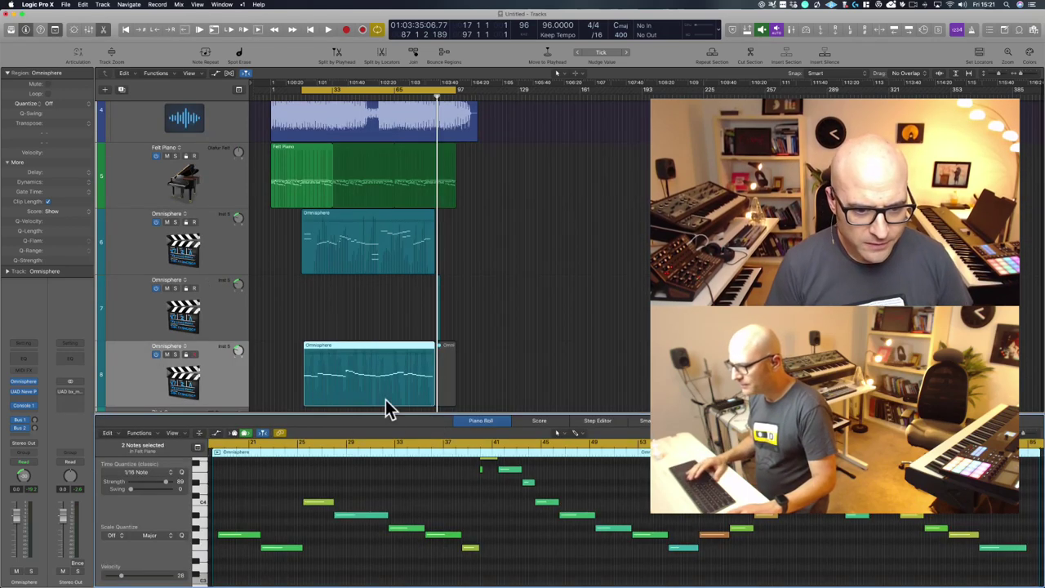
{"action": "key", "text": "e"}
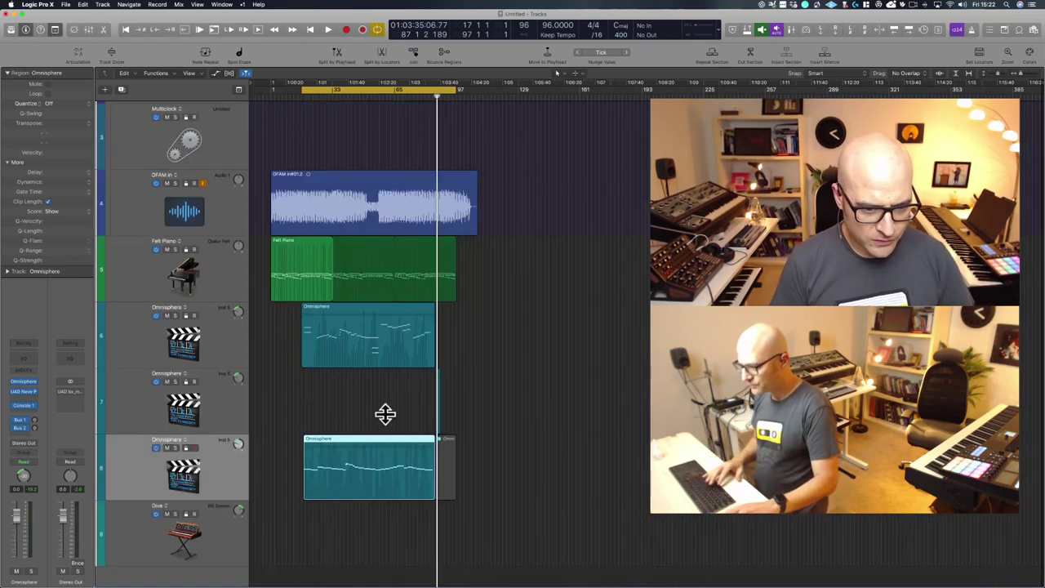
{"action": "left_click", "coordinate": [268, 421]}
{"action": "left_click_drag", "start_coordinate": [319, 444], "coordinate": [320, 513]}
Step: Delete the two surplus Omnisphere tracks together with their short leftover regions
{"action": "left_click", "coordinate": [127, 413]}
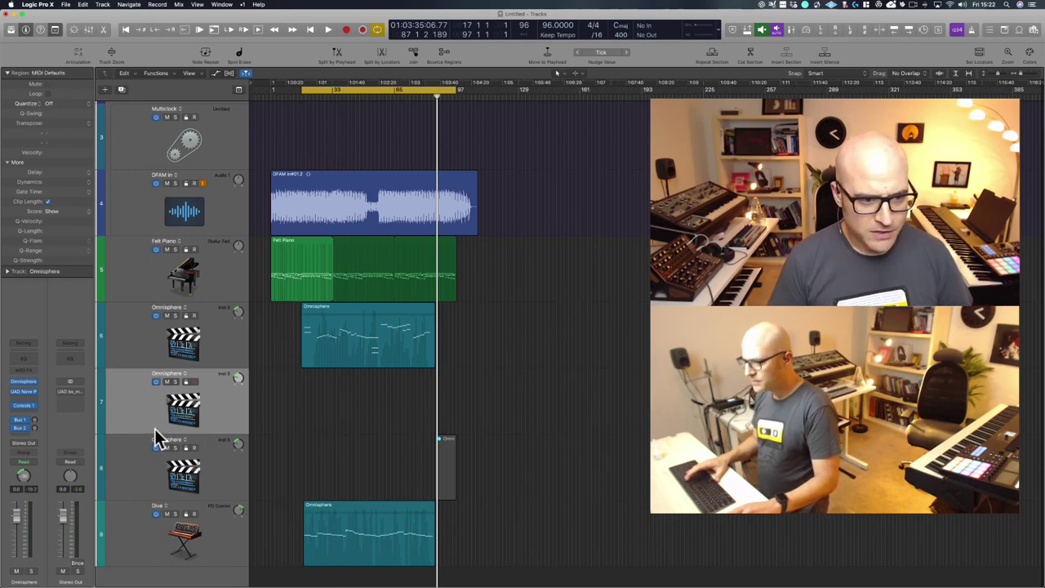
{"action": "left_click", "coordinate": [146, 462]}
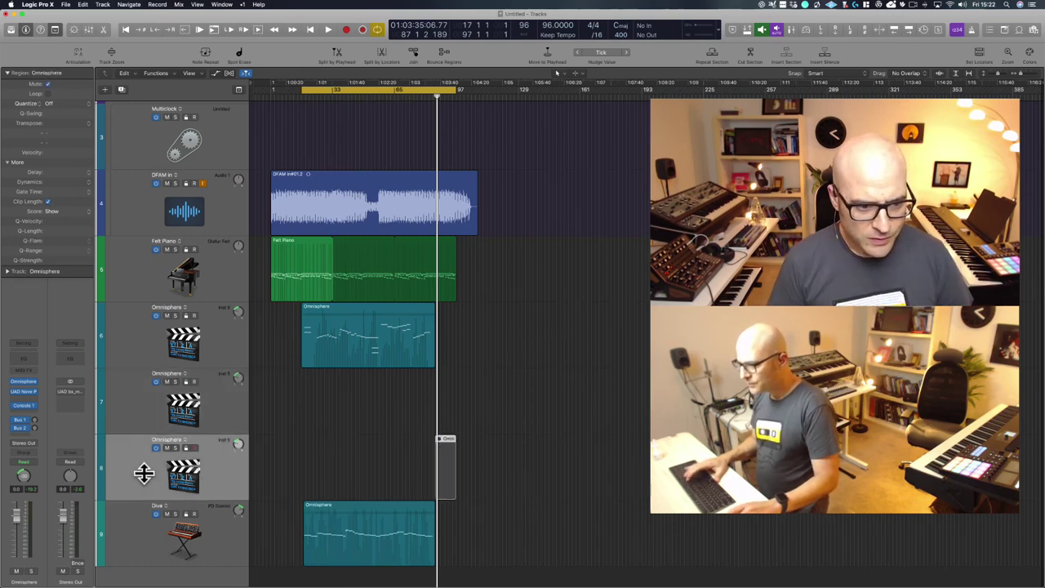
{"action": "left_click", "coordinate": [144, 398]}
{"action": "key", "text": "super+BackSpace"}
{"action": "key", "text": "super+BackSpace"}
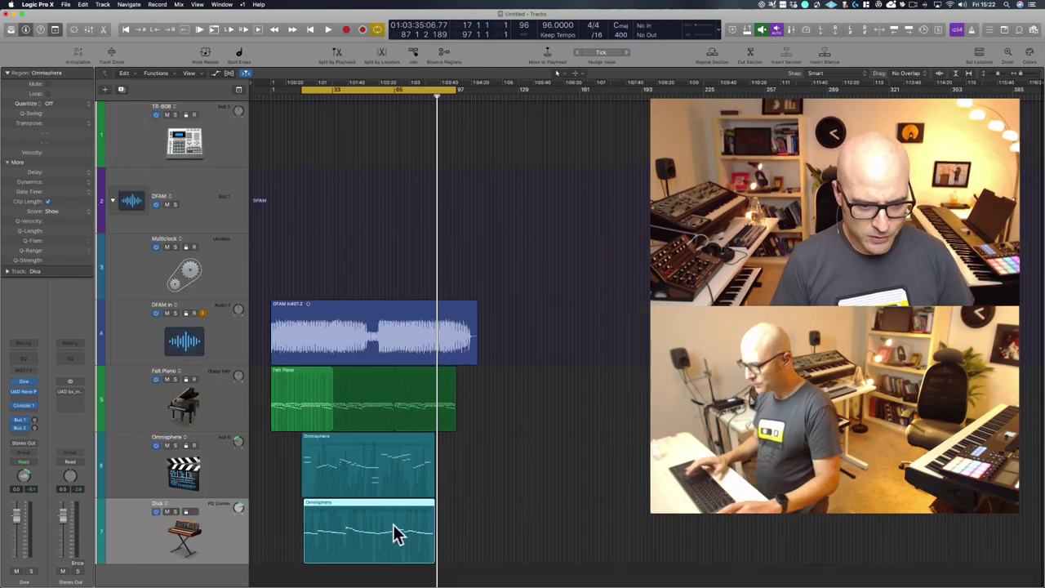
Step: Play the Diva region in a cycle from bar 18 to bar 86 and open Diva on its main synth page
{"action": "key", "text": "space"}
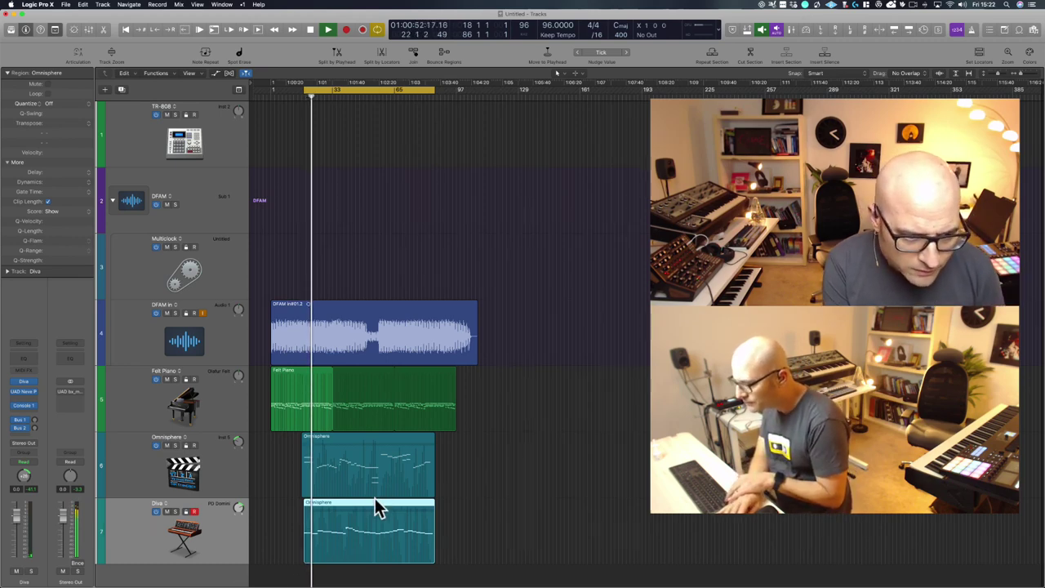
{"action": "left_click", "coordinate": [30, 389]}
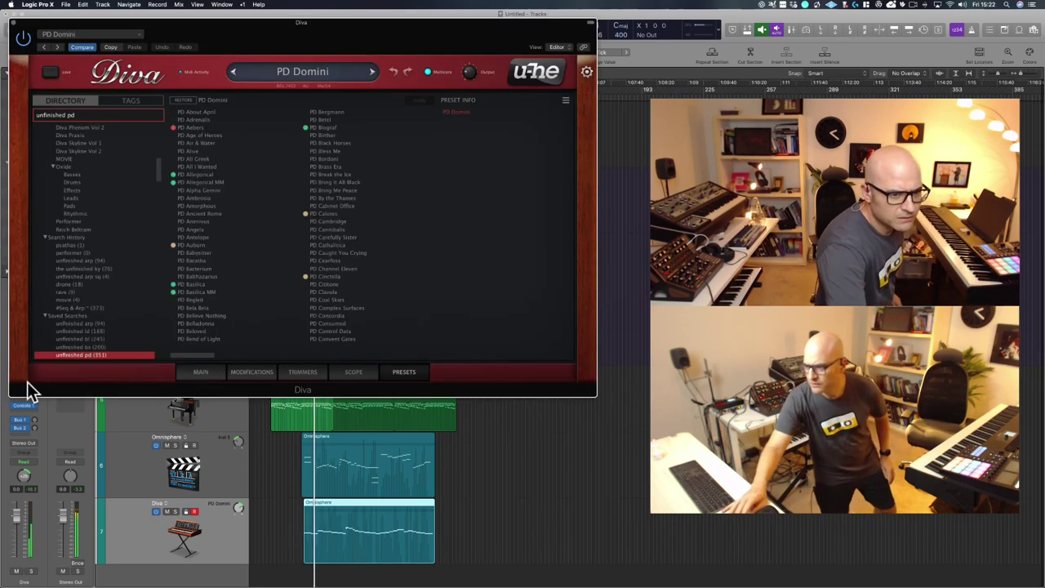
{"action": "left_click", "coordinate": [203, 376]}
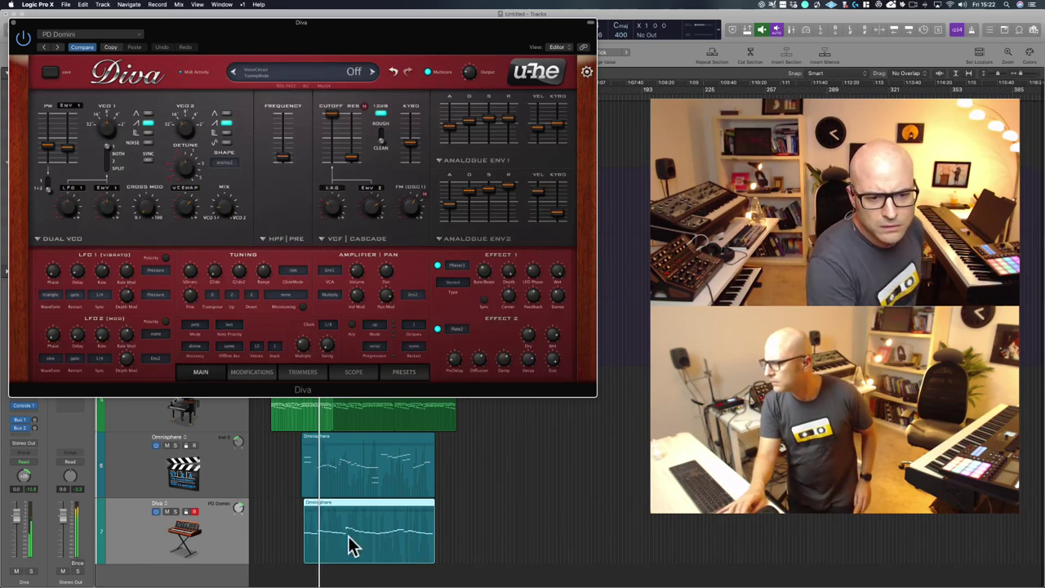
Step: Examine the Diva region's modulation data in the Piano Roll's automation lane, then close the editor
{"action": "left_click", "coordinate": [271, 539]}
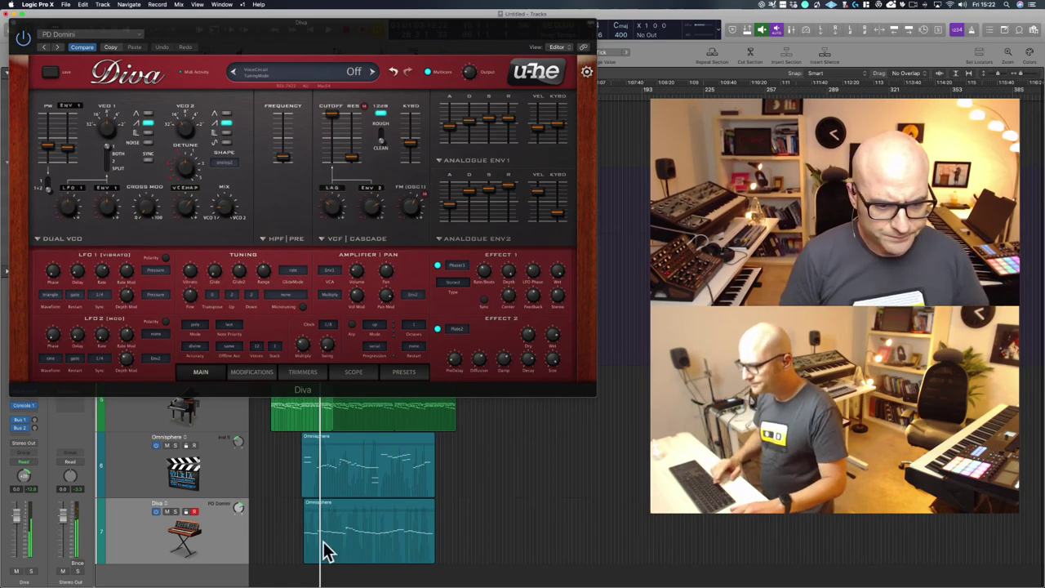
{"action": "left_click_drag", "start_coordinate": [288, 559], "coordinate": [457, 469]}
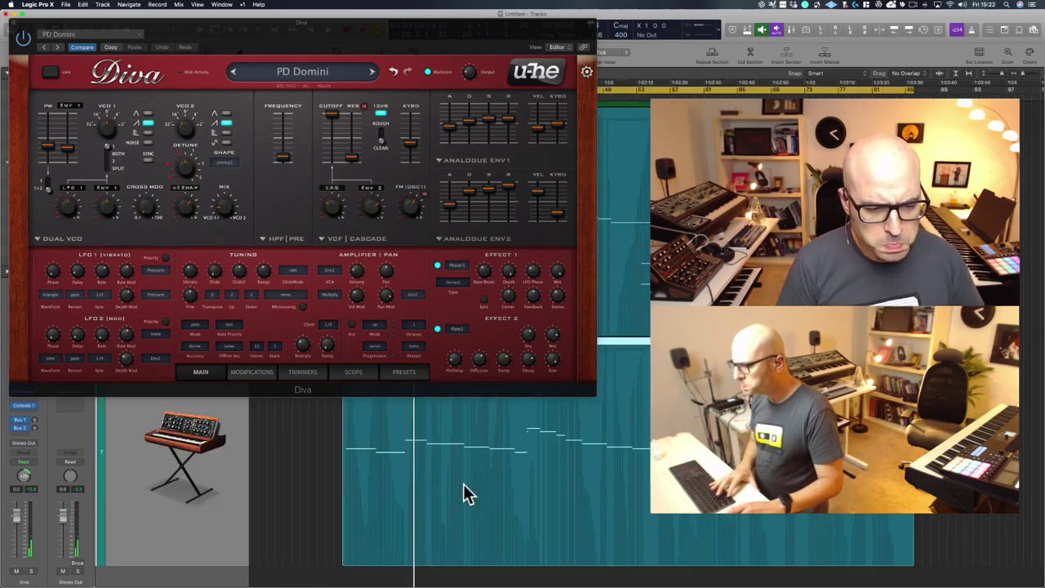
{"action": "double_click", "coordinate": [467, 494]}
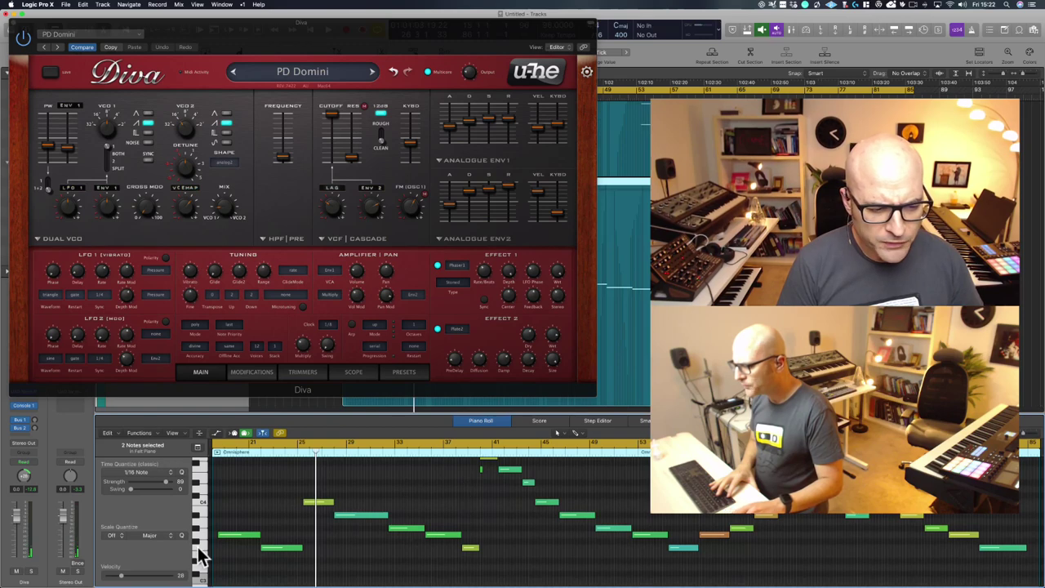
{"action": "left_click", "coordinate": [218, 435]}
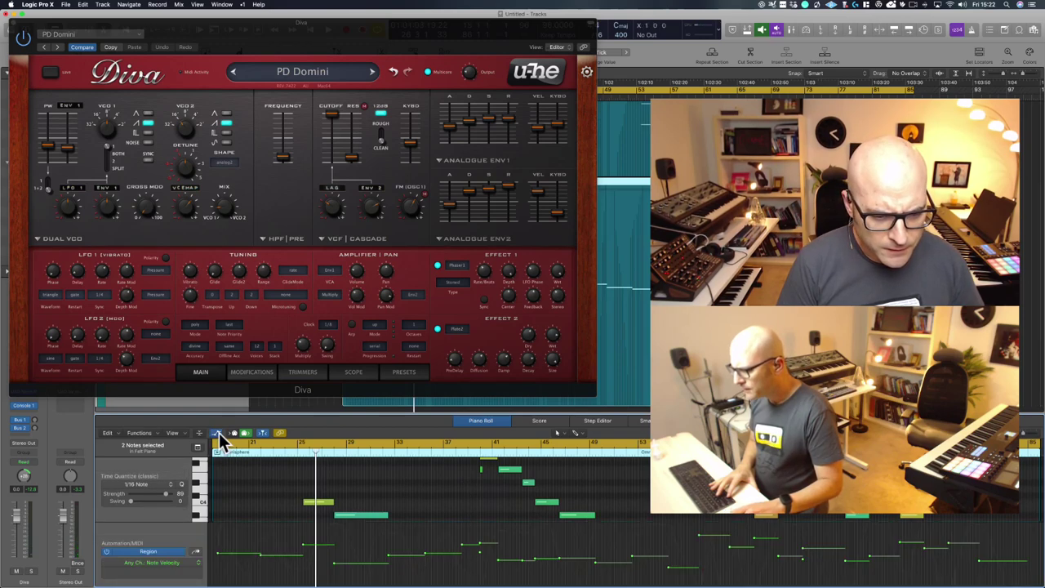
{"action": "left_click", "coordinate": [201, 559]}
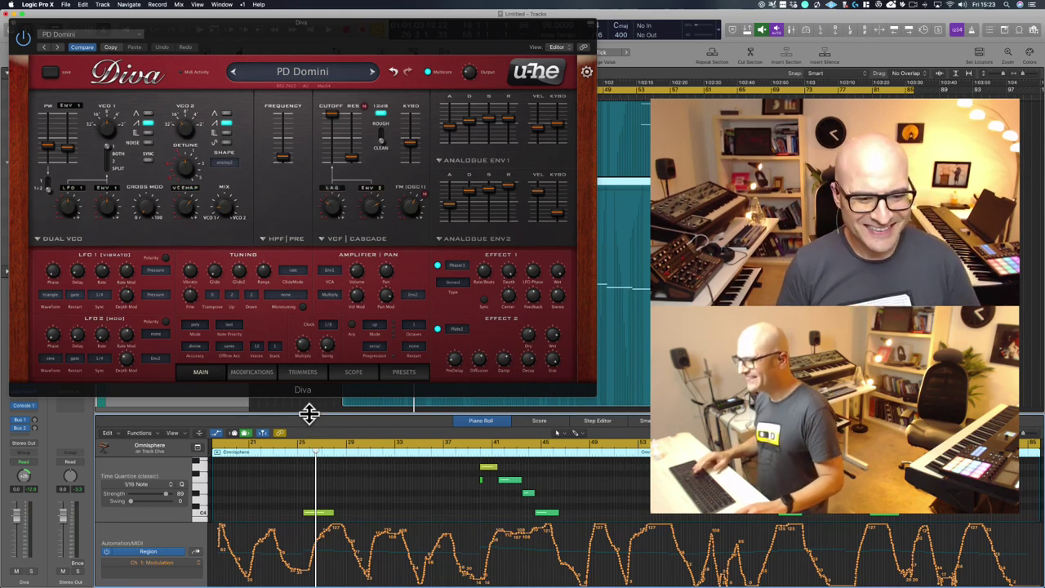
{"action": "key", "text": "e"}
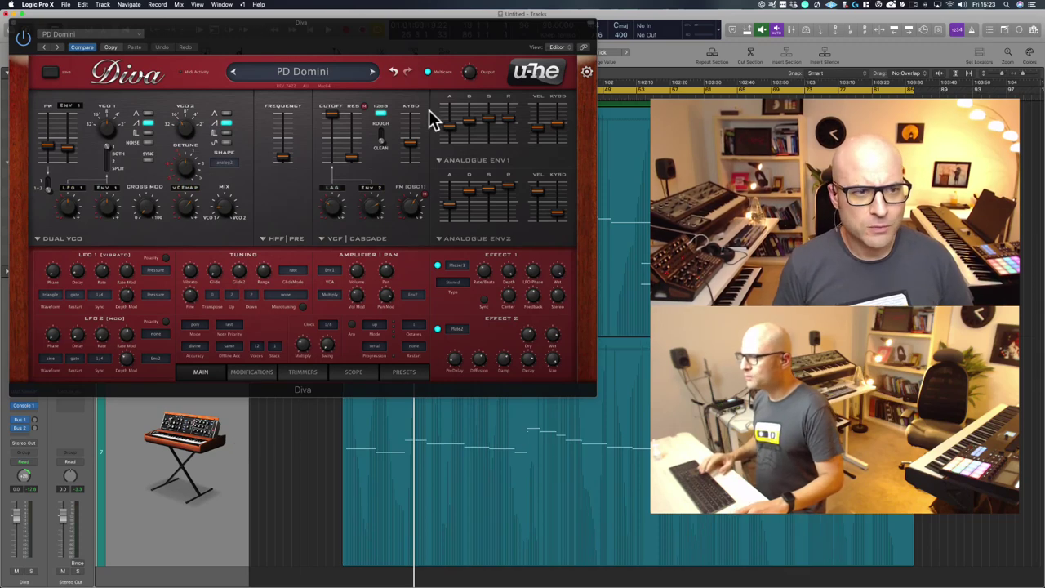
Step: Change the first modulation source of Diva's VCF cutoff to ModWheel
{"action": "left_click", "coordinate": [407, 374]}
{"action": "left_click", "coordinate": [205, 372]}
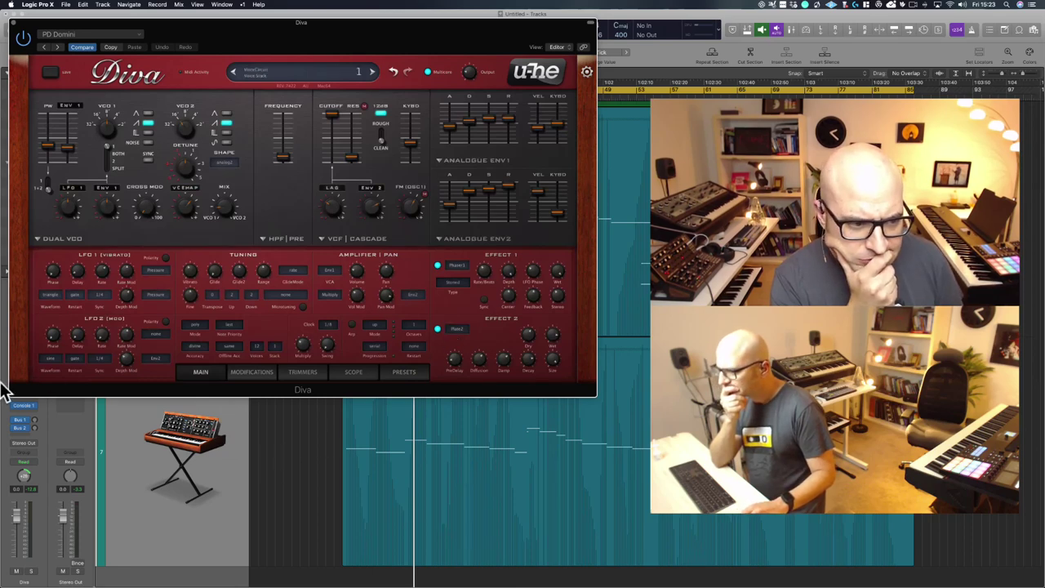
{"action": "left_click", "coordinate": [333, 192]}
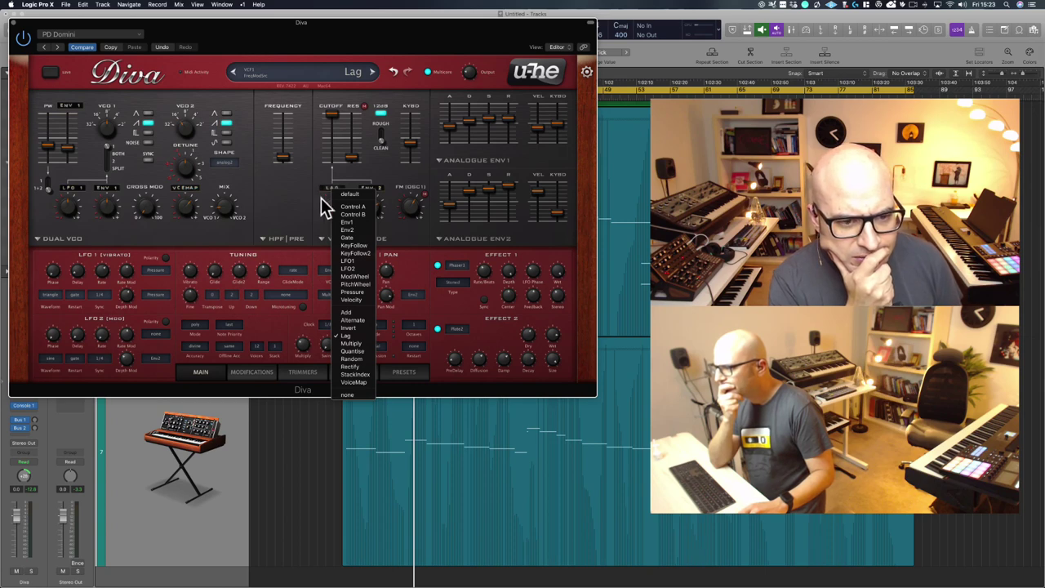
{"action": "left_click", "coordinate": [348, 277]}
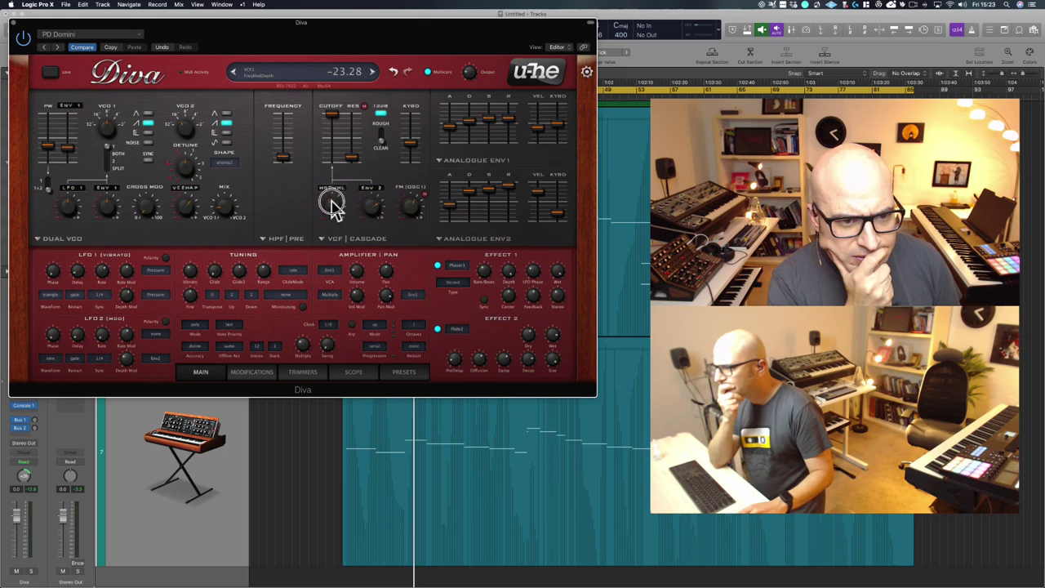
Step: Adjust the depth of Diva's first VCF cutoff modulation, and lower the cutoff to 60.00 while the region plays
{"action": "mouse_move", "coordinate": [333, 206]}
{"action": "left_mouse_down"}
{"action": "mouse_move", "coordinate": [340, 169]}
{"action": "mouse_move", "coordinate": [334, 187]}
{"action": "left_mouse_up"}
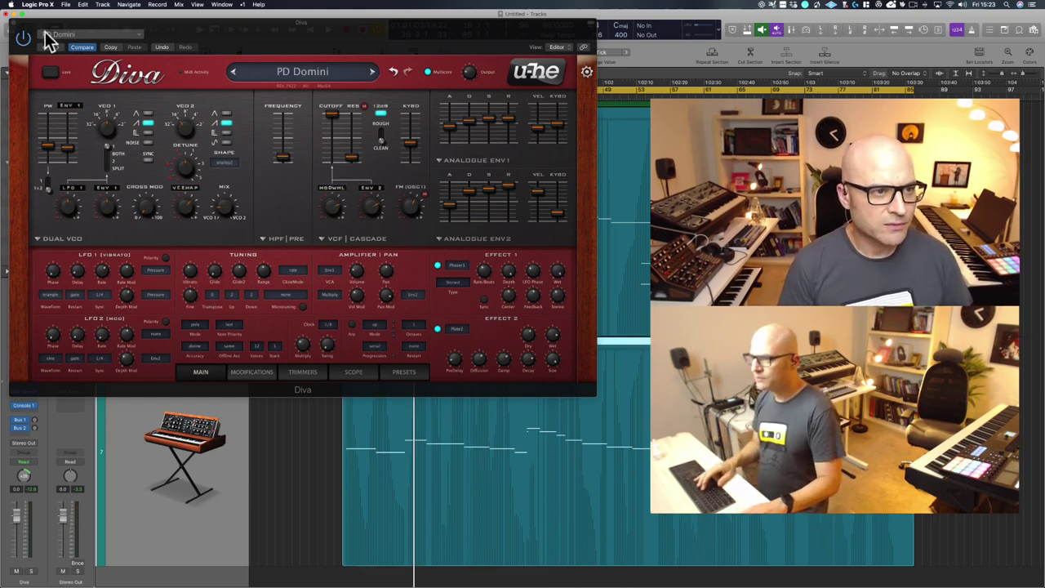
{"action": "left_click", "coordinate": [13, 26]}
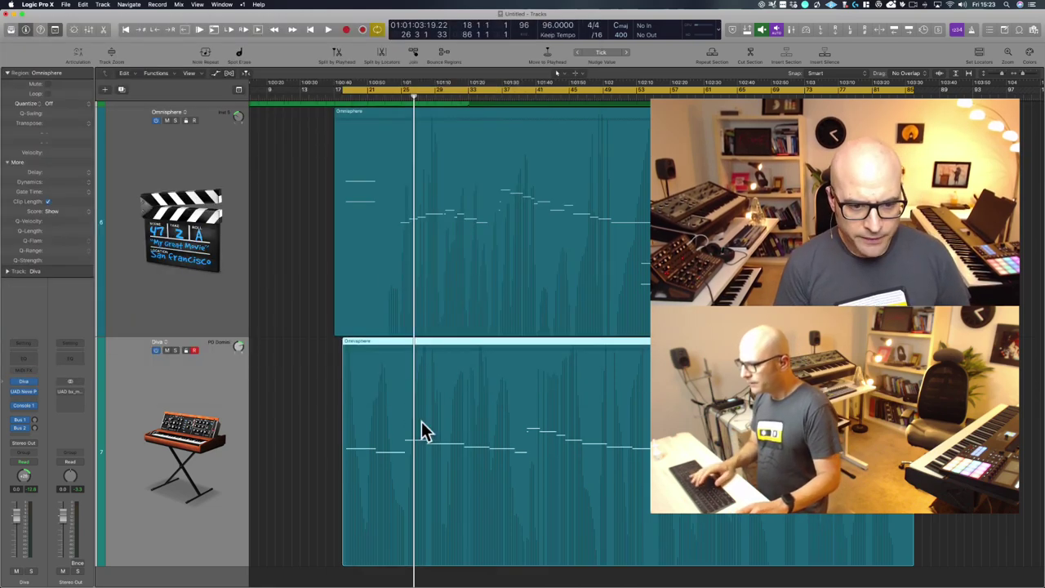
{"action": "key", "text": "space"}
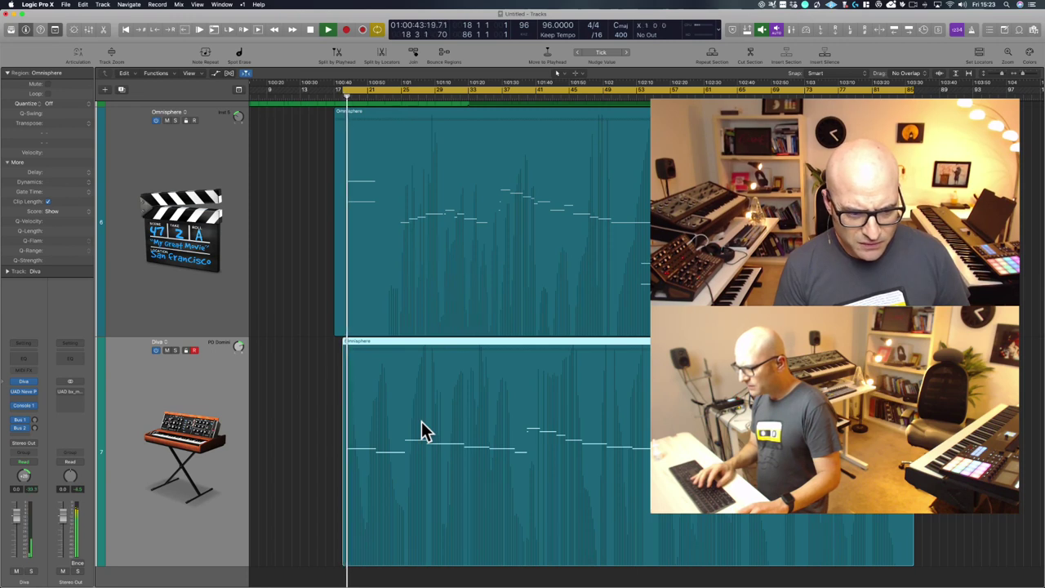
{"action": "left_click", "coordinate": [27, 391]}
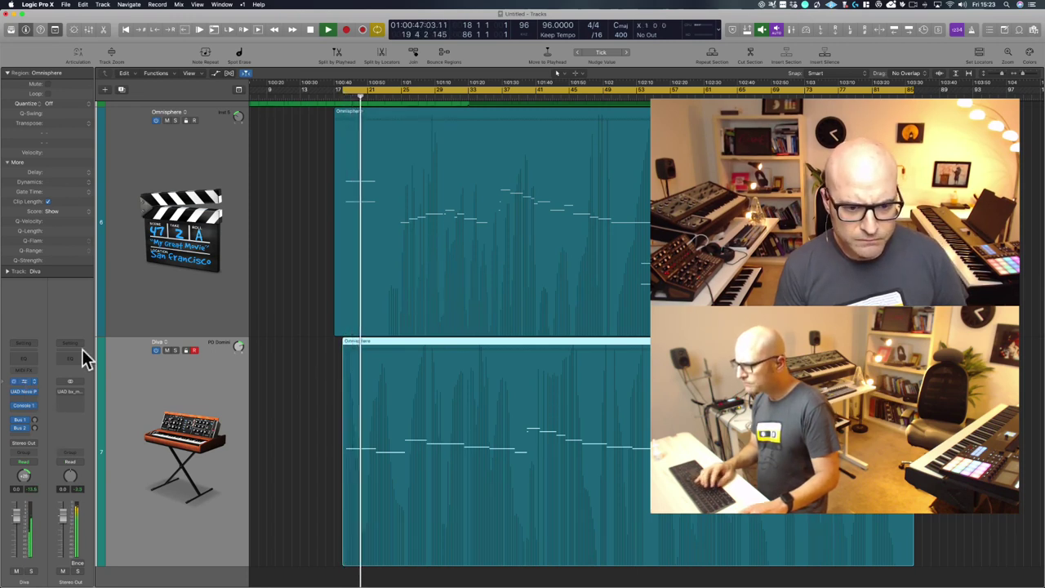
{"action": "left_click_drag", "start_coordinate": [332, 119], "coordinate": [331, 161]}
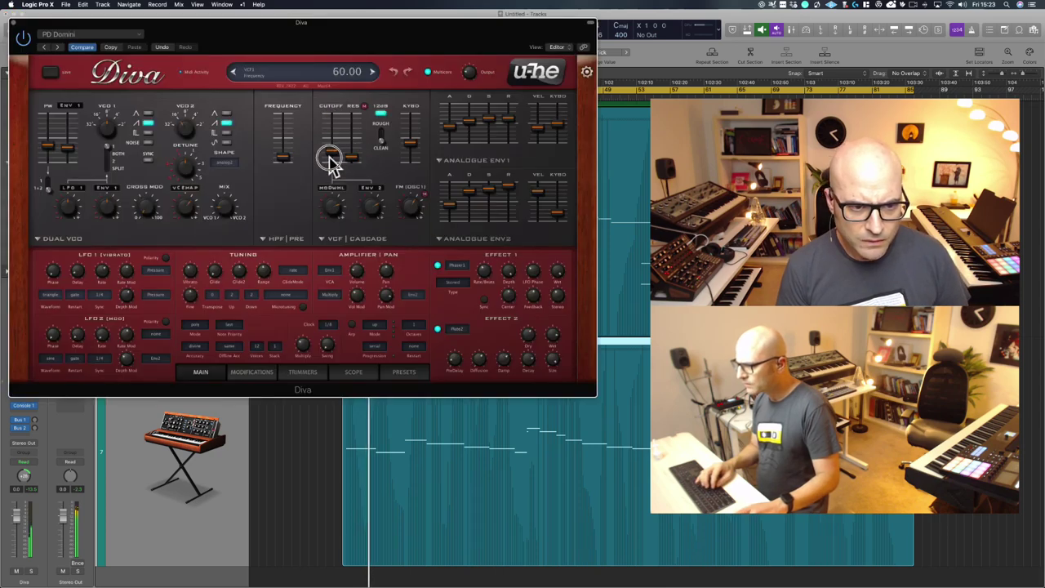
Step: Change the second modulation source of Diva's VCF cutoff from Env2 to ModWheel
{"action": "left_click", "coordinate": [334, 204]}
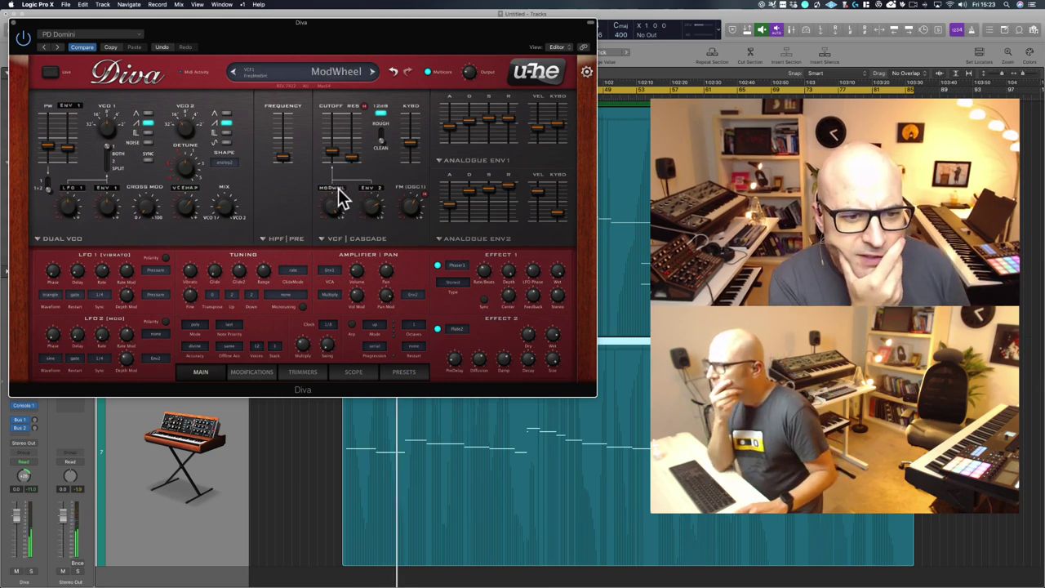
{"action": "left_click", "coordinate": [372, 188]}
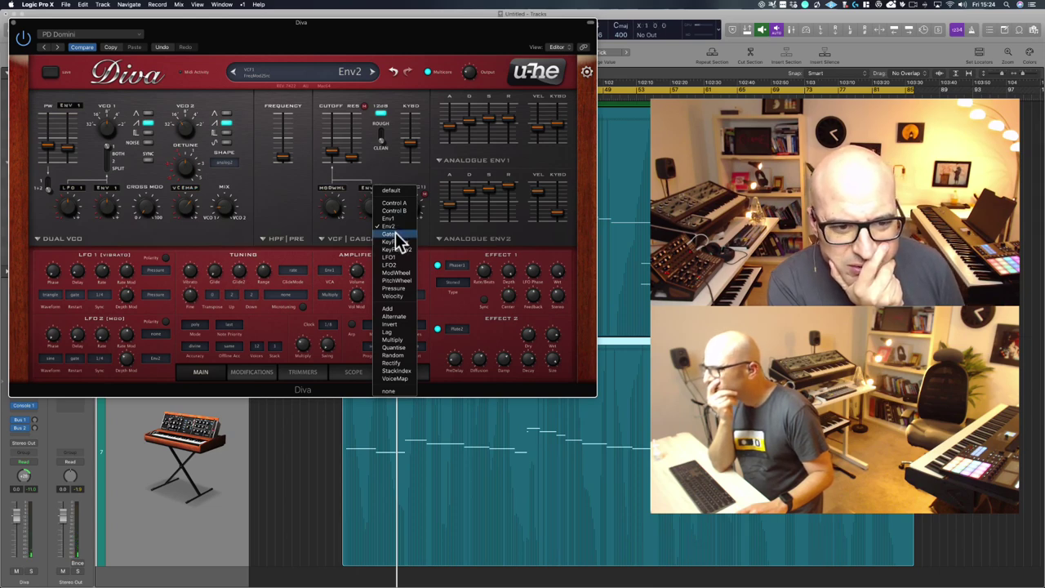
{"action": "left_click", "coordinate": [340, 230]}
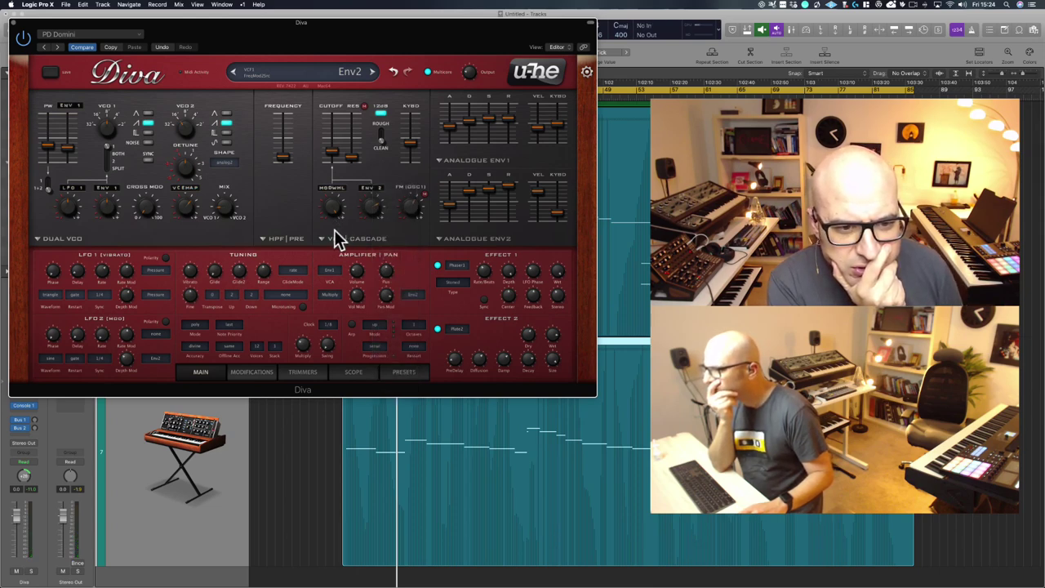
{"action": "left_click", "coordinate": [321, 238]}
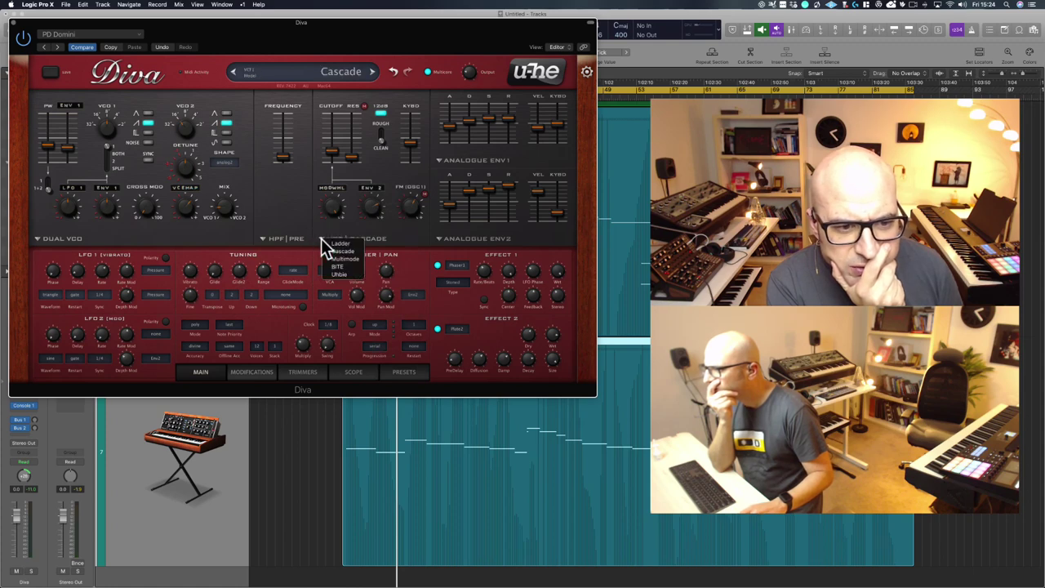
{"action": "left_click", "coordinate": [317, 226]}
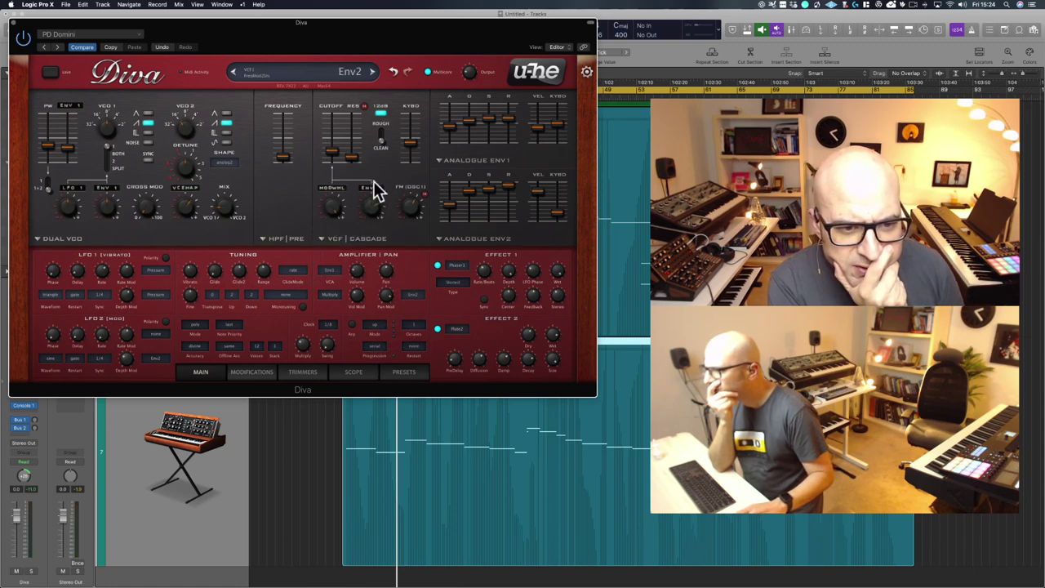
{"action": "left_click", "coordinate": [373, 190]}
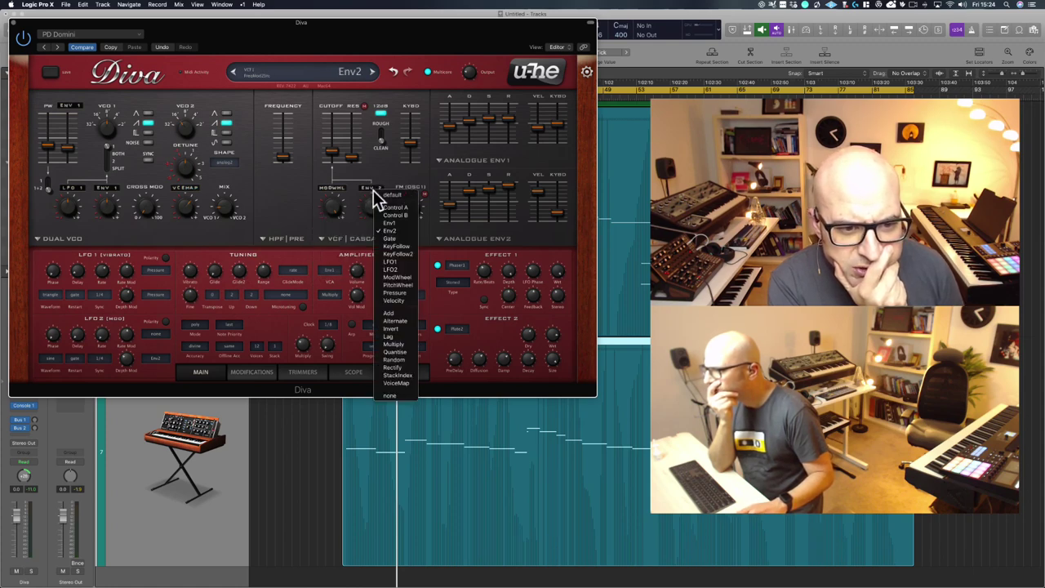
{"action": "left_click", "coordinate": [397, 277]}
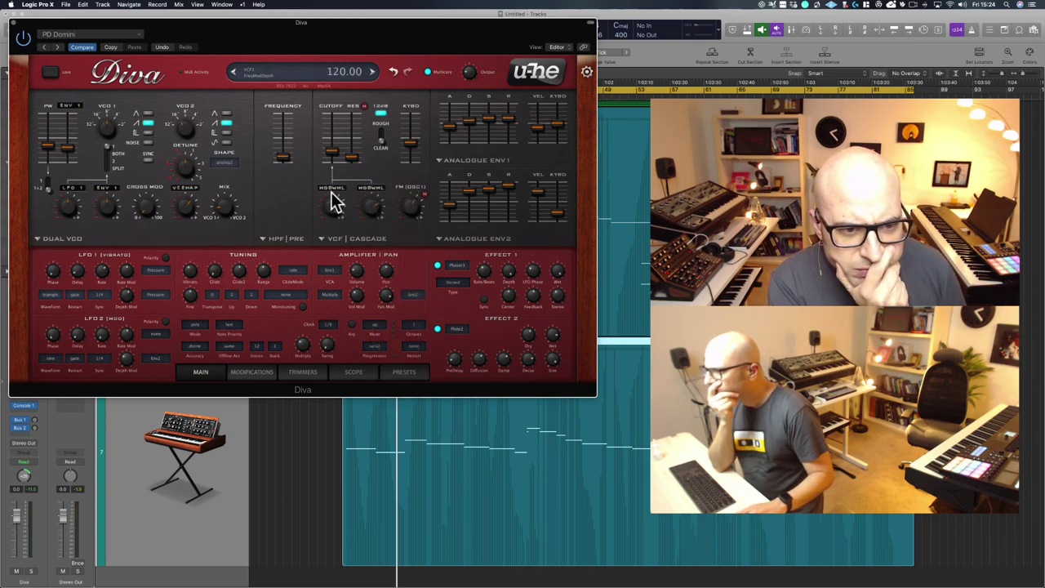
Step: Set the cutoff's first ModWheel depth to -2.00 and adjust the second depth during playback, then close Diva
{"action": "left_click", "coordinate": [331, 193]}
{"action": "left_click", "coordinate": [303, 198]}
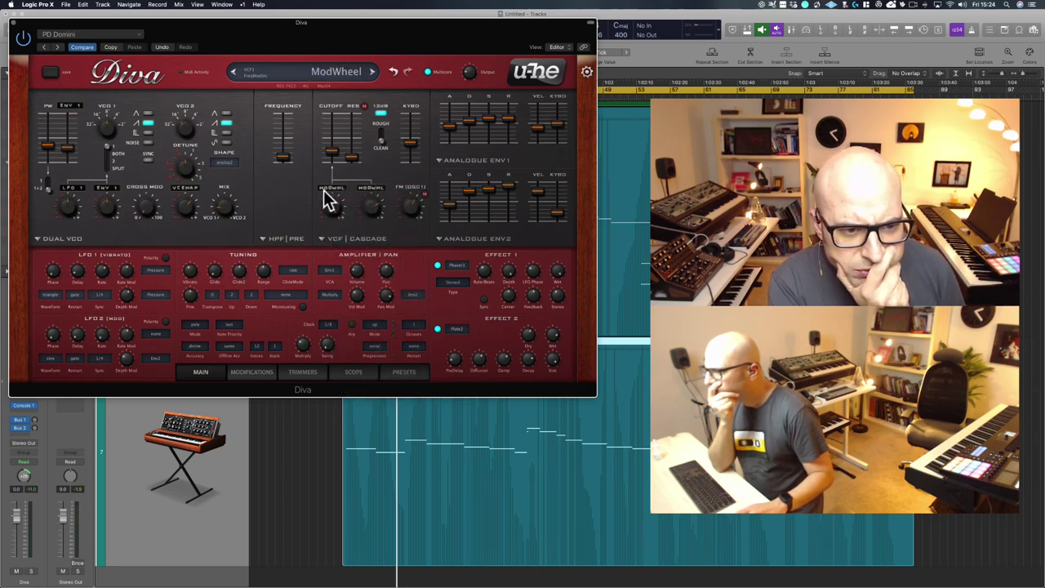
{"action": "left_click_drag", "start_coordinate": [329, 212], "coordinate": [330, 239]}
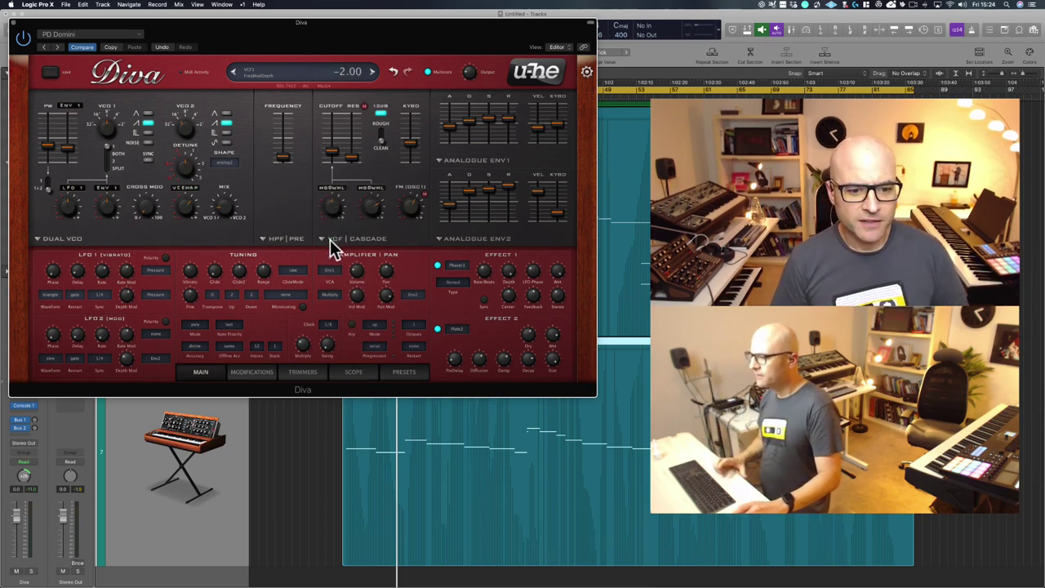
{"action": "key", "text": "space"}
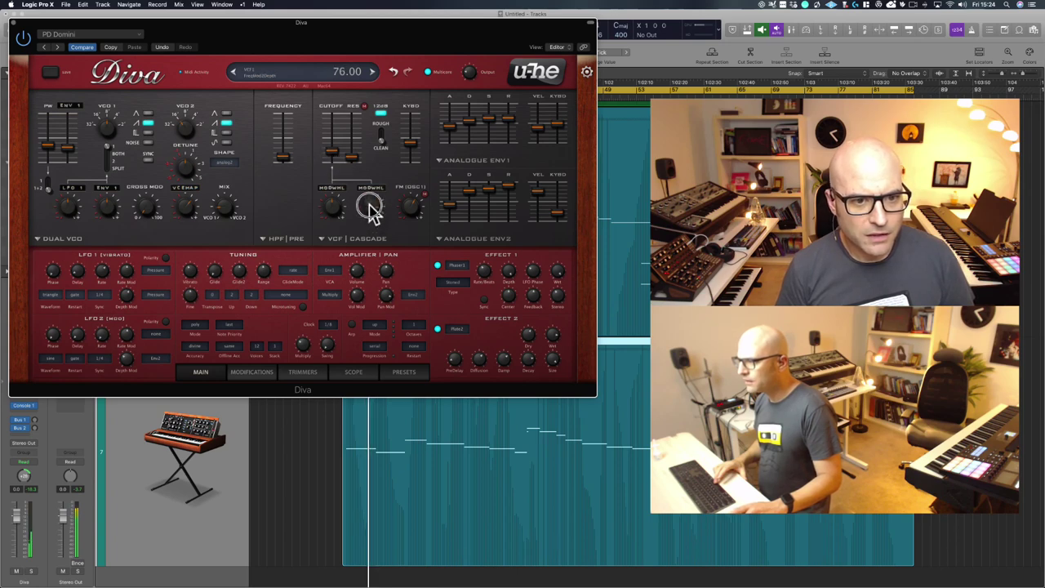
{"action": "scroll", "coordinate": [369, 208], "scroll_direction": "up", "scroll_amount": 4}
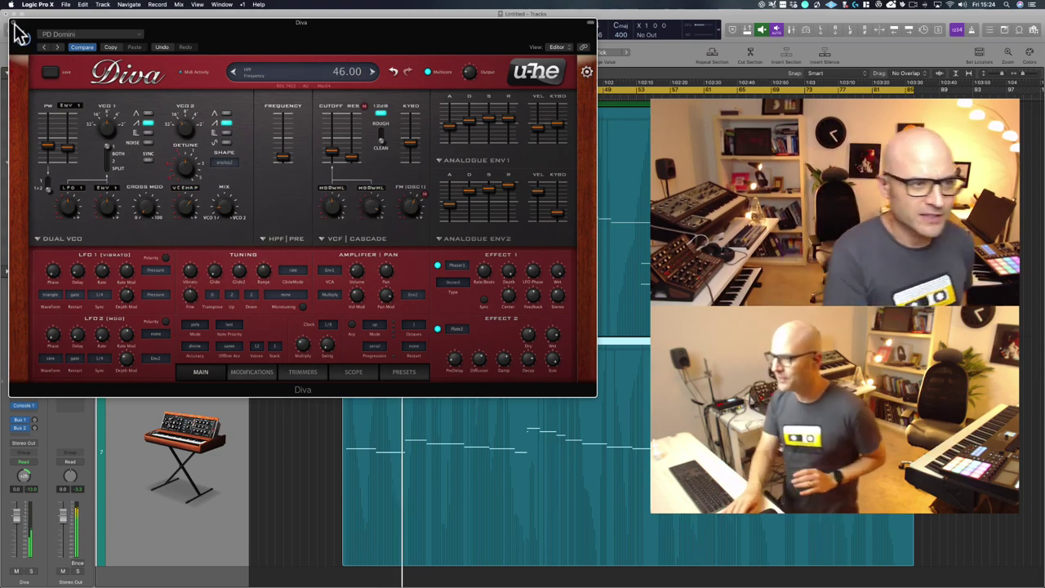
{"action": "left_click", "coordinate": [14, 25]}
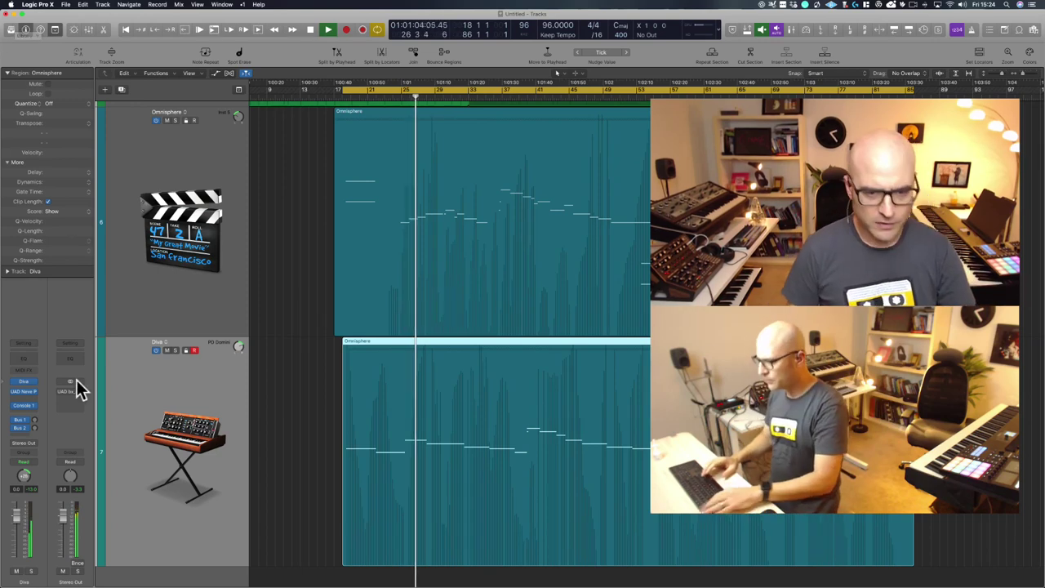
Step: Fit all tracks in view, solo the Omnisphere track and listen to its region from about bar 26
{"action": "key", "text": "z"}
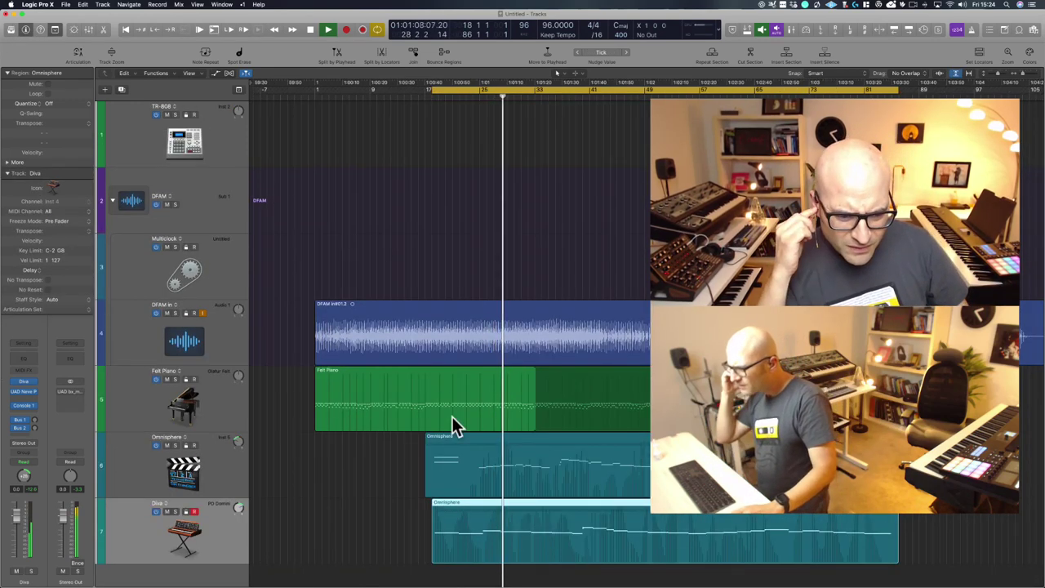
{"action": "key", "text": "space"}
{"action": "left_click", "coordinate": [222, 475]}
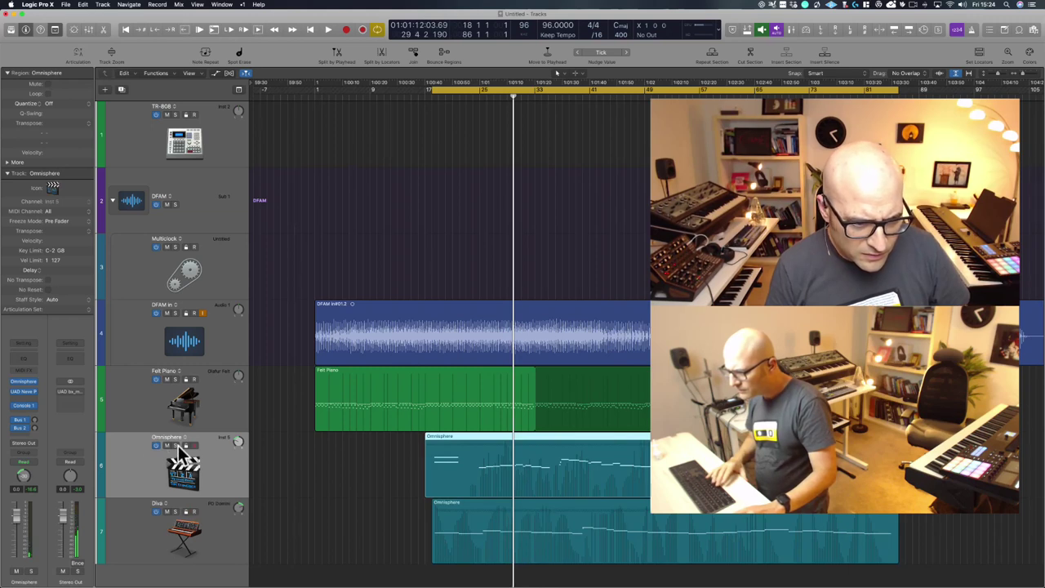
{"action": "left_click", "coordinate": [175, 446]}
{"action": "key", "text": "shift+space"}
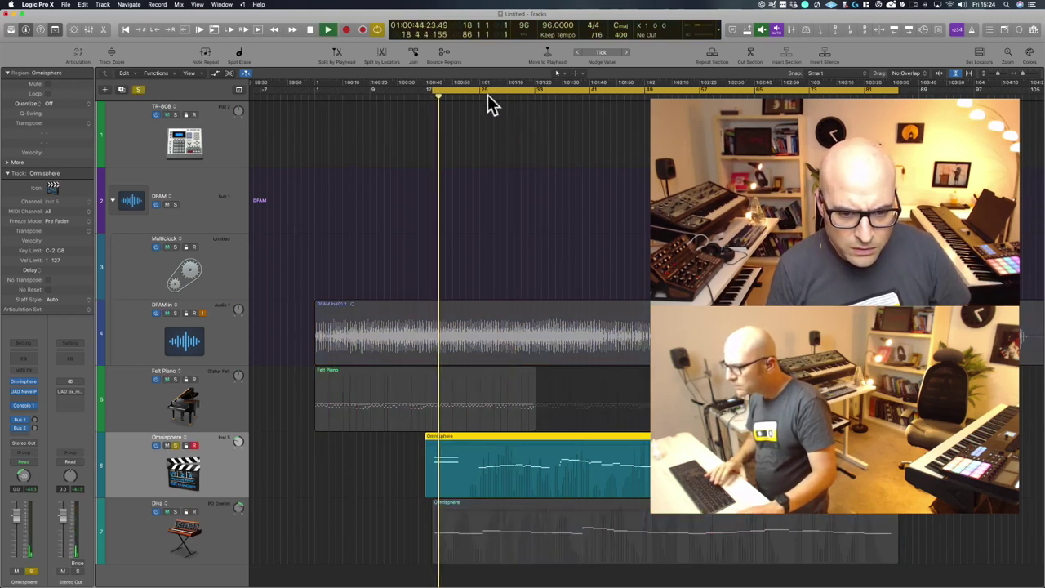
{"action": "left_click", "coordinate": [488, 97]}
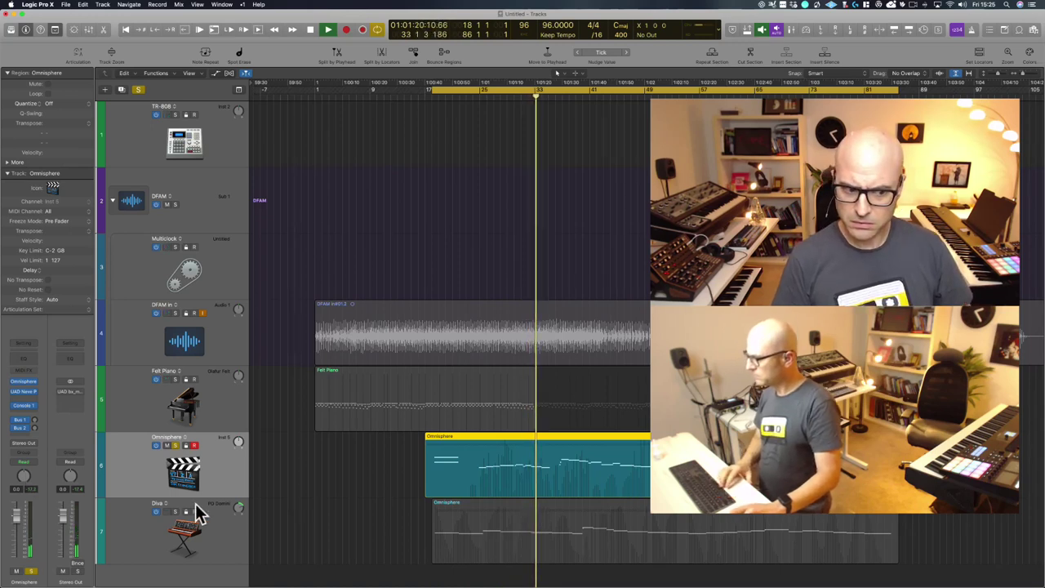
{"action": "key", "text": "space"}
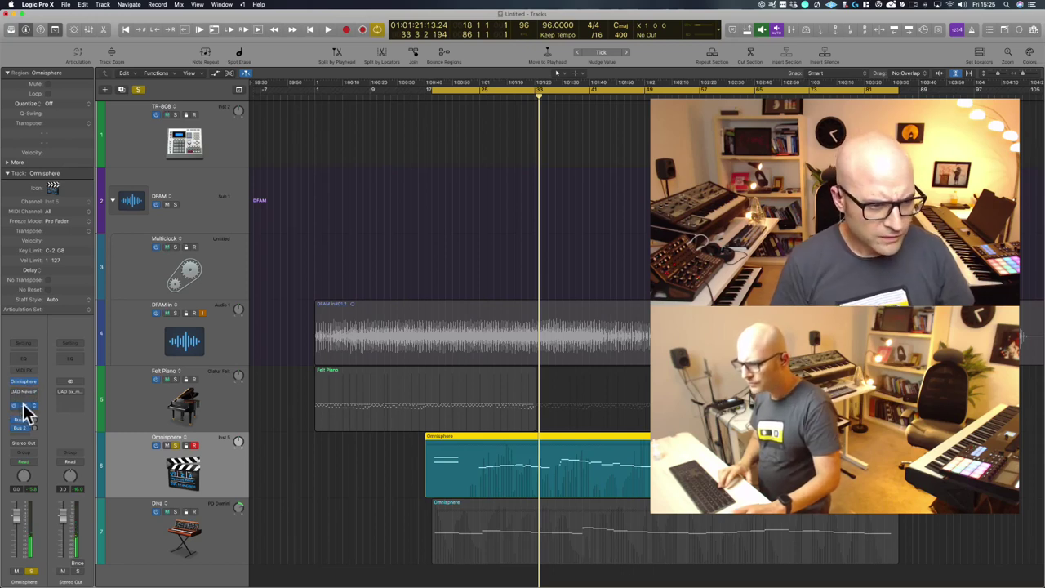
Step: Inspect the soloed Omnisphere track's Console 1 strip and instrument patch, auditioning the region from about bar 33
{"action": "left_click", "coordinate": [23, 405]}
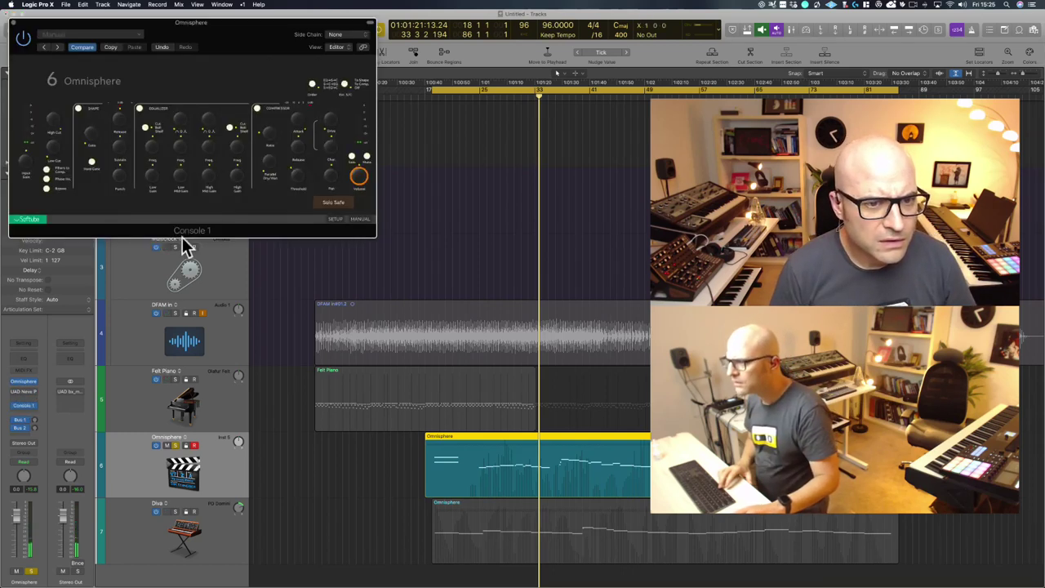
{"action": "left_click", "coordinate": [15, 24]}
{"action": "key", "text": "space"}
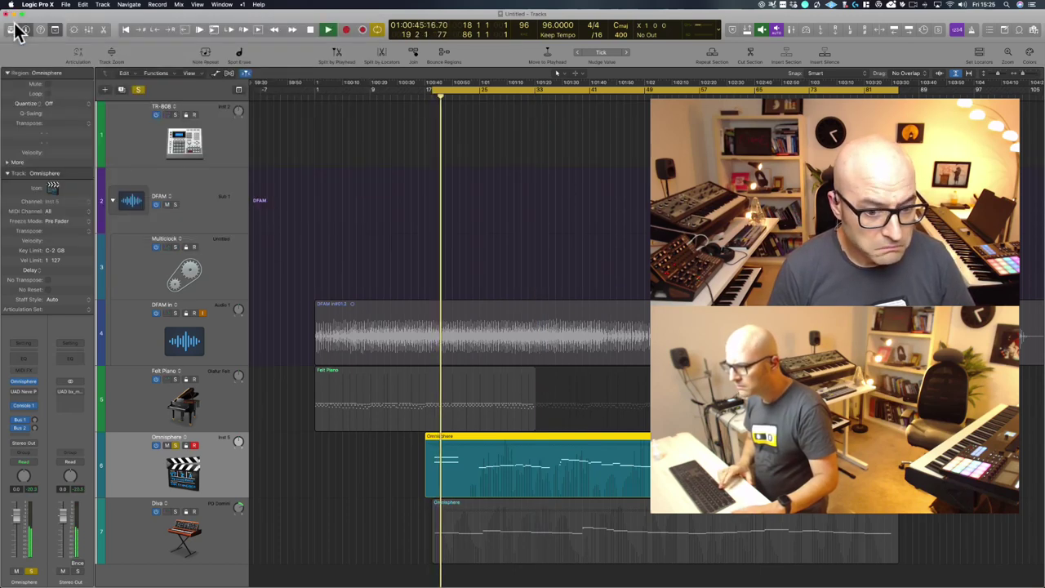
{"action": "left_click", "coordinate": [535, 93]}
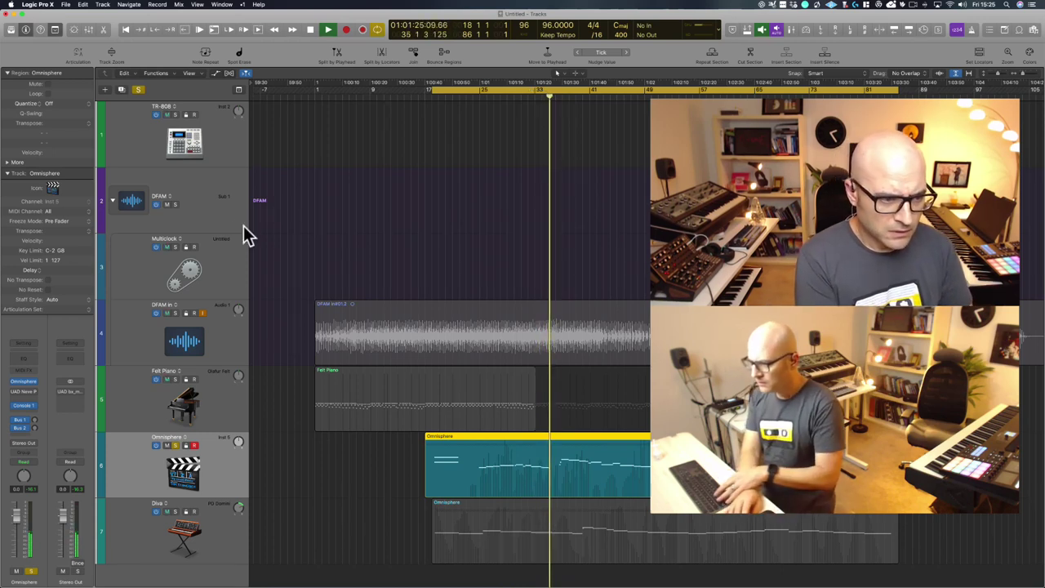
{"action": "key", "text": "space"}
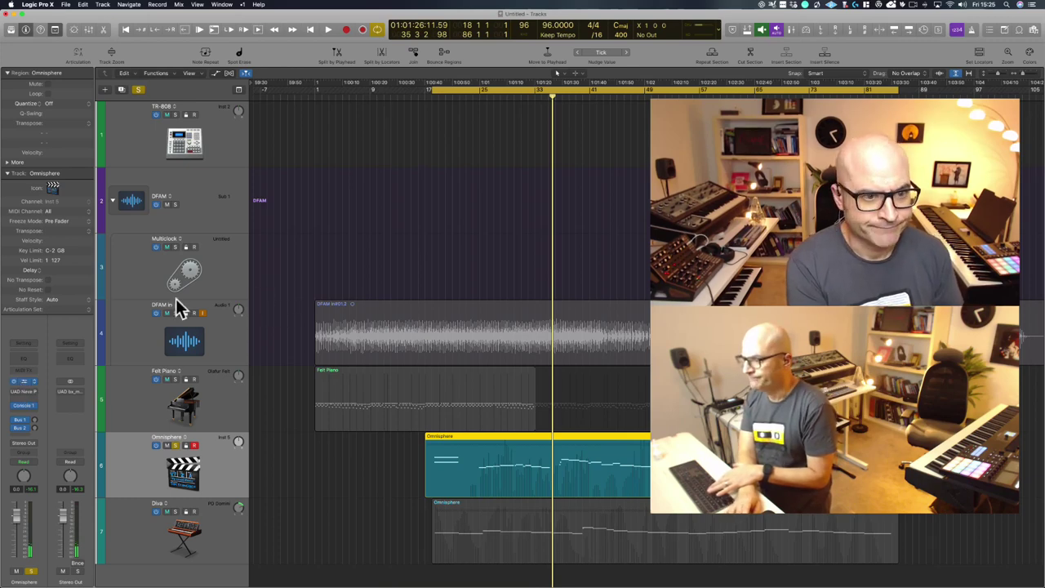
{"action": "key", "text": "v"}
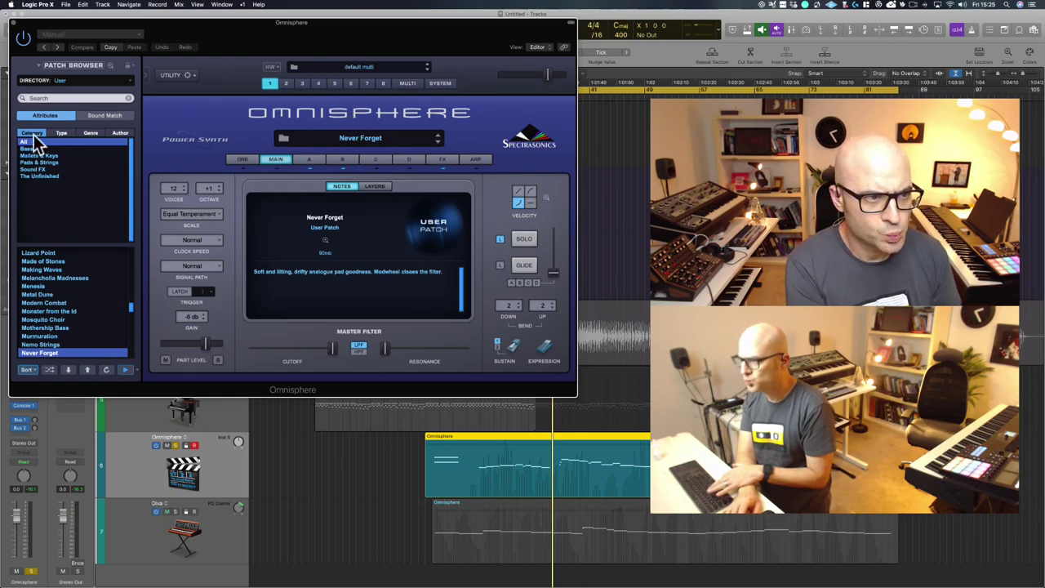
{"action": "left_click", "coordinate": [15, 23]}
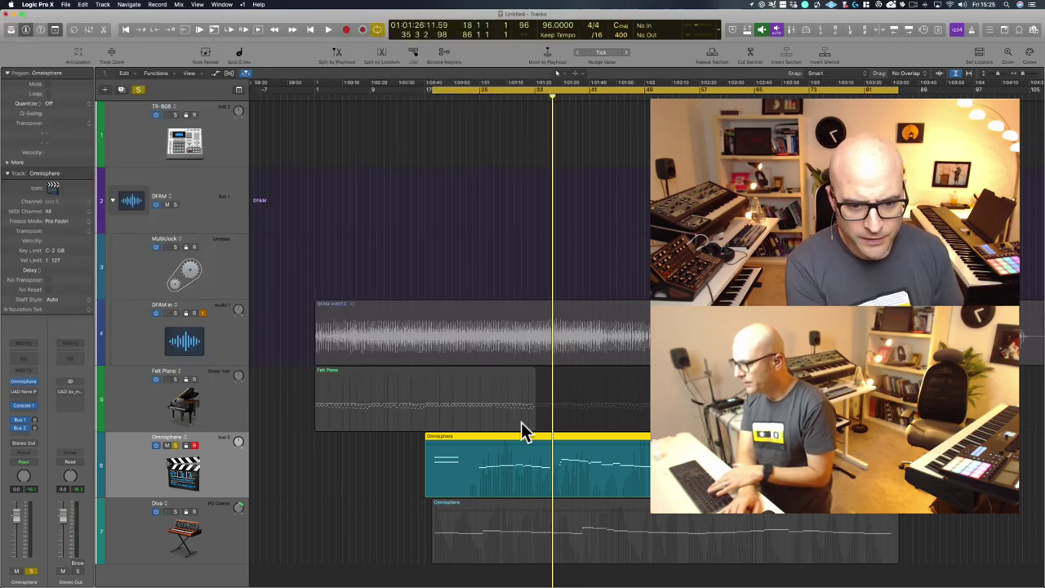
Step: Open the Omnisphere region in the Piano Roll and show its expression data in the automation lane
{"action": "double_click", "coordinate": [531, 463]}
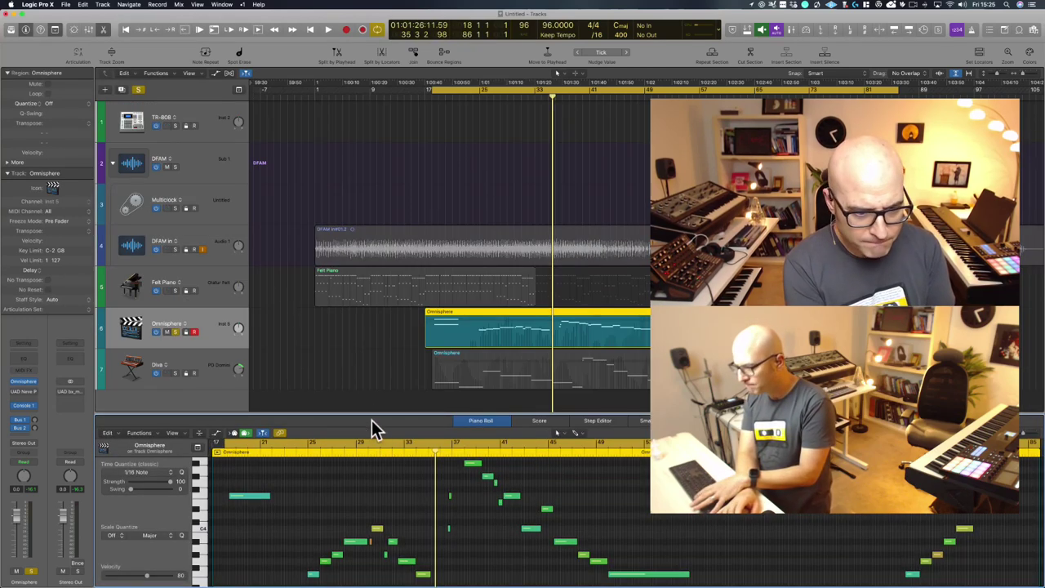
{"action": "left_click", "coordinate": [214, 433]}
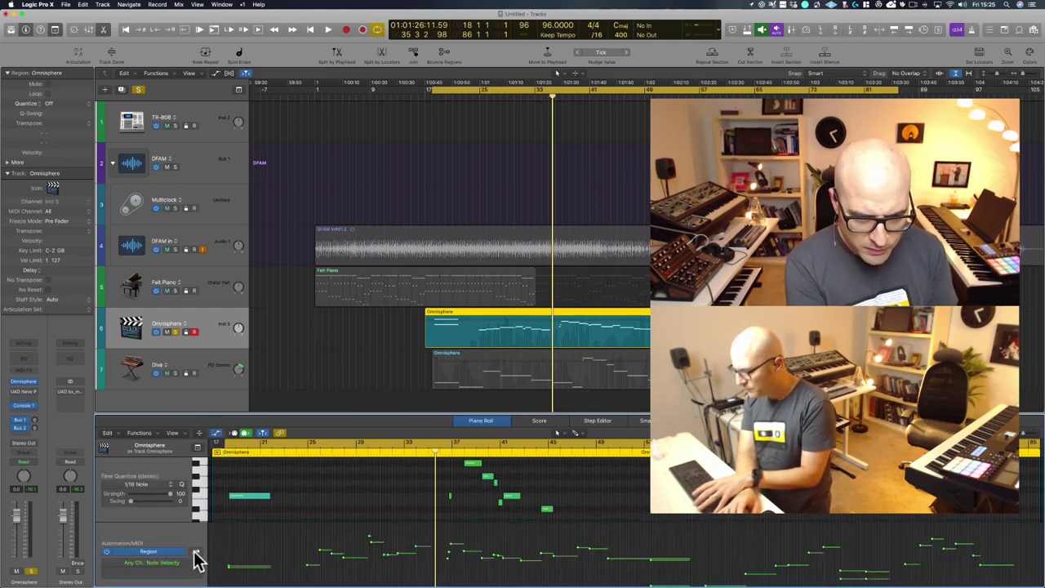
{"action": "left_click", "coordinate": [196, 554]}
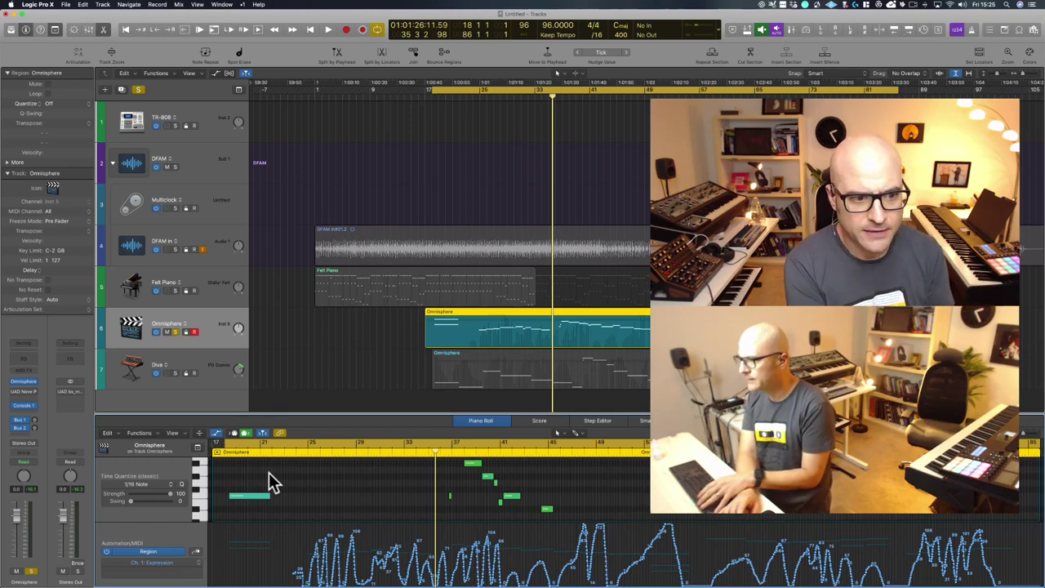
Step: Swap the regions of the Omnisphere and Diva tracks, adding a new software instrument track as temporary holding space
{"action": "left_click", "coordinate": [364, 365]}
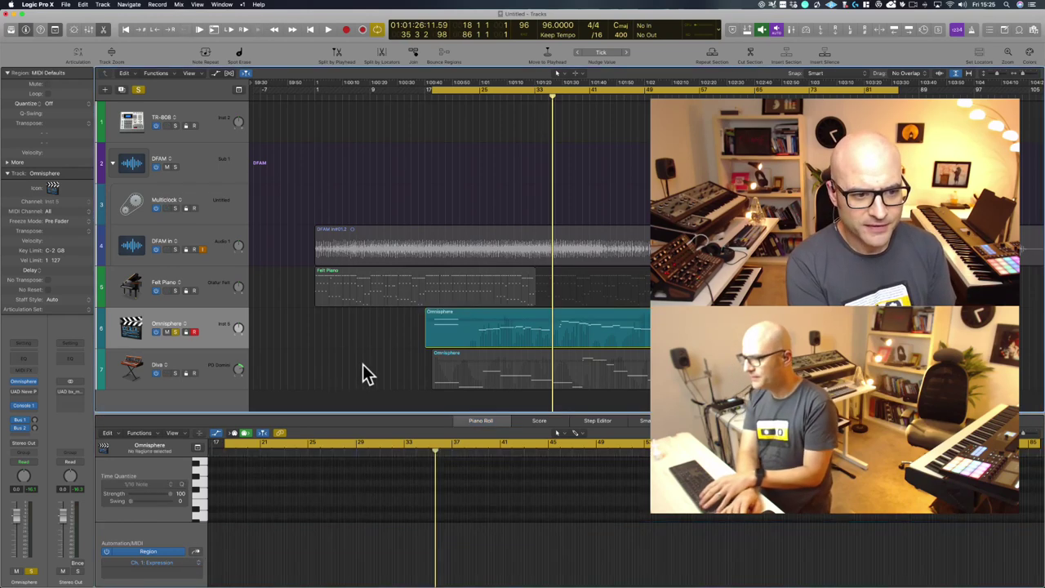
{"action": "left_click", "coordinate": [489, 370]}
{"action": "left_click", "coordinate": [485, 335]}
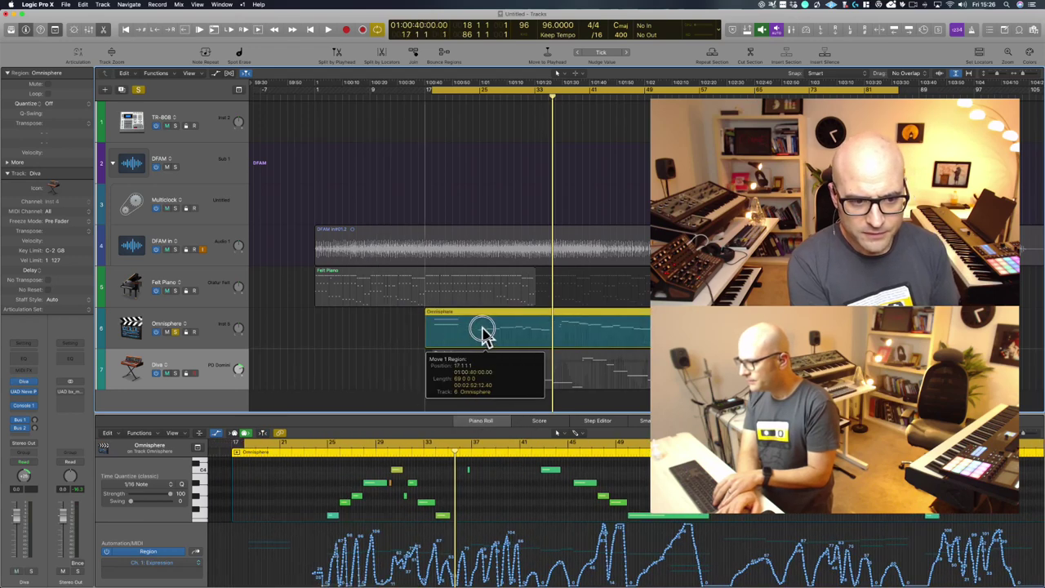
{"action": "double_click", "coordinate": [214, 400]}
{"action": "left_click_drag", "start_coordinate": [554, 295], "coordinate": [556, 378]}
{"action": "left_click_drag", "start_coordinate": [410, 325], "coordinate": [485, 310]}
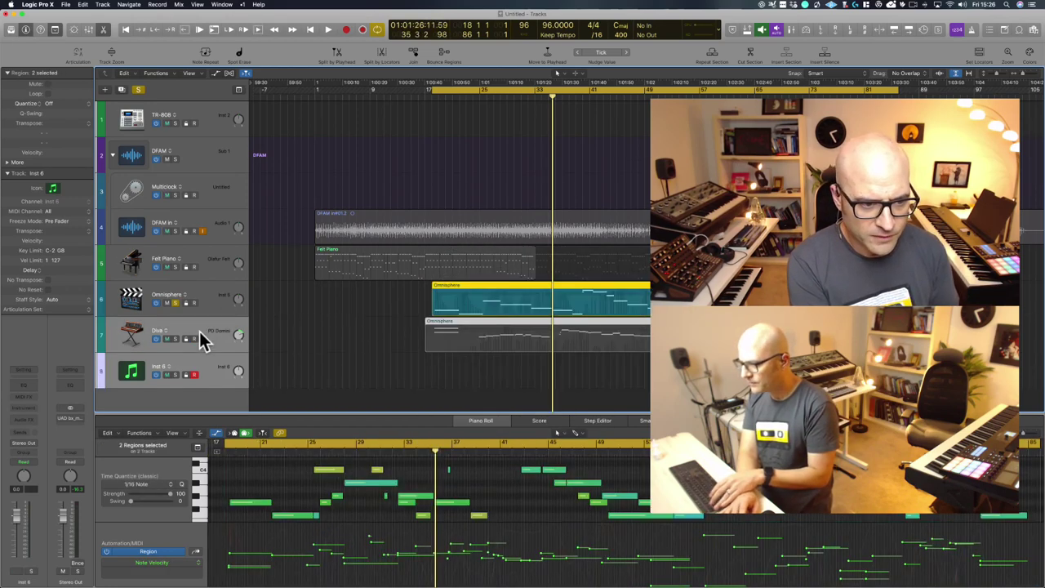
Step: Reload the PD Domini preset in the Diva track's instrument by stepping to the previous preset and back
{"action": "left_click", "coordinate": [152, 347]}
{"action": "left_click", "coordinate": [23, 382]}
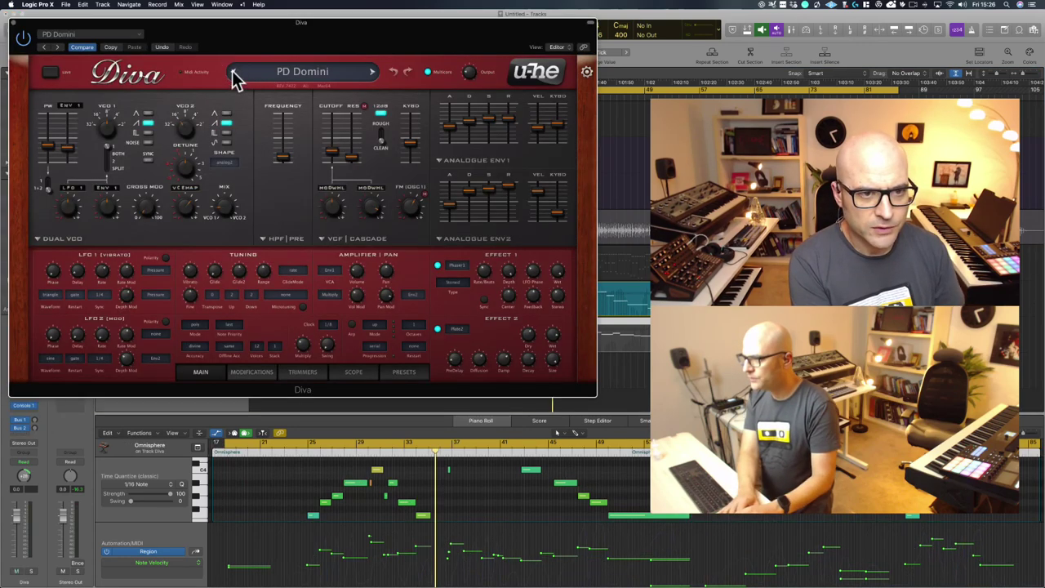
{"action": "left_click", "coordinate": [233, 73]}
{"action": "left_click", "coordinate": [373, 72]}
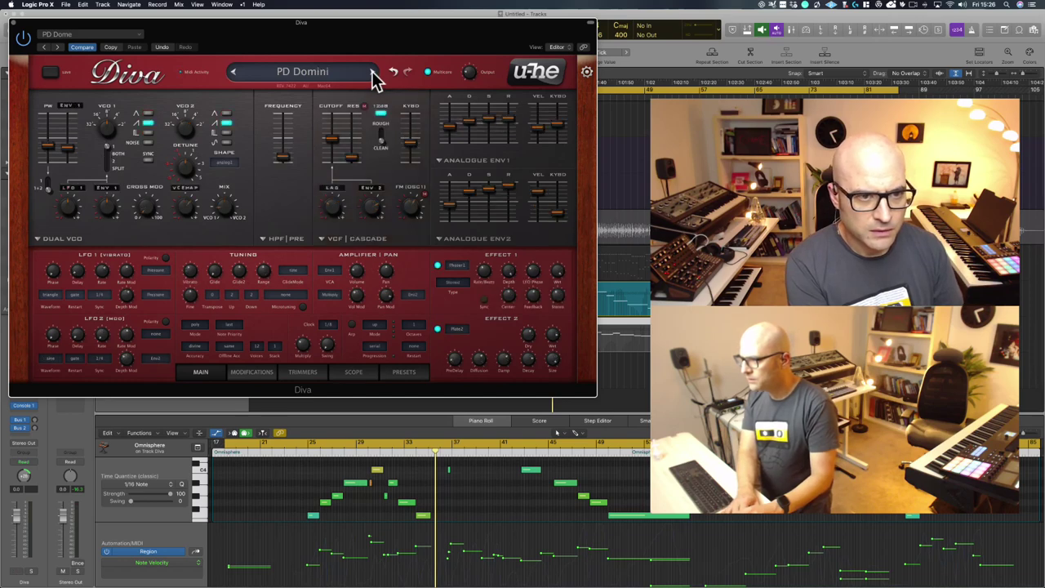
{"action": "left_click", "coordinate": [13, 22]}
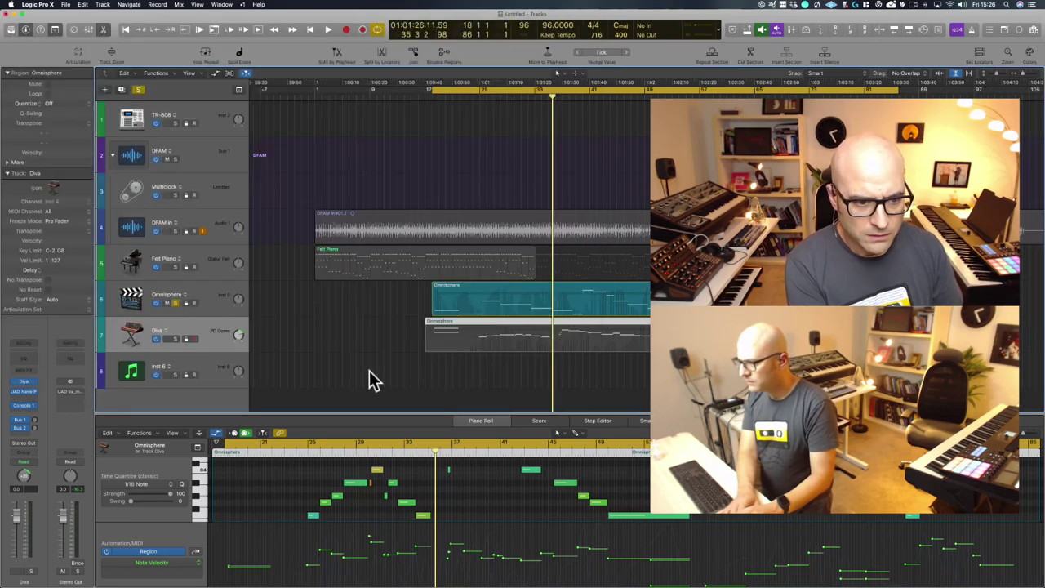
Step: Unsolo the Omnisphere track and listen to the swapped parts in the full mix from about bar 18
{"action": "left_click", "coordinate": [174, 303]}
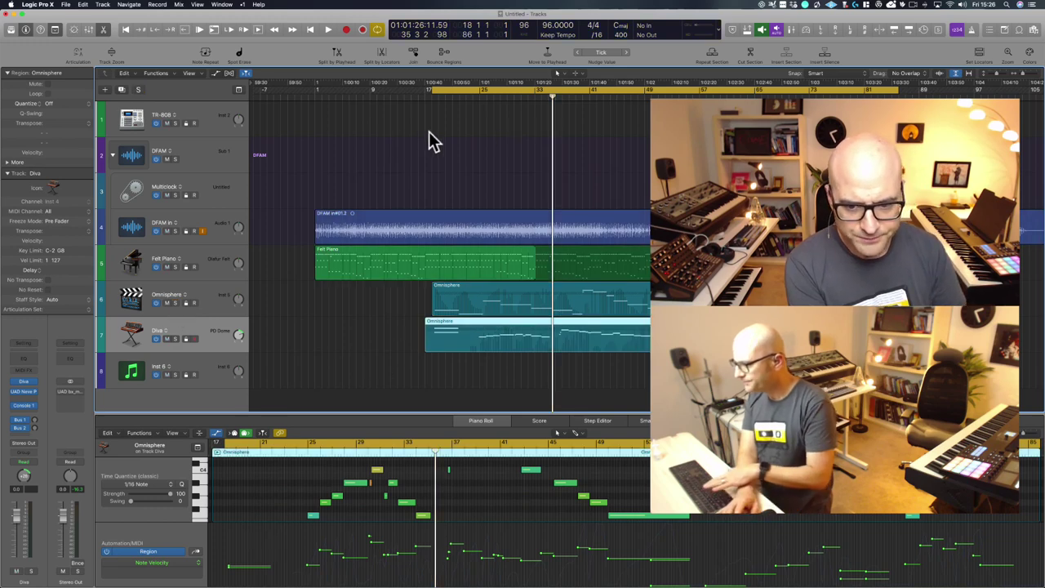
{"action": "key", "text": "space"}
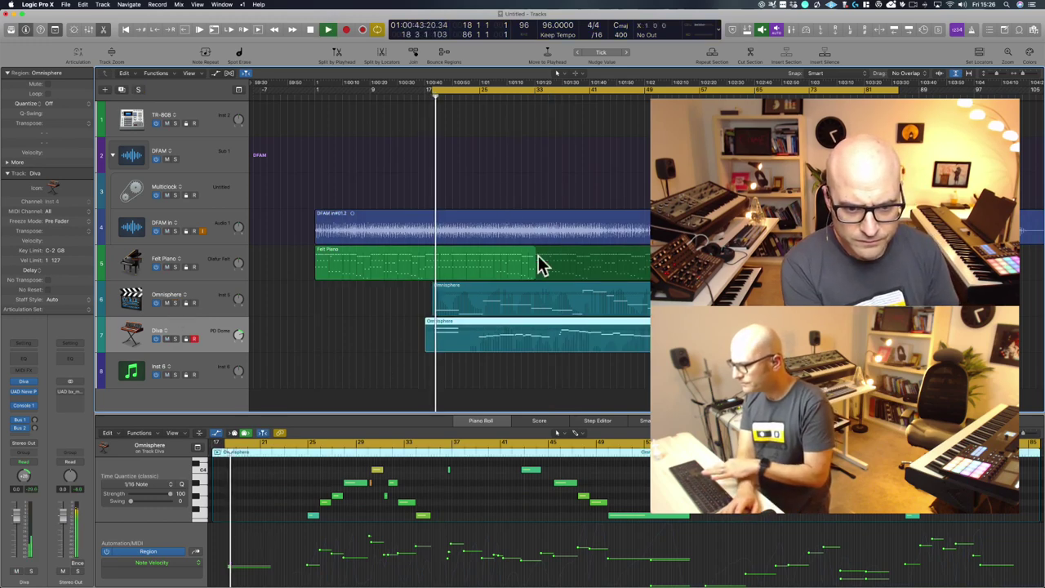
{"action": "left_click", "coordinate": [425, 362]}
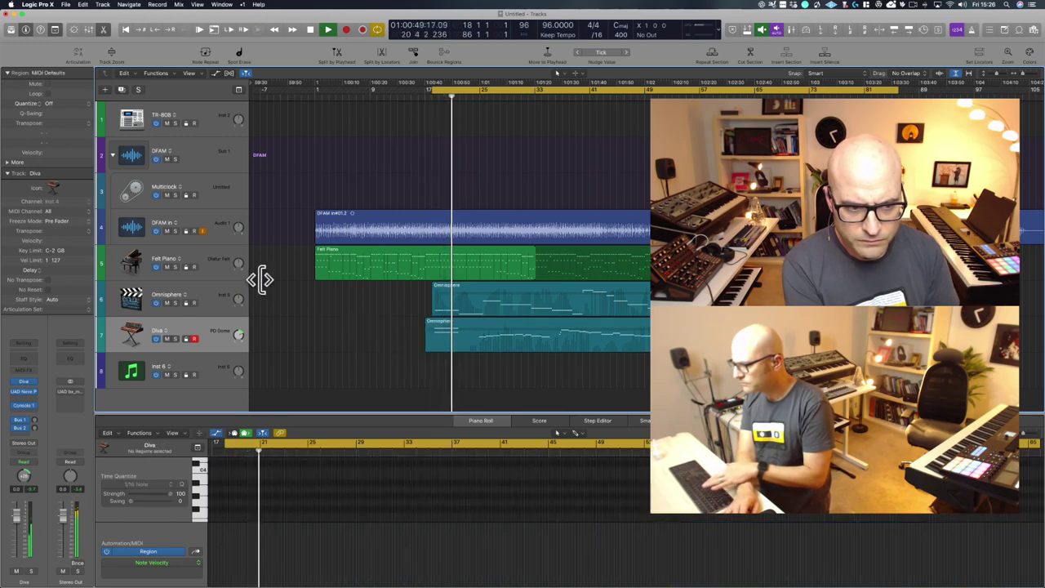
Step: Solo the Omnisphere track, check its instrument patch and replay its region from about bar 19
{"action": "left_click", "coordinate": [186, 302]}
{"action": "left_click", "coordinate": [173, 303]}
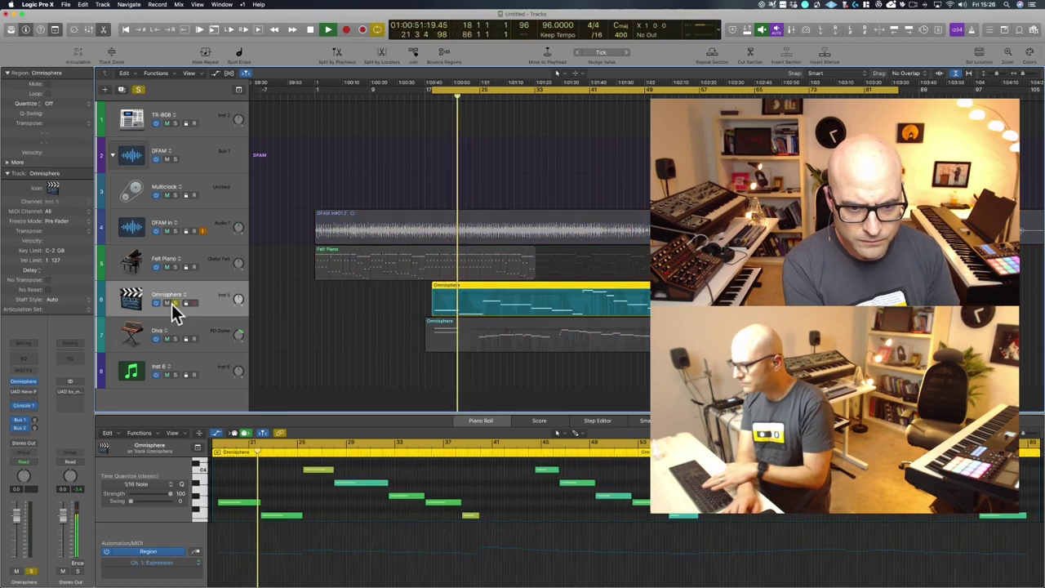
{"action": "left_click", "coordinate": [24, 386]}
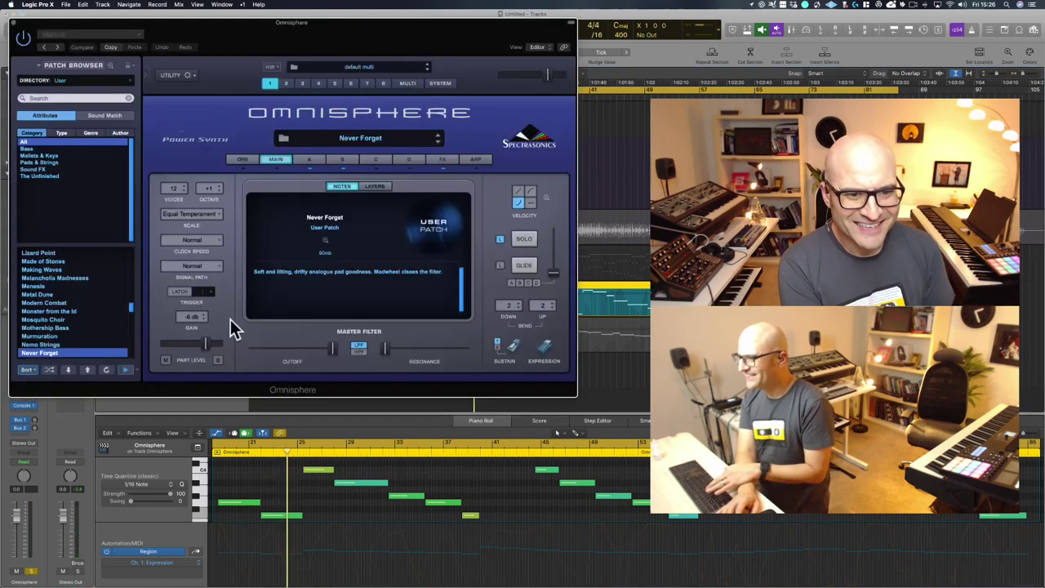
{"action": "left_click", "coordinate": [14, 22]}
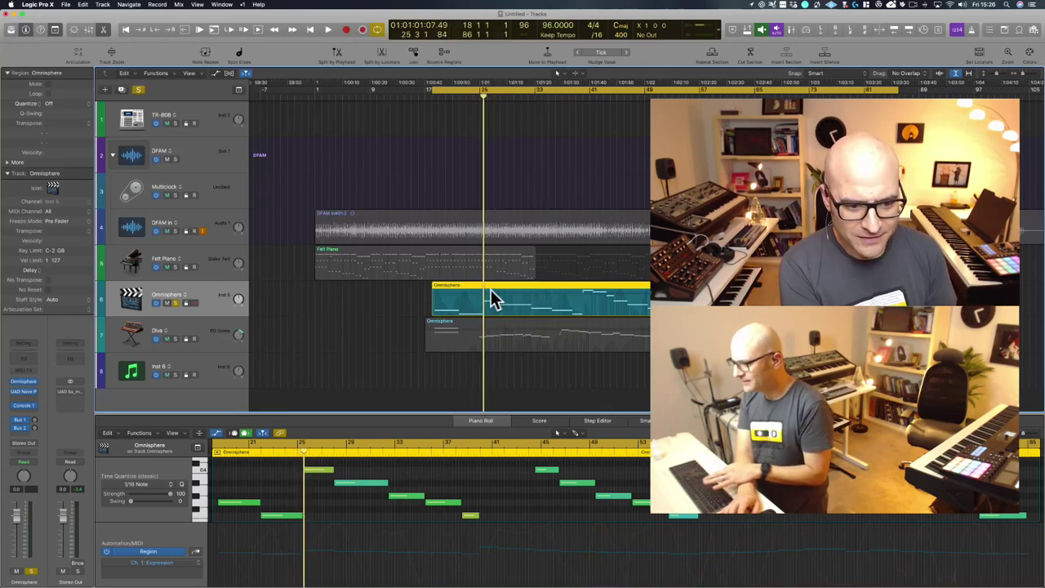
{"action": "key", "text": "e"}
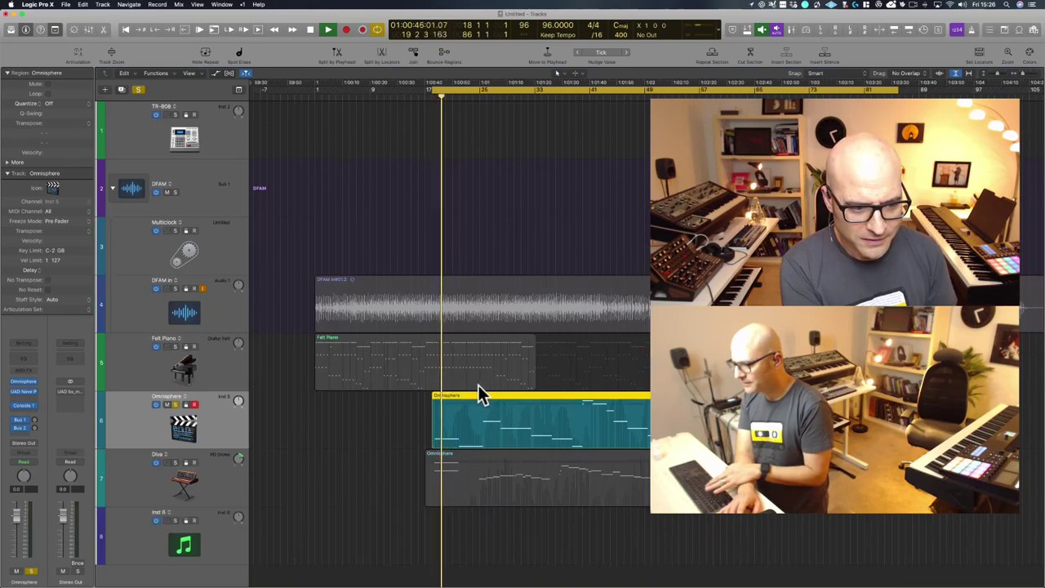
{"action": "scroll", "coordinate": [479, 419], "scroll_direction": "right", "scroll_amount": 5}
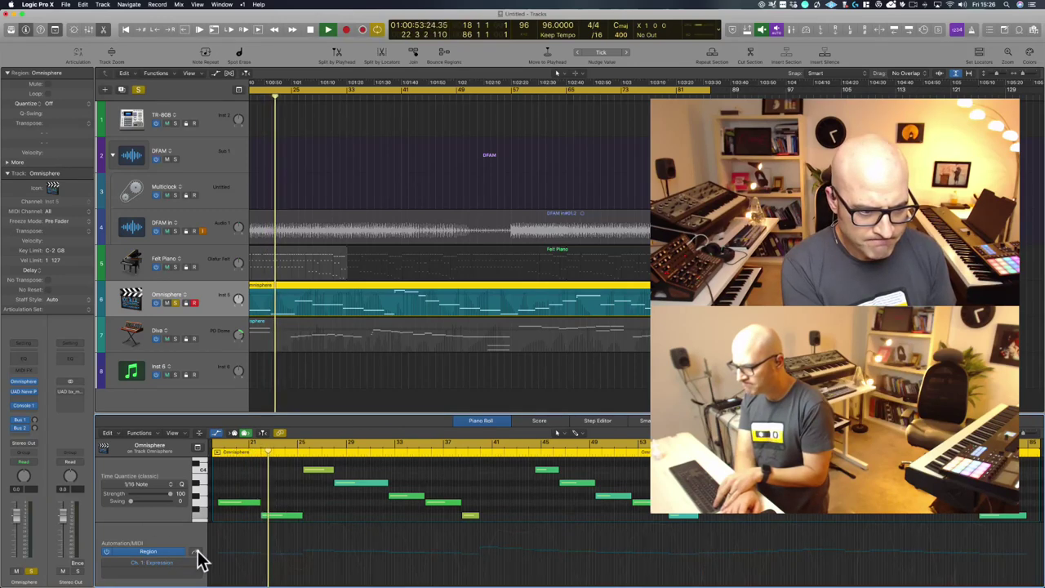
Step: Reload the Never Forget patch in the Omnisphere track's instrument by stepping through the adjacent patch
{"action": "left_click", "coordinate": [23, 382]}
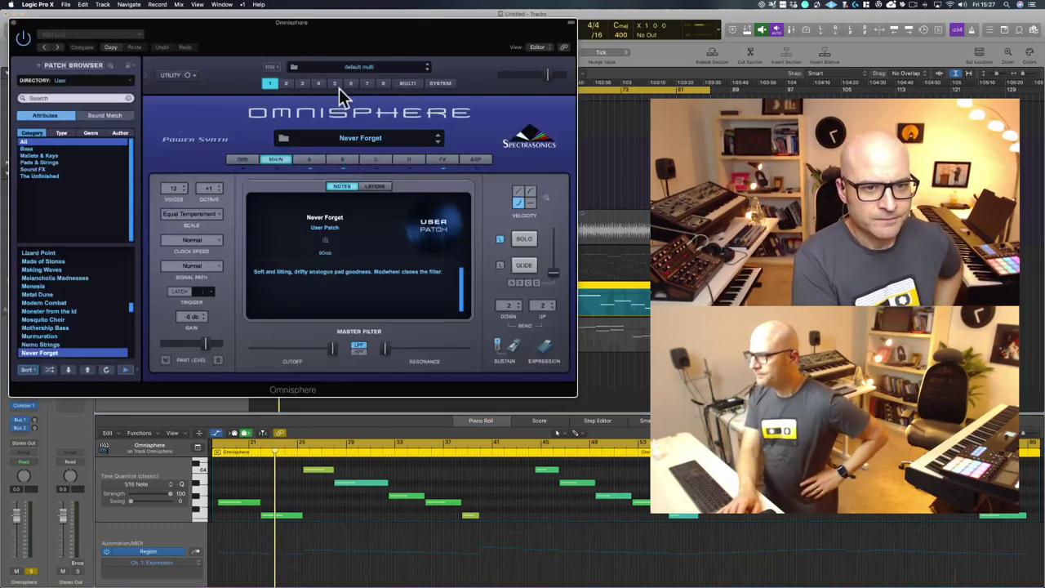
{"action": "left_click", "coordinate": [438, 142]}
{"action": "left_click", "coordinate": [439, 142]}
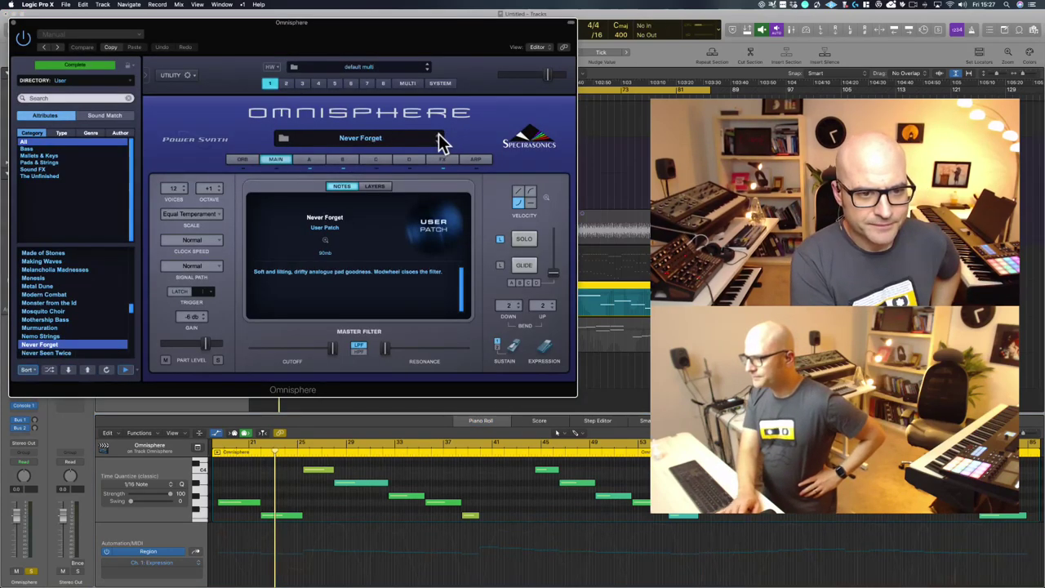
{"action": "left_click", "coordinate": [14, 22]}
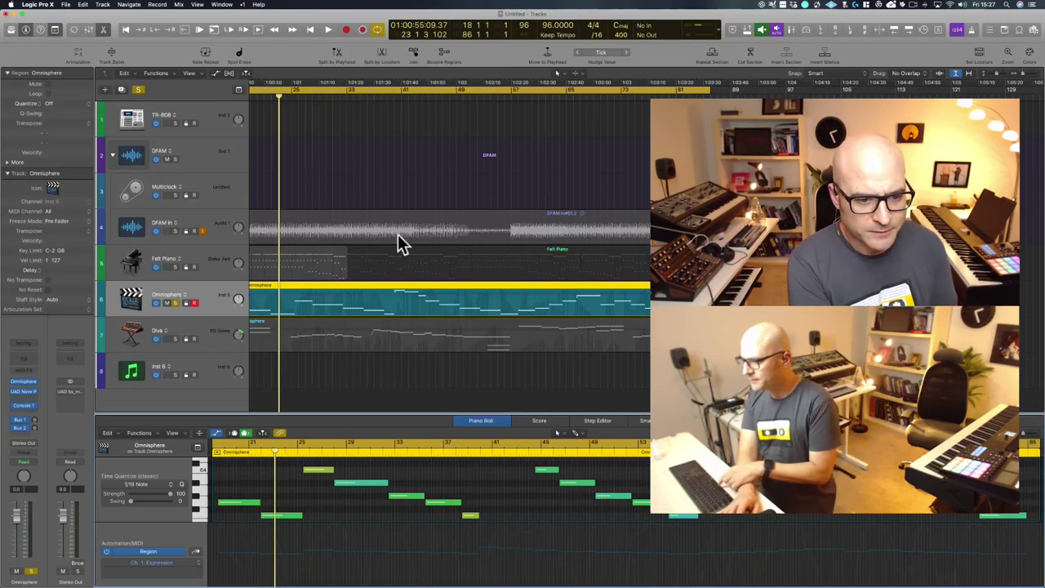
Step: Play the soloed Omnisphere region and inspect the track's Console 1 strip
{"action": "key", "text": "space"}
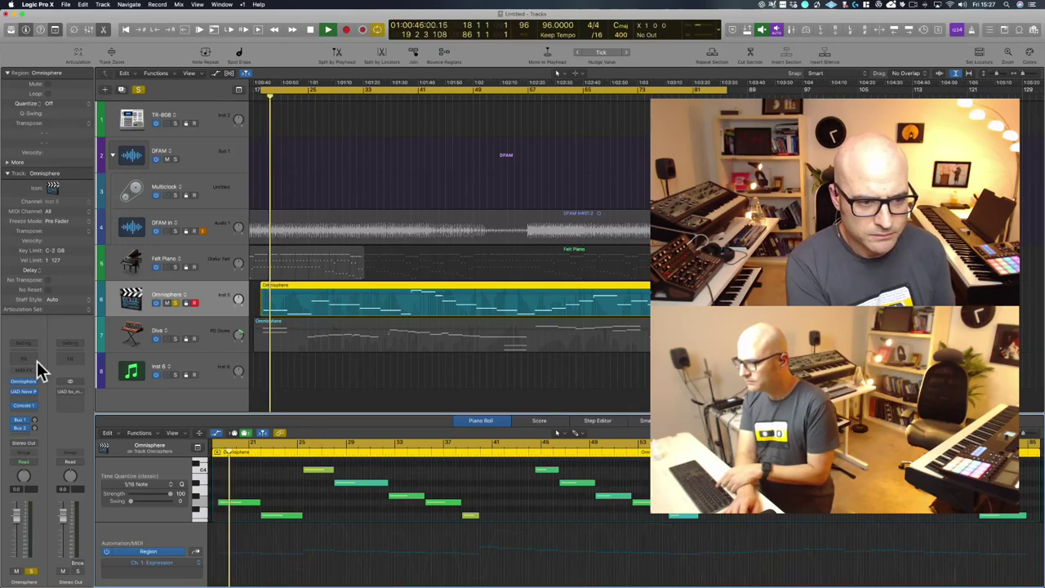
{"action": "left_click", "coordinate": [24, 407]}
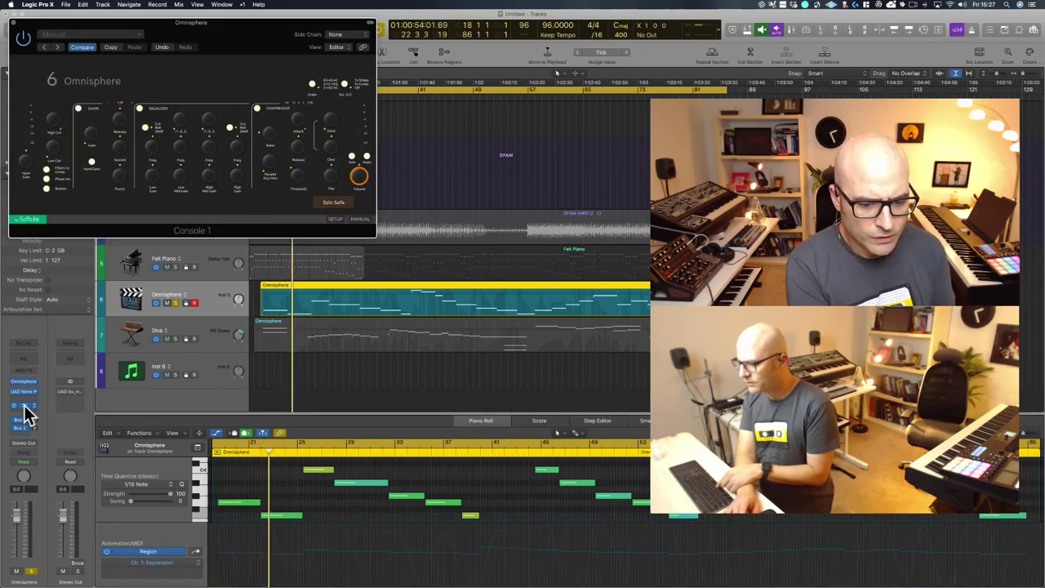
{"action": "left_click", "coordinate": [24, 407]}
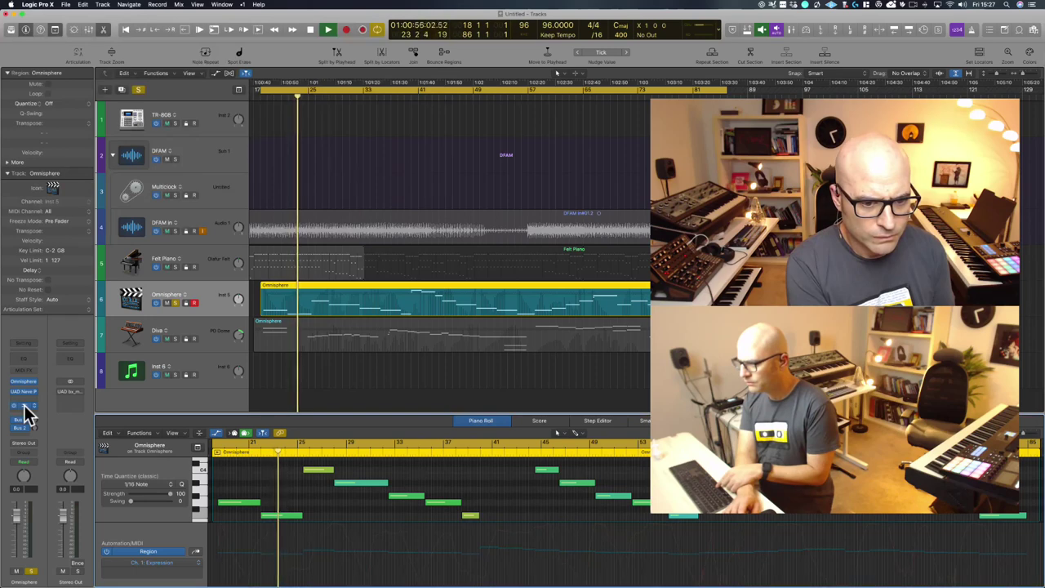
{"action": "key", "text": "space"}
Step: Move the Omnisphere track's region to the Inst 6 track and the Diva track's region to Omnisphere, auditioning the result
{"action": "left_click", "coordinate": [339, 373]}
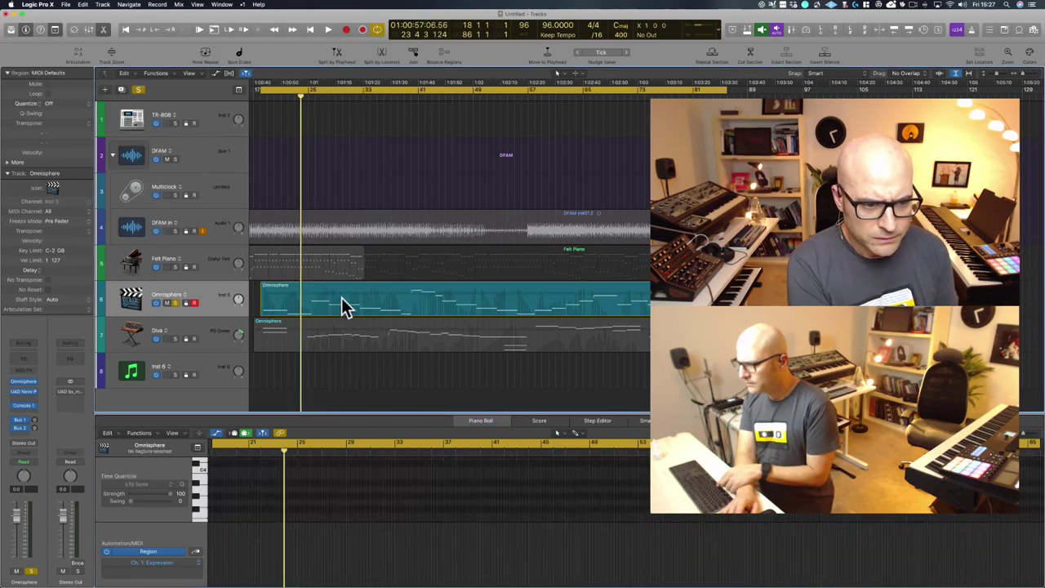
{"action": "mouse_move", "coordinate": [341, 302]}
{"action": "left_mouse_down"}
{"action": "mouse_move", "coordinate": [338, 397]}
{"action": "mouse_move", "coordinate": [334, 299]}
{"action": "left_mouse_up"}
{"action": "key", "text": "space"}
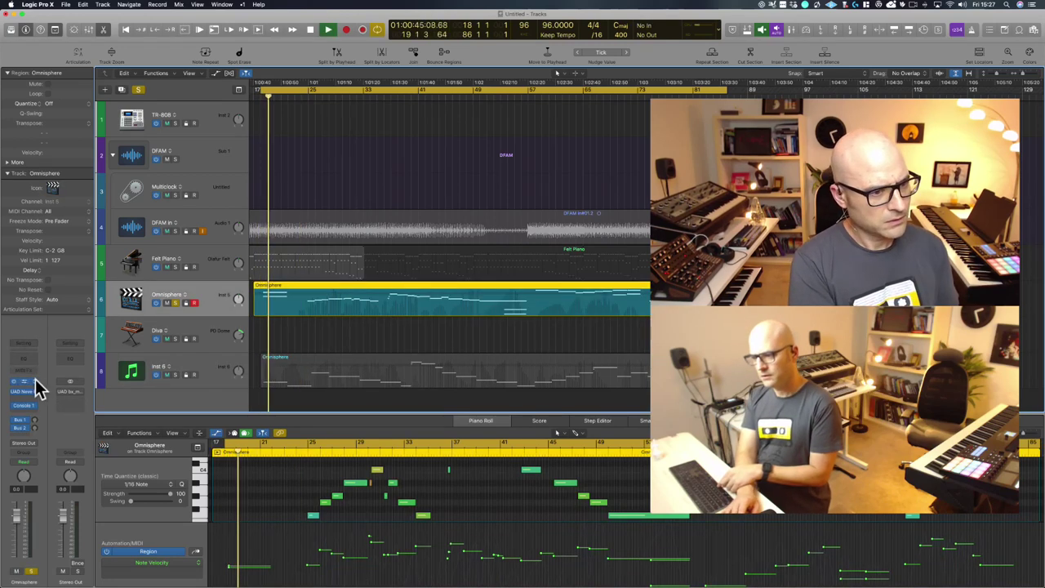
{"action": "key", "text": "space"}
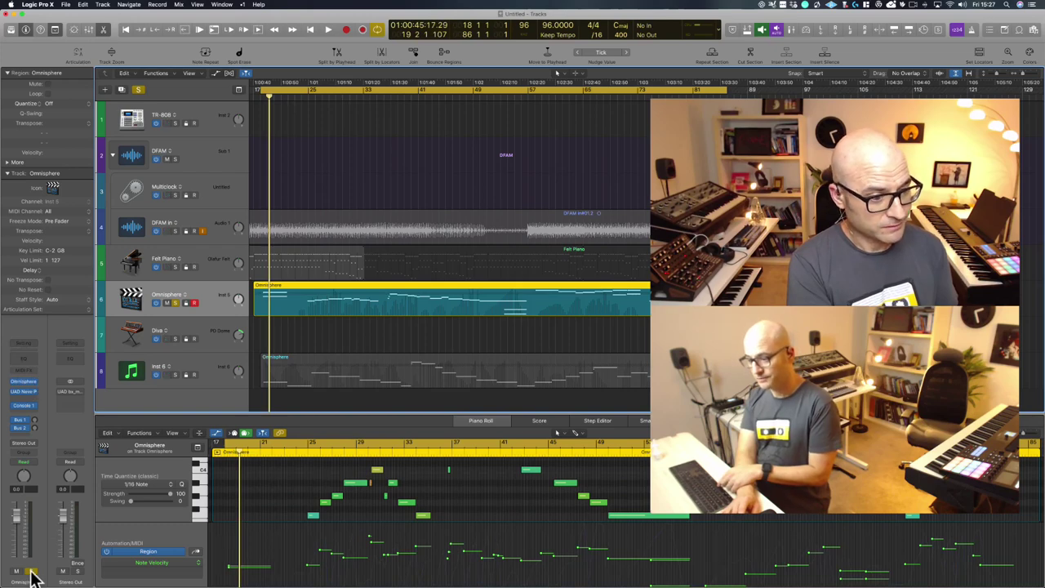
Step: Unsolo the Omnisphere track, mute the other instrument and audio tracks, and audition Omnisphere from about bar 18
{"action": "left_click", "coordinate": [30, 570]}
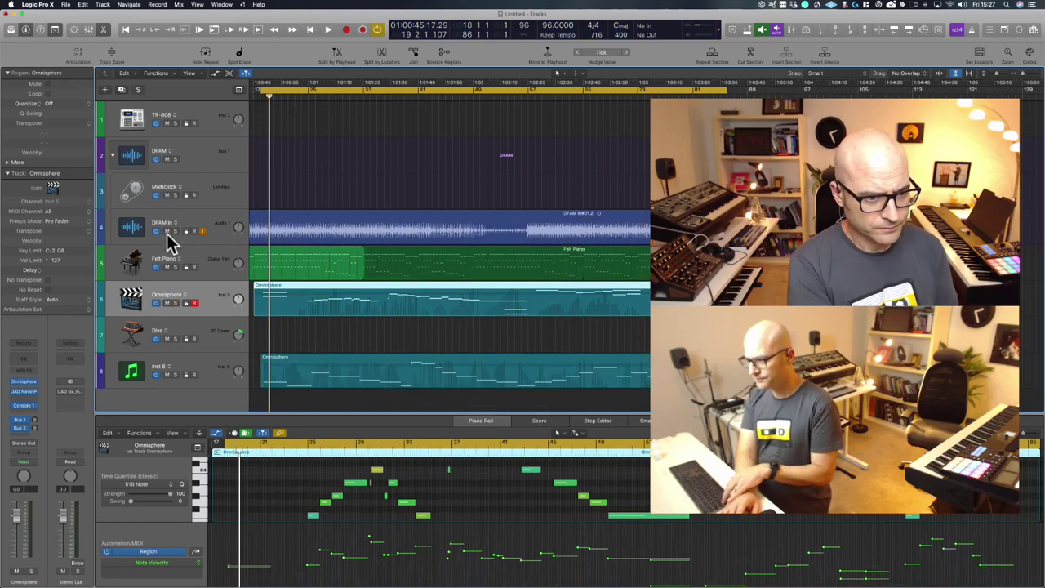
{"action": "left_click", "coordinate": [165, 268]}
{"action": "left_click", "coordinate": [169, 305]}
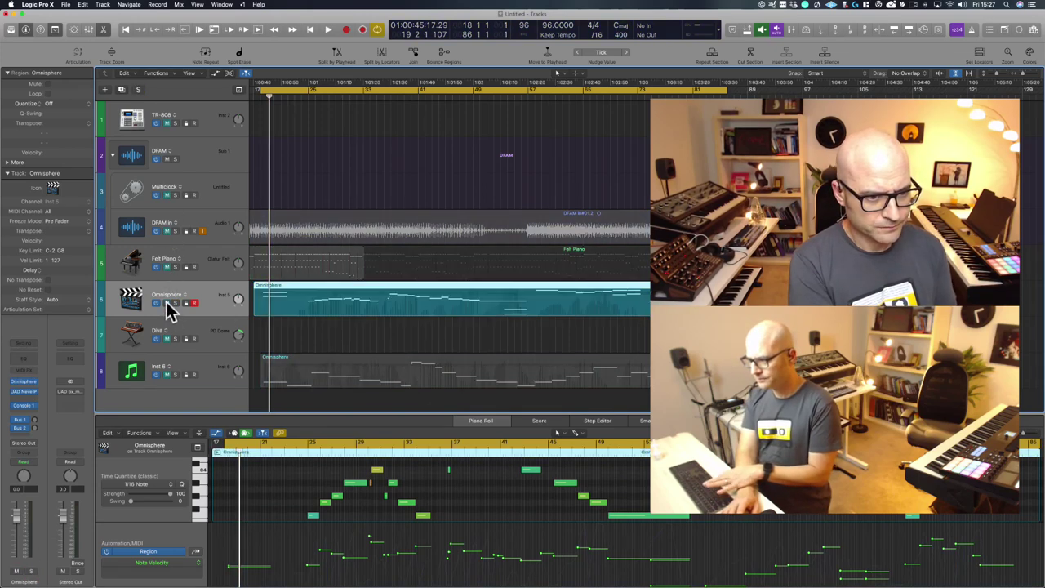
{"action": "key", "text": "space"}
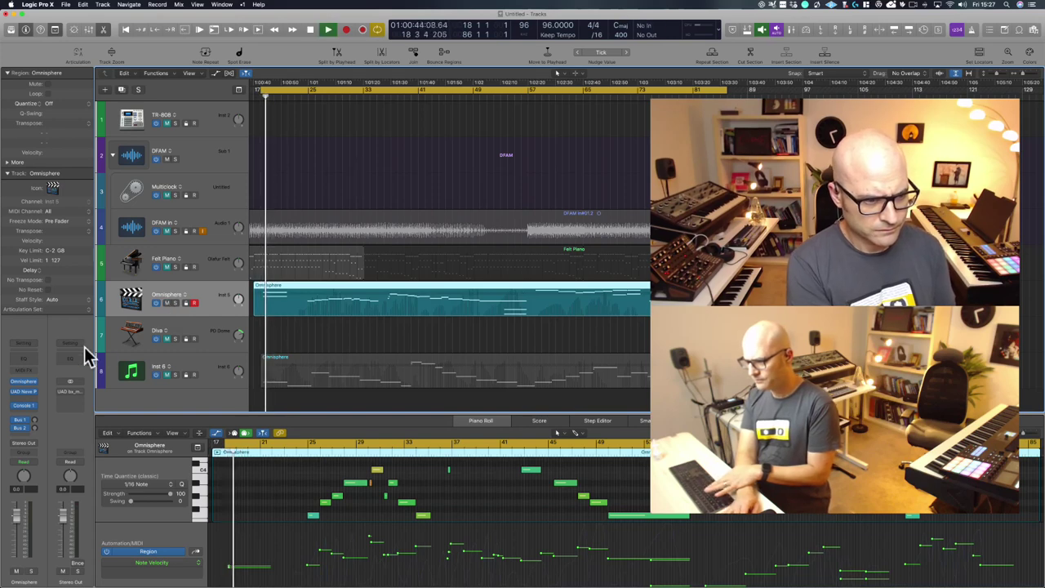
{"action": "key", "text": "space"}
Step: Check the Omnisphere patch, and remove the Omnisphere plug-in from its track's instrument slot
{"action": "left_click", "coordinate": [25, 383]}
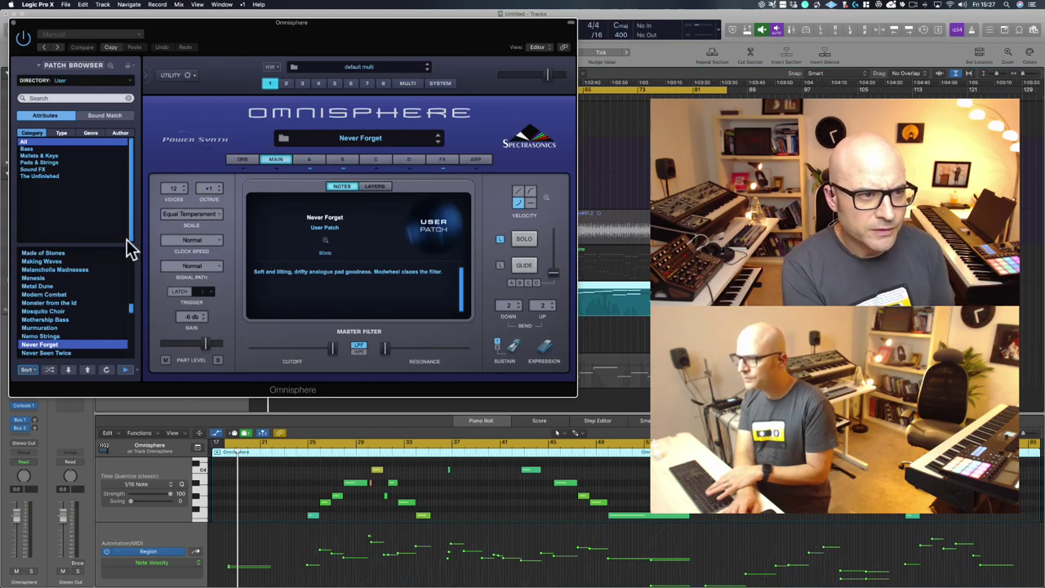
{"action": "left_click", "coordinate": [15, 24]}
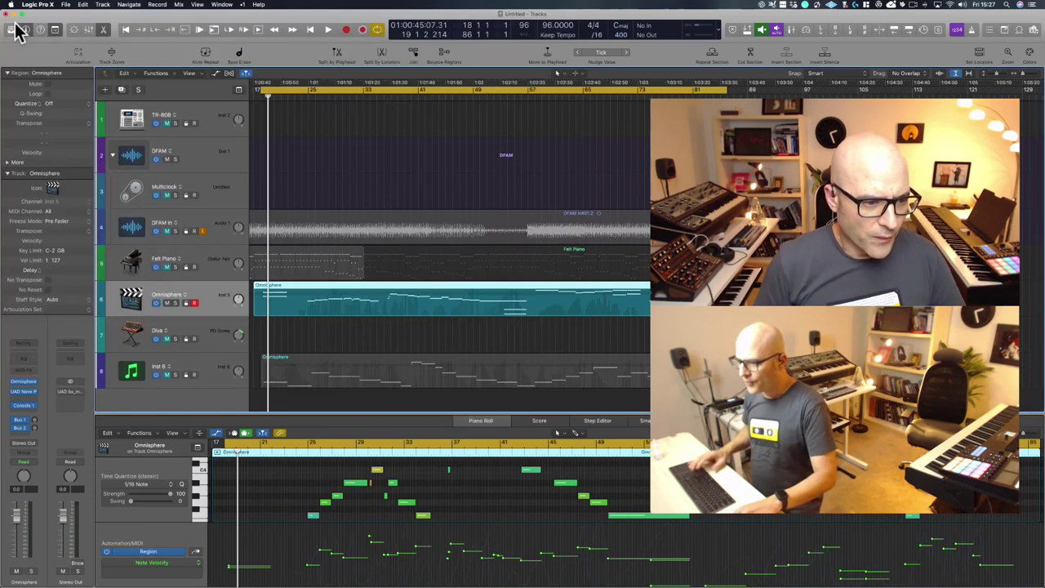
{"action": "left_click", "coordinate": [31, 381]}
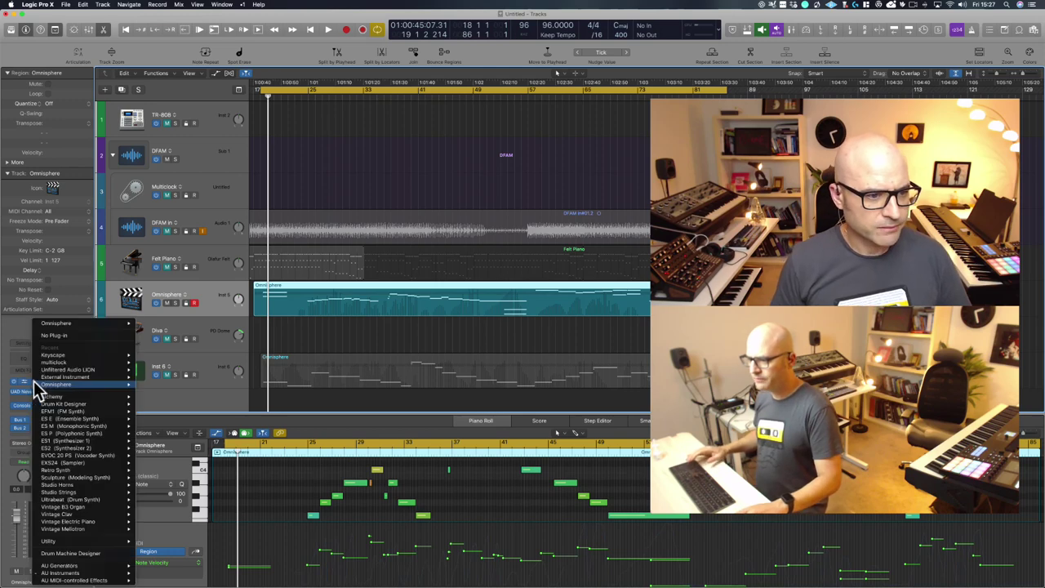
{"action": "left_click", "coordinate": [59, 335]}
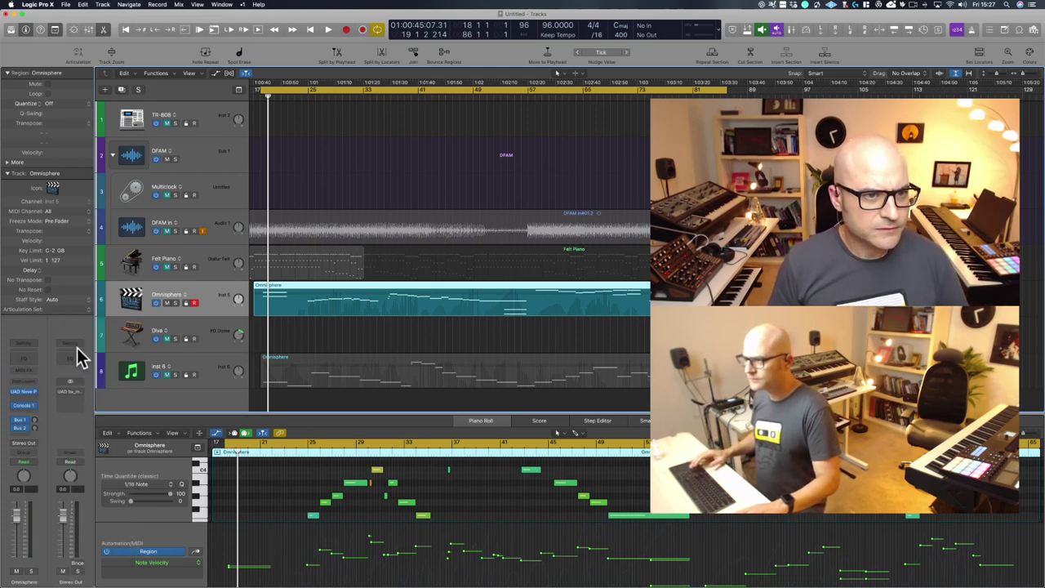
Step: Show track automation and examine the Omnisphere track's volume lane
{"action": "left_click", "coordinate": [214, 71]}
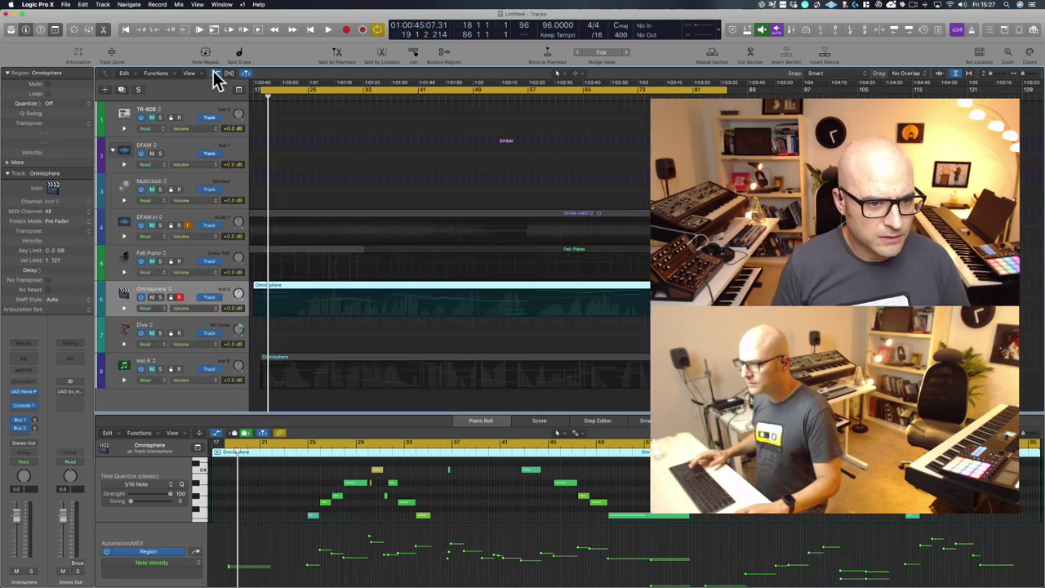
{"action": "left_click", "coordinate": [205, 308]}
{"action": "left_click", "coordinate": [204, 310]}
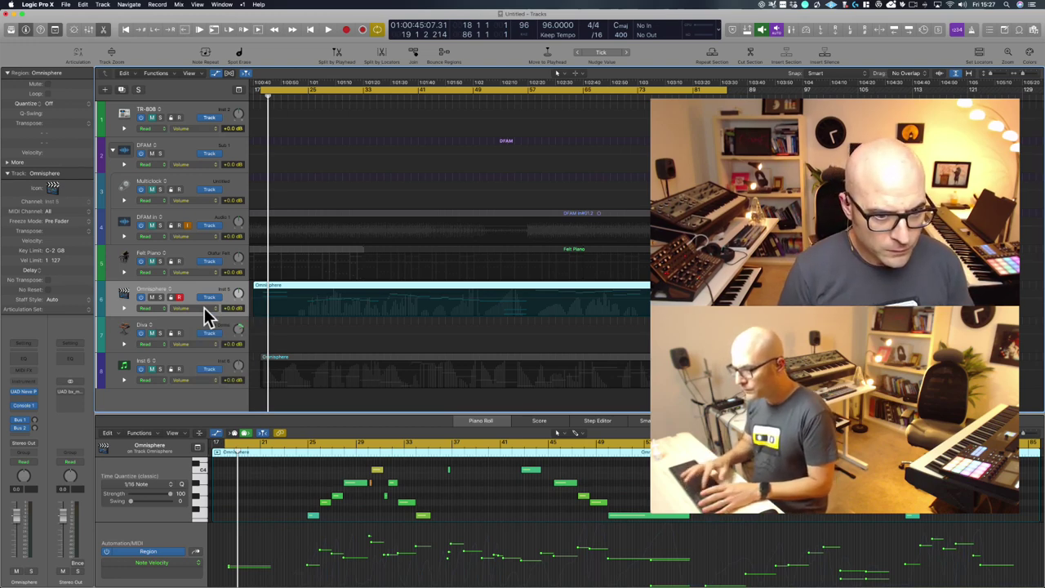
Step: Load a new stereo instance of Omnisphere on the Omnisphere track
{"action": "left_click", "coordinate": [32, 383]}
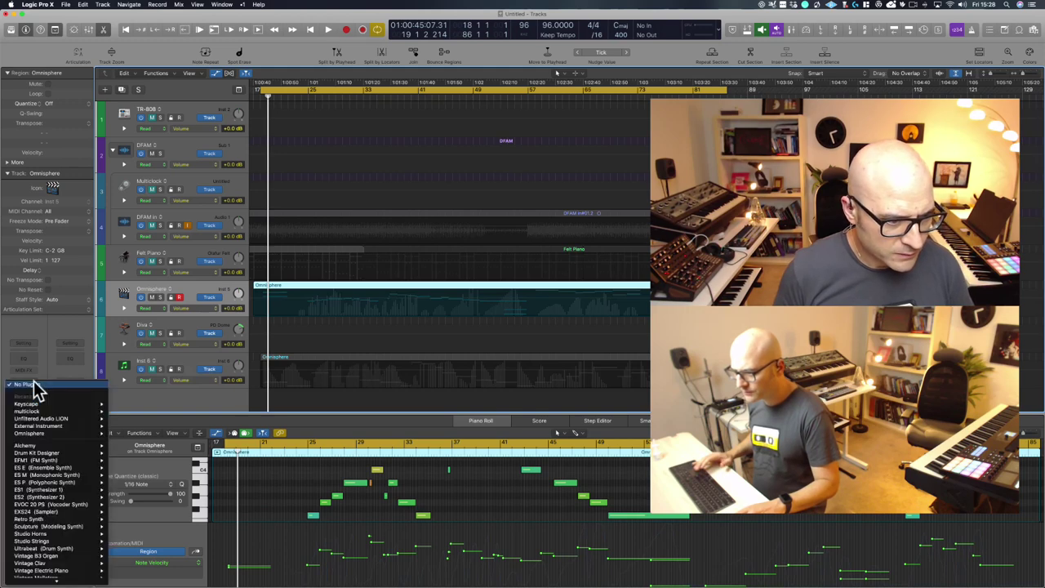
{"action": "mouse_move", "coordinate": [38, 431]}
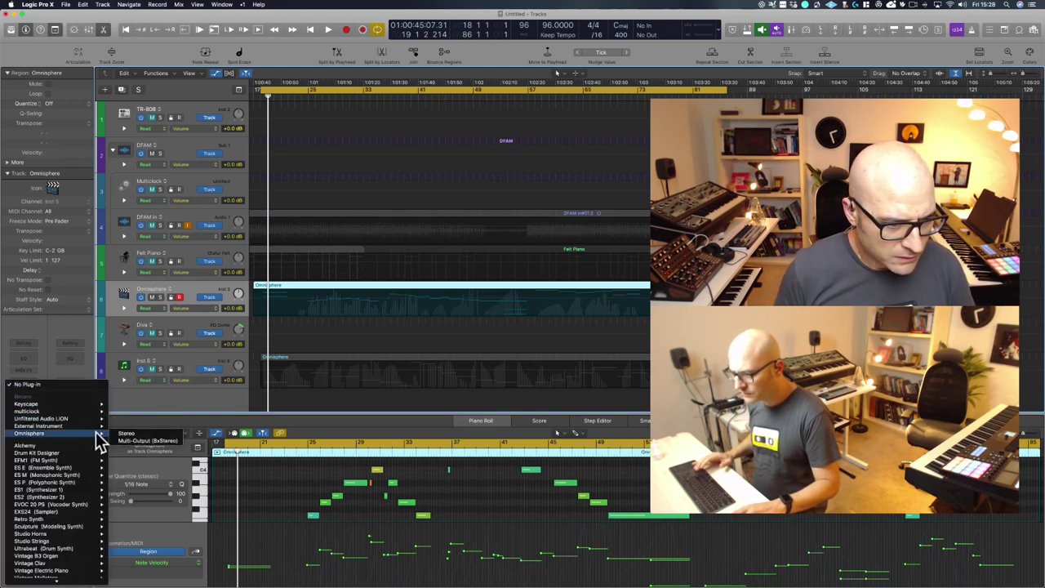
{"action": "left_click", "coordinate": [134, 434]}
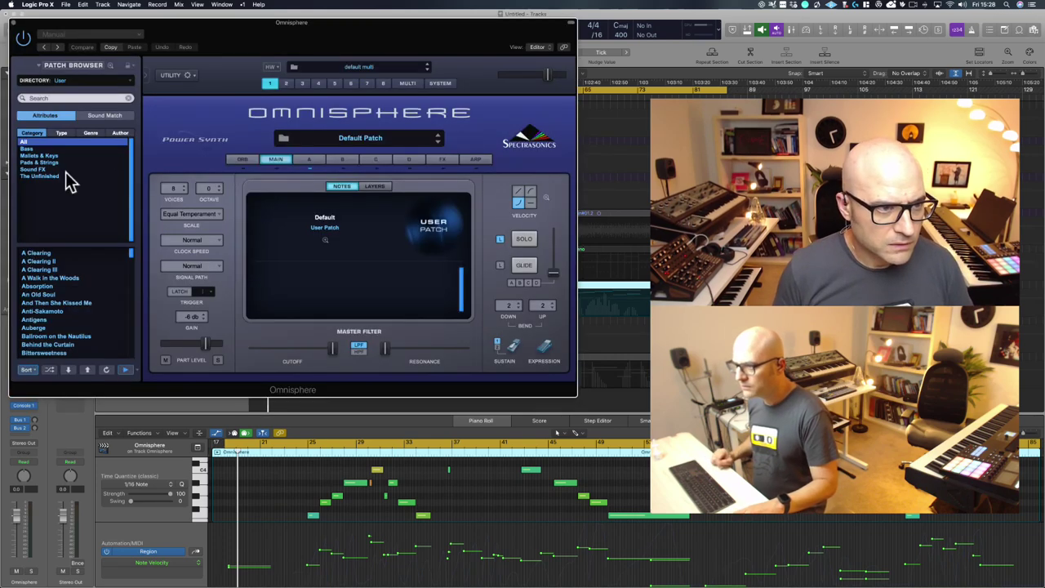
Step: Open Omnisphere's full patch browser and look through The Unfinished category of the User directory and the available sound directories
{"action": "scroll", "coordinate": [66, 318], "scroll_direction": "down", "scroll_amount": 3}
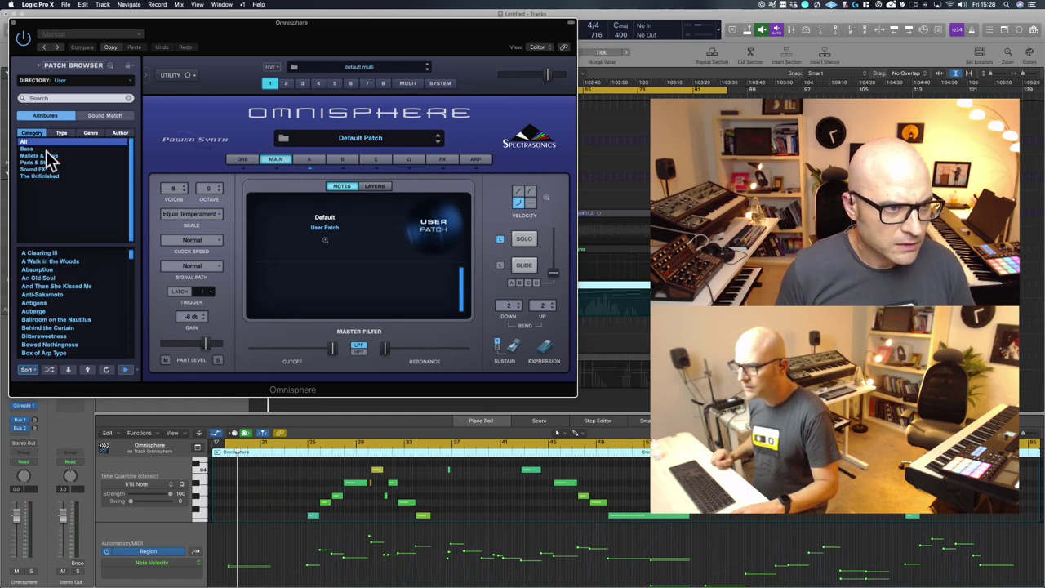
{"action": "left_click", "coordinate": [371, 140]}
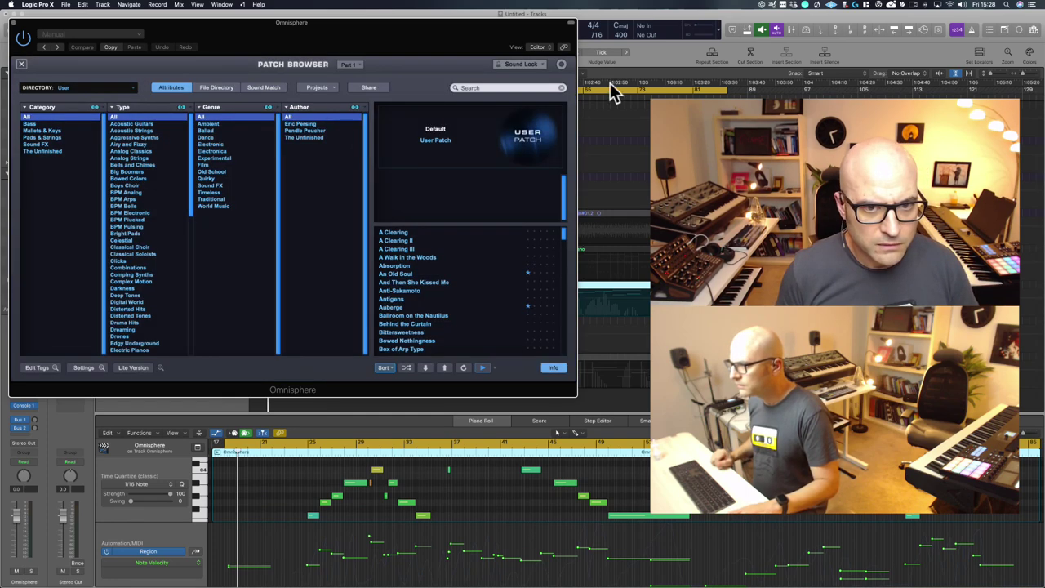
{"action": "left_click", "coordinate": [48, 151]}
{"action": "scroll", "coordinate": [455, 284], "scroll_direction": "down", "scroll_amount": 20}
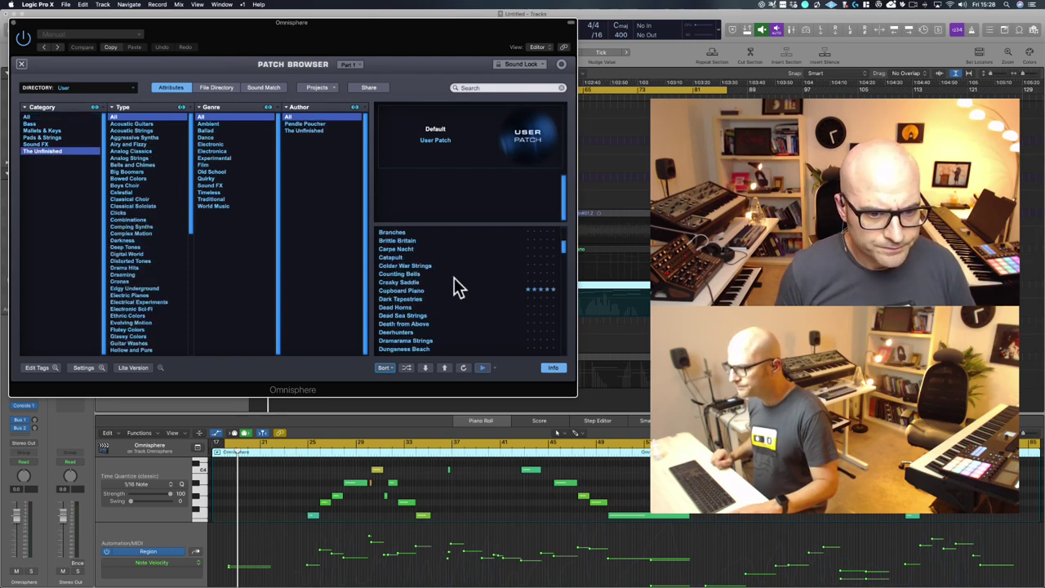
{"action": "scroll", "coordinate": [454, 286], "scroll_direction": "down", "scroll_amount": 20}
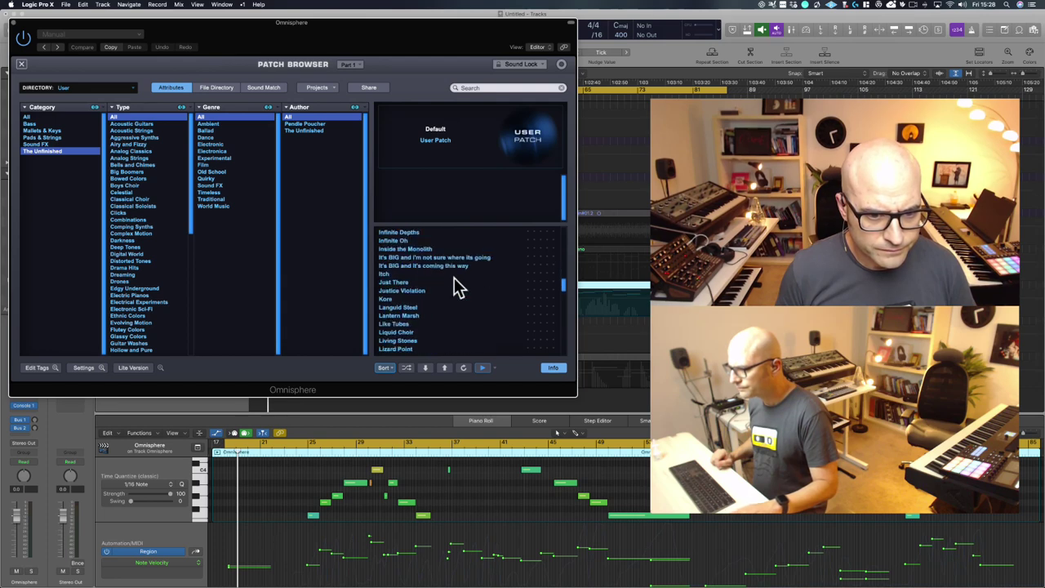
{"action": "scroll", "coordinate": [454, 278], "scroll_direction": "up", "scroll_amount": 3}
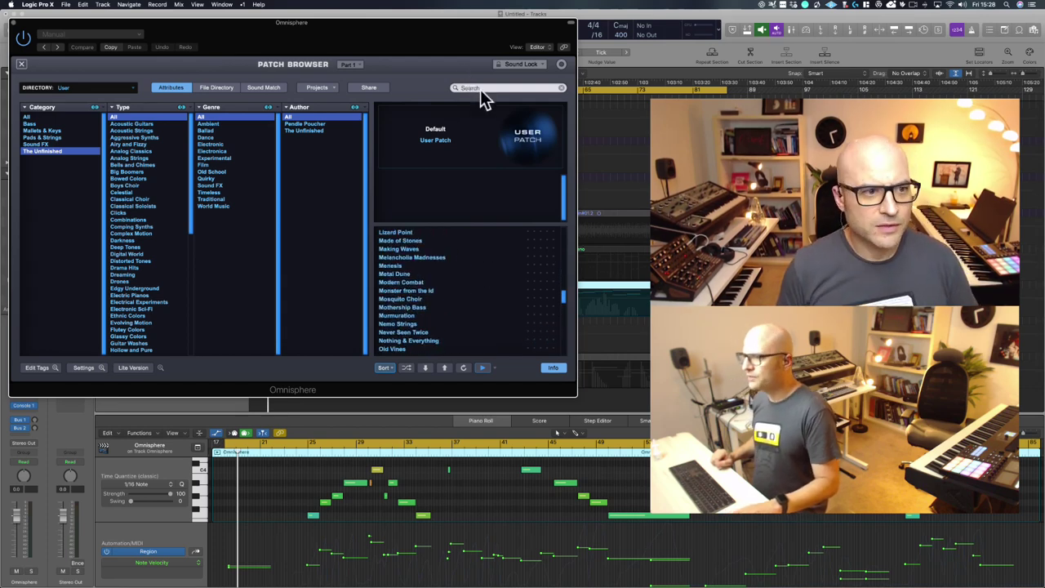
{"action": "left_click", "coordinate": [92, 91]}
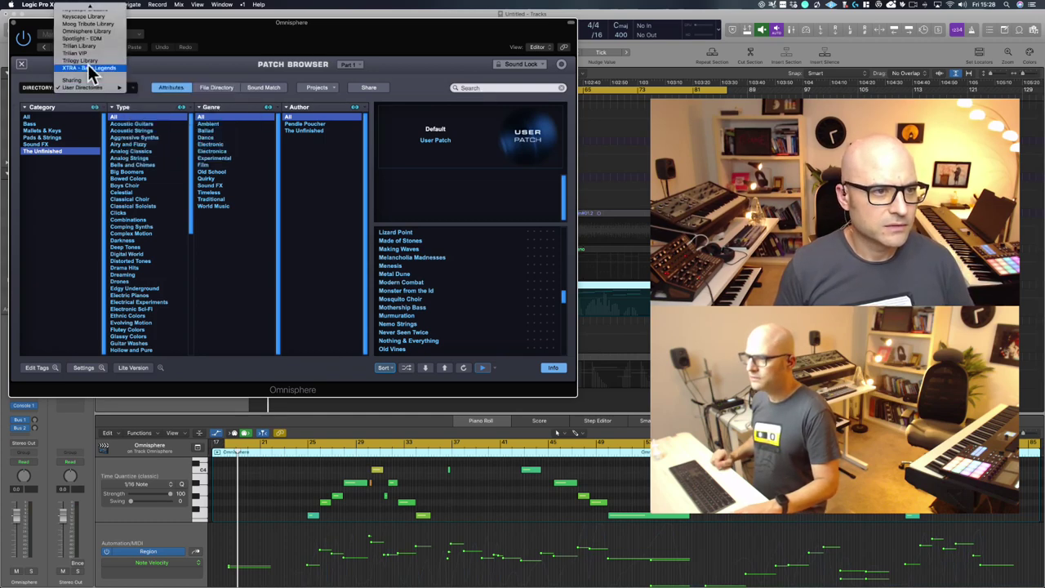
{"action": "scroll", "coordinate": [87, 6], "scroll_direction": "up", "scroll_amount": 3}
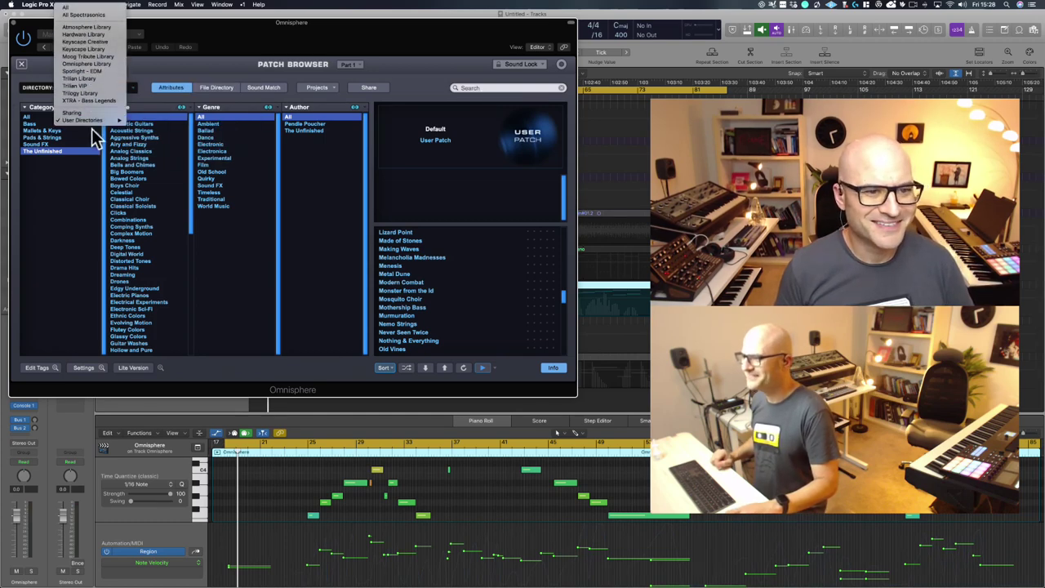
{"action": "left_click", "coordinate": [264, 61]}
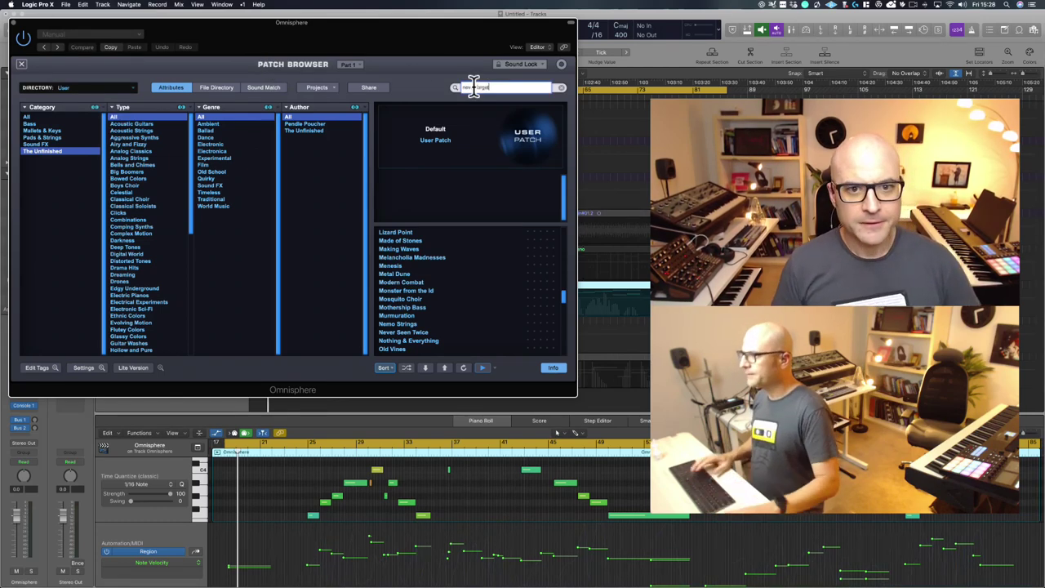
Step: Search all user categories for "never forget", load the Never Forget patch, and close the Omnisphere window
{"action": "key", "text": "Return"}
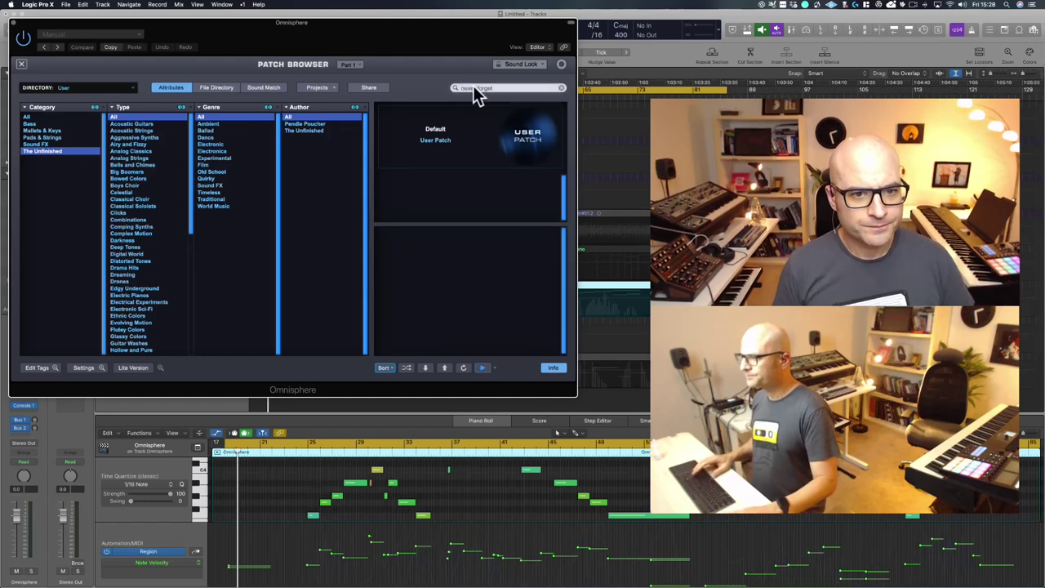
{"action": "left_click", "coordinate": [30, 117]}
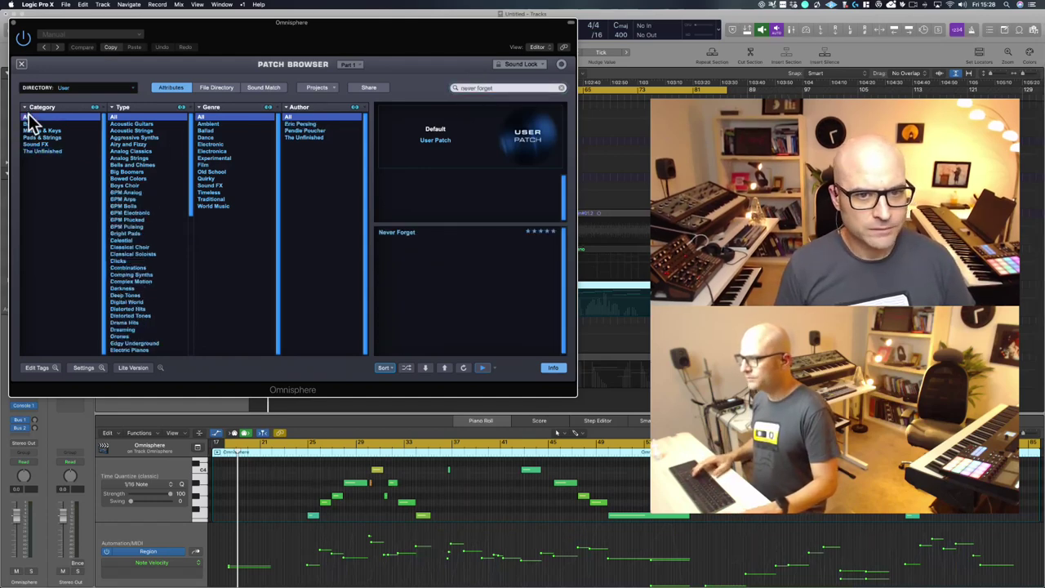
{"action": "left_click", "coordinate": [392, 230]}
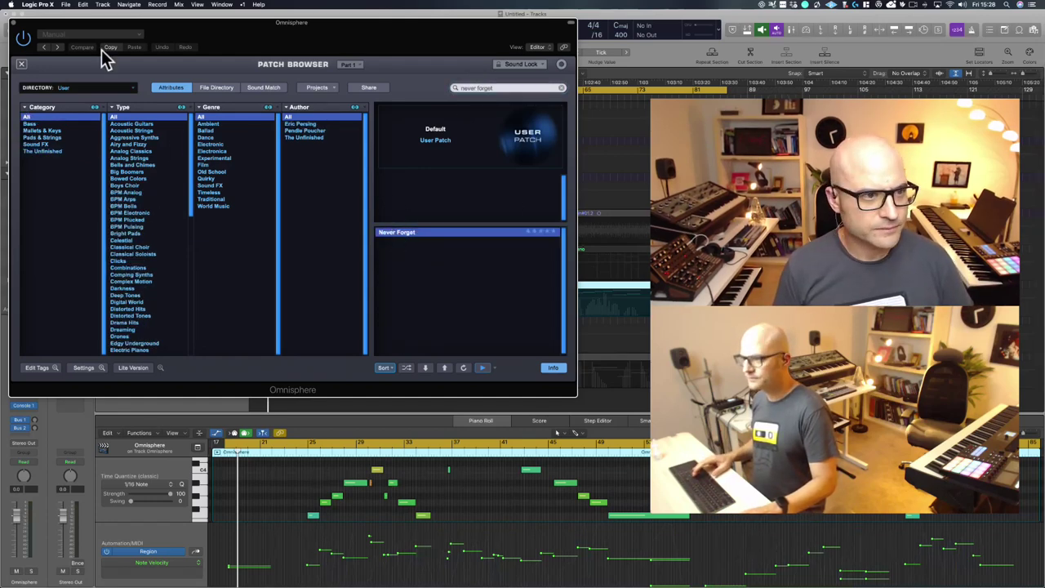
{"action": "left_click", "coordinate": [21, 63]}
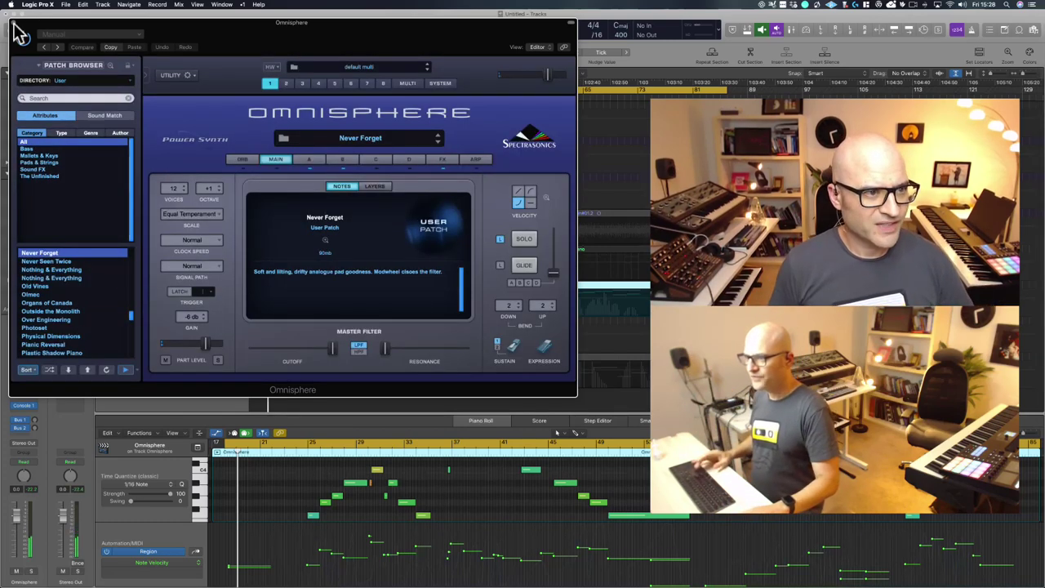
{"action": "left_click", "coordinate": [14, 26]}
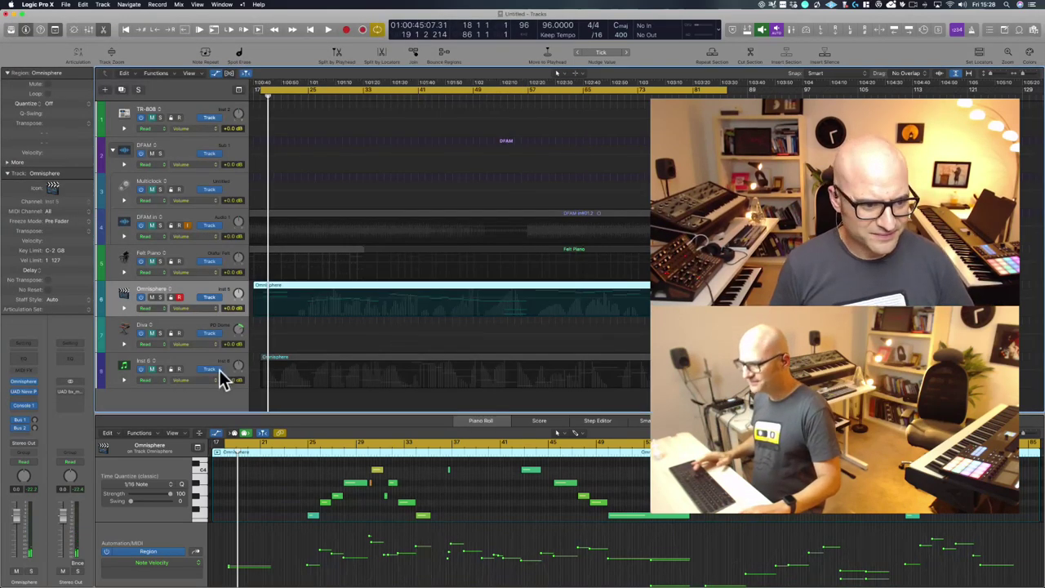
Step: Move the region on the Inst 6 track up to the Diva track and play the Omnisphere part from about bar 18
{"action": "left_click_drag", "start_coordinate": [350, 359], "coordinate": [350, 323]}
{"action": "key", "text": "space"}
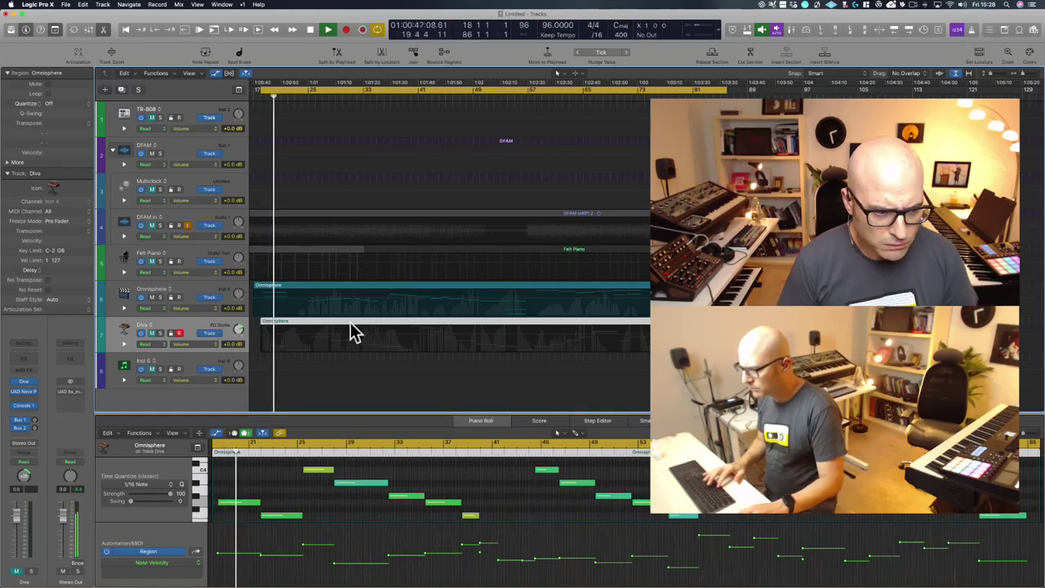
{"action": "left_click", "coordinate": [195, 288]}
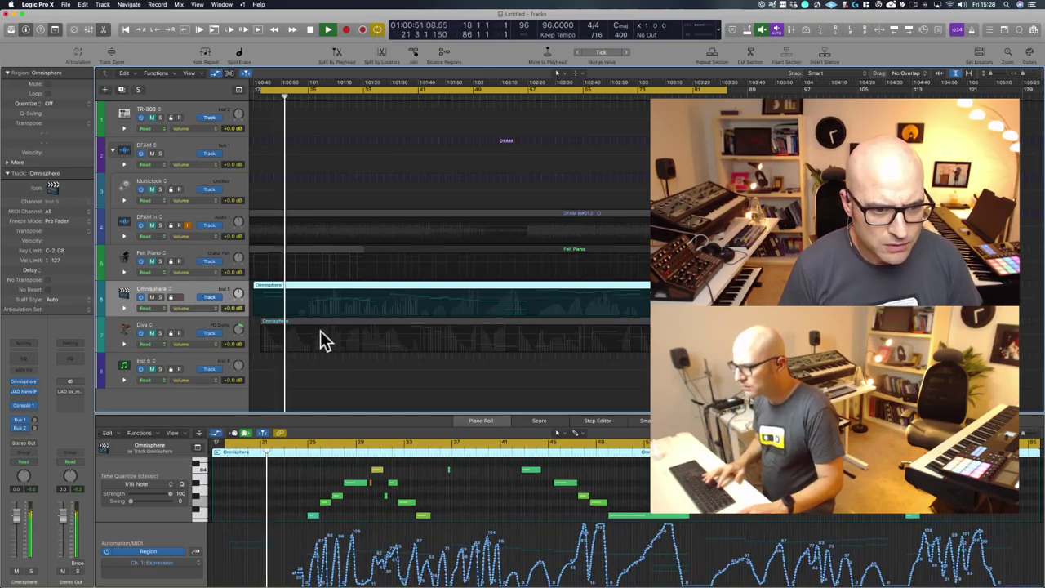
{"action": "key", "text": "space"}
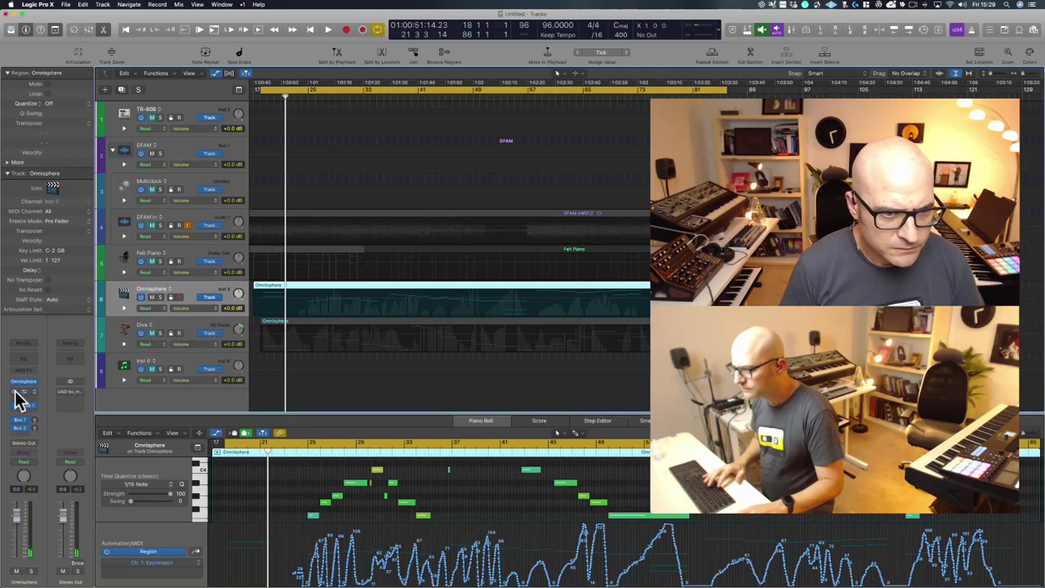
Step: Audition the Omnisphere track from about bar 25
{"action": "left_click", "coordinate": [309, 96]}
{"action": "key", "text": "space"}
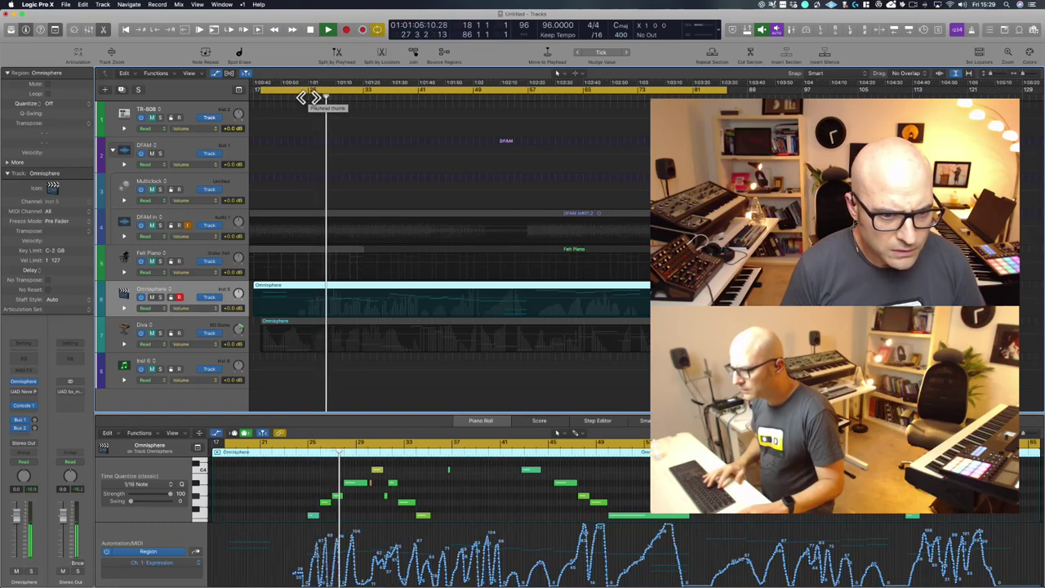
{"action": "key", "text": "space"}
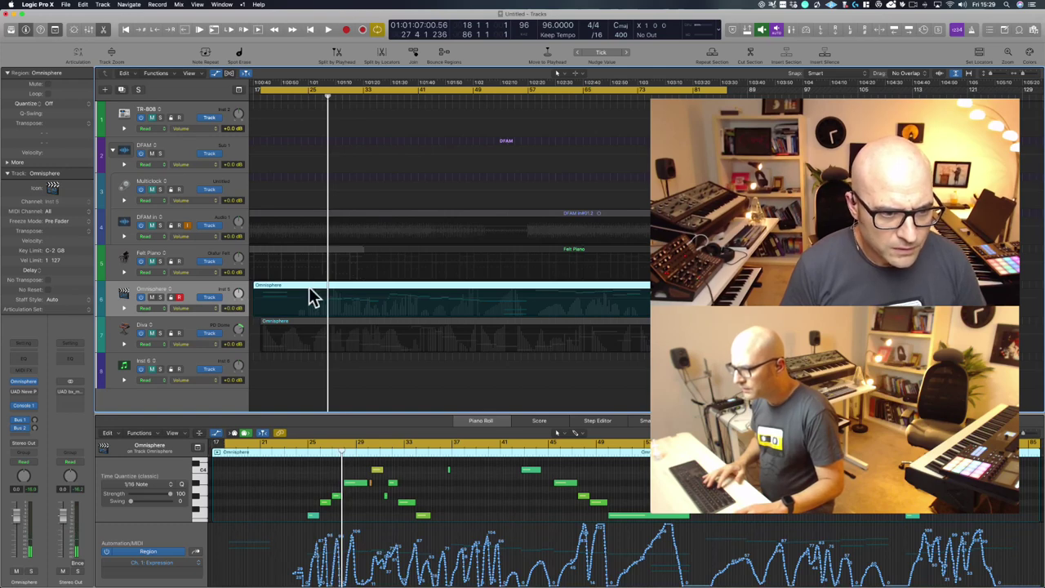
Step: Move the Omnisphere track's region down to the Inst 6 track and the Diva track's region up to the Omnisphere track
{"action": "left_click_drag", "start_coordinate": [311, 291], "coordinate": [322, 362]}
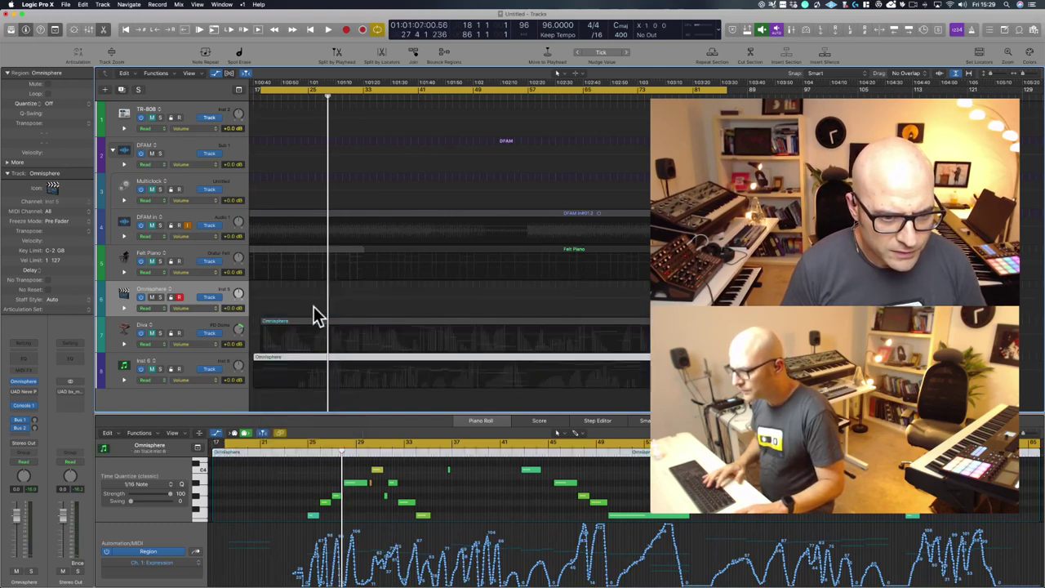
{"action": "left_click", "coordinate": [316, 324]}
{"action": "left_click_drag", "start_coordinate": [317, 286], "coordinate": [315, 284]}
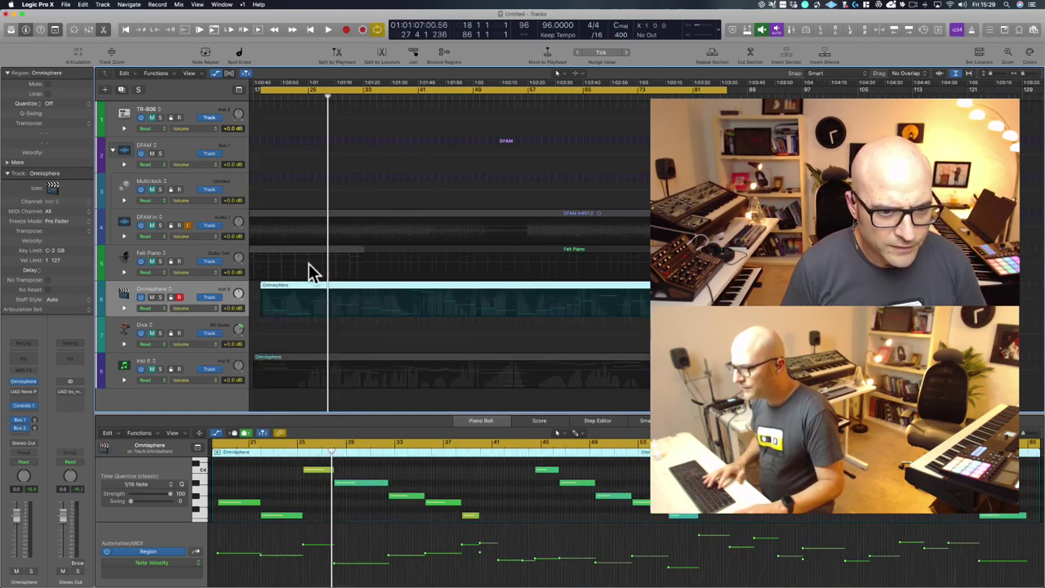
Step: Play the region placed on the Omnisphere track, display its Modulation data in the Piano Roll, and check the loaded Omnisphere patch
{"action": "left_click", "coordinate": [310, 98]}
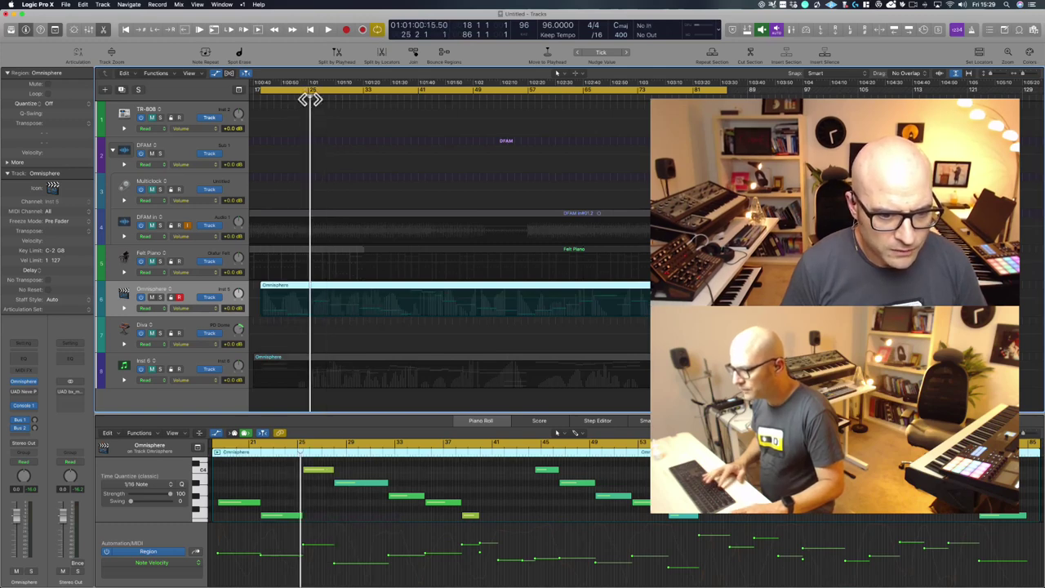
{"action": "key", "text": "Return"}
{"action": "key", "text": "space"}
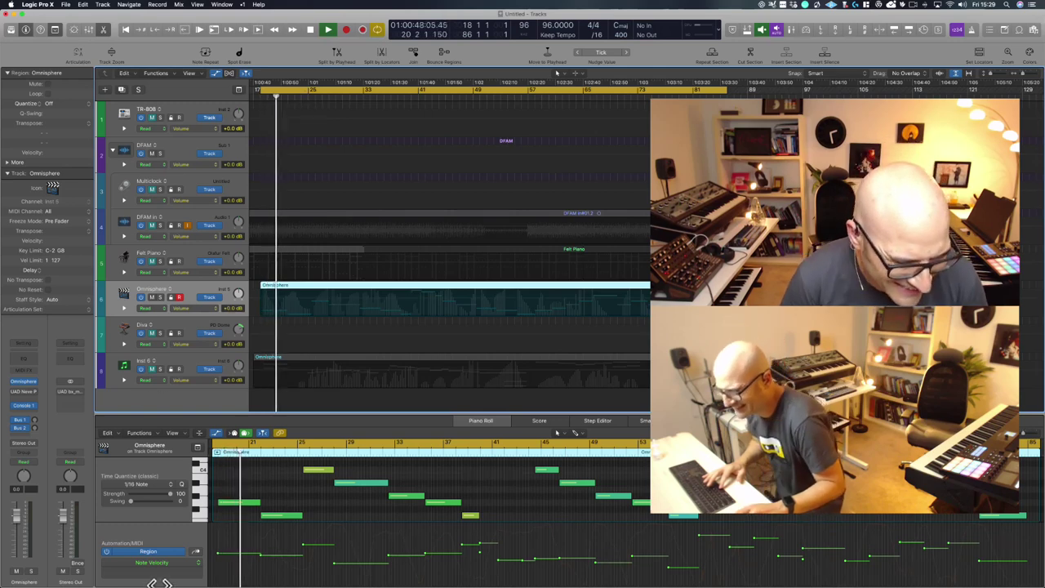
{"action": "left_click", "coordinate": [197, 553]}
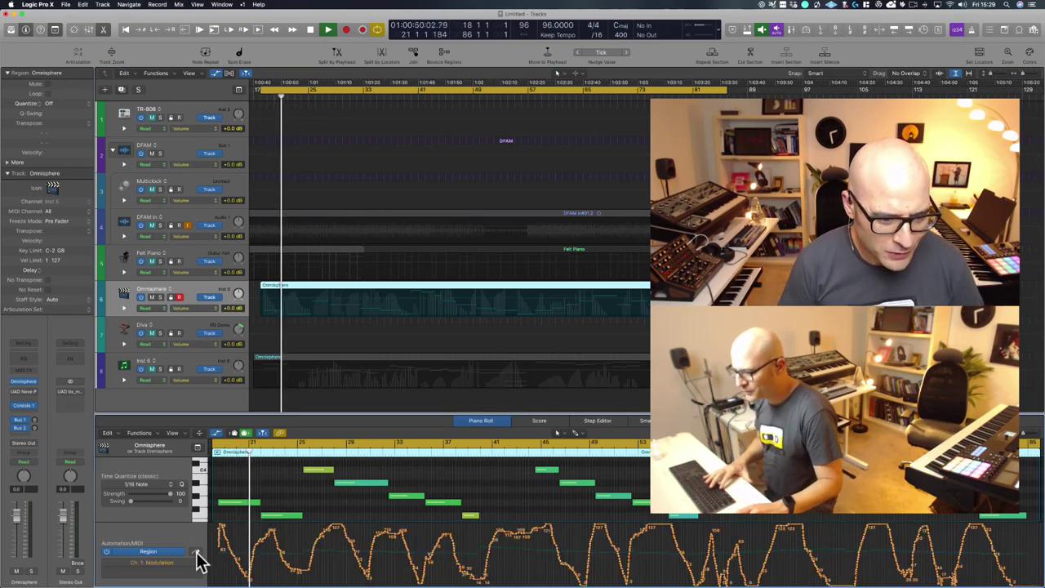
{"action": "left_click", "coordinate": [24, 383]}
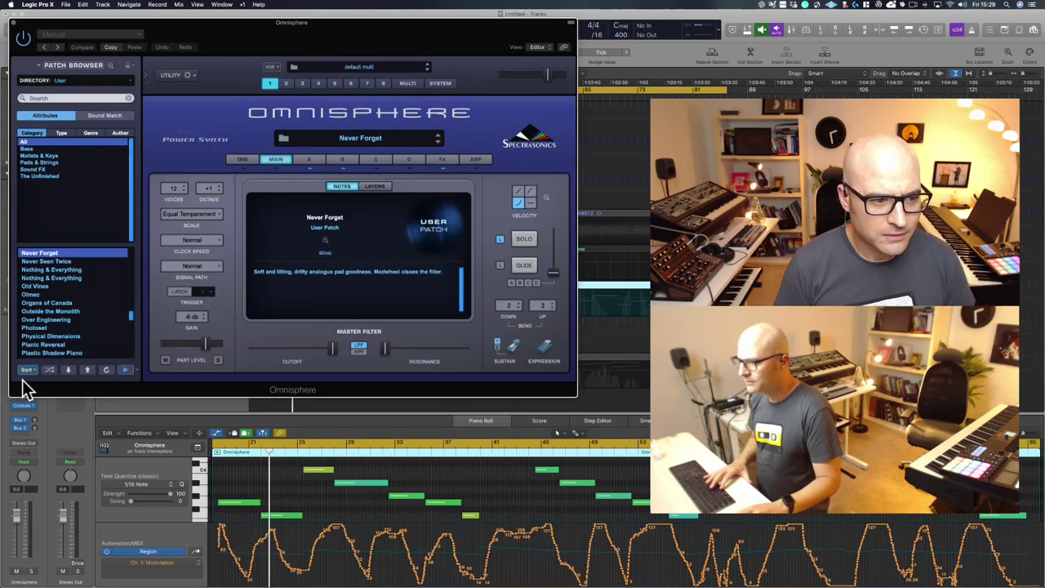
{"action": "left_click", "coordinate": [14, 23]}
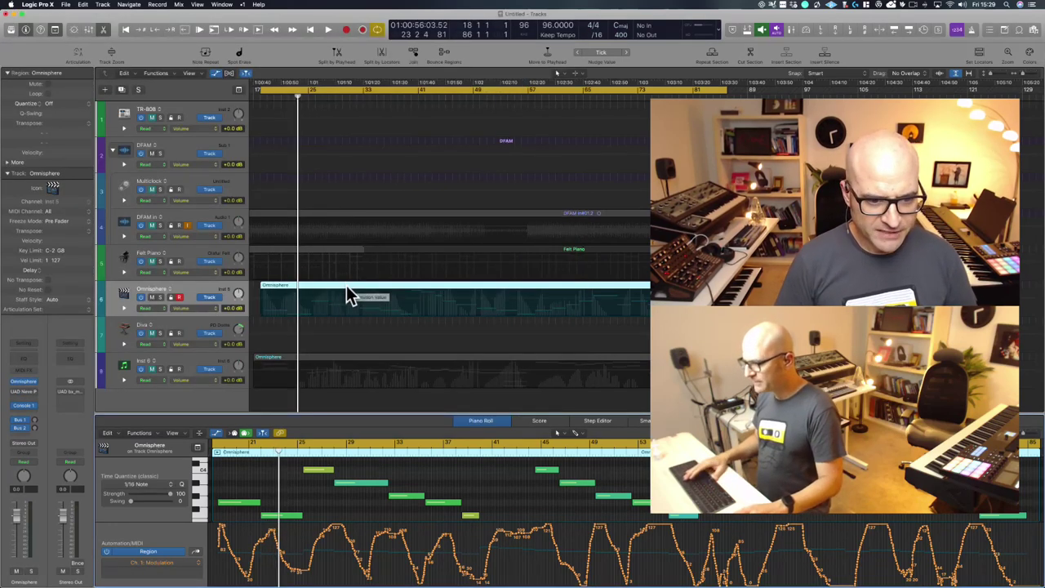
Step: Move the Inst 6 region up to the Diva track and unmute the muted tracks
{"action": "left_click_drag", "start_coordinate": [350, 362], "coordinate": [351, 332]}
{"action": "left_click", "coordinate": [152, 338]}
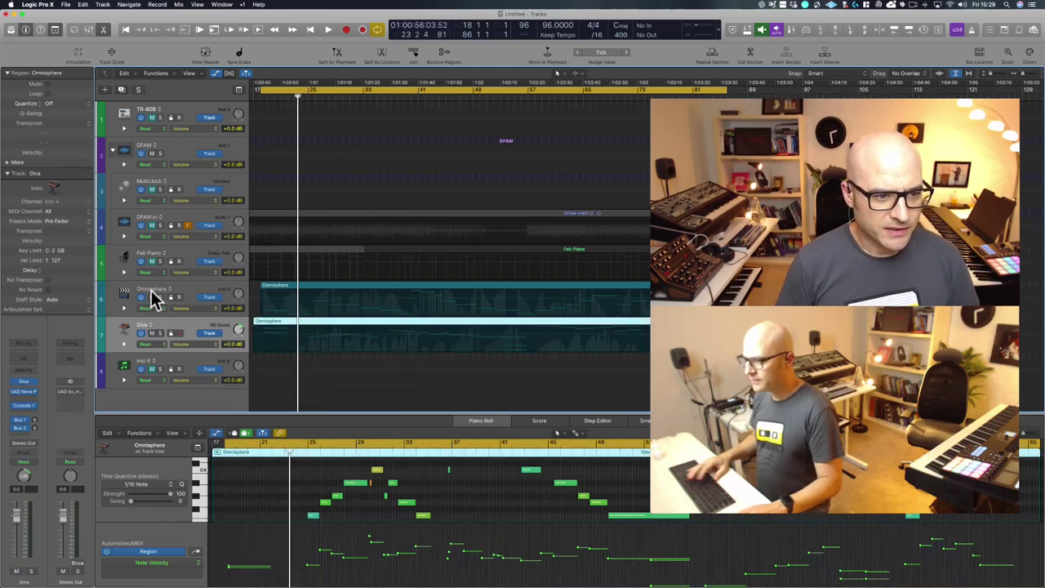
{"action": "left_click", "coordinate": [154, 256]}
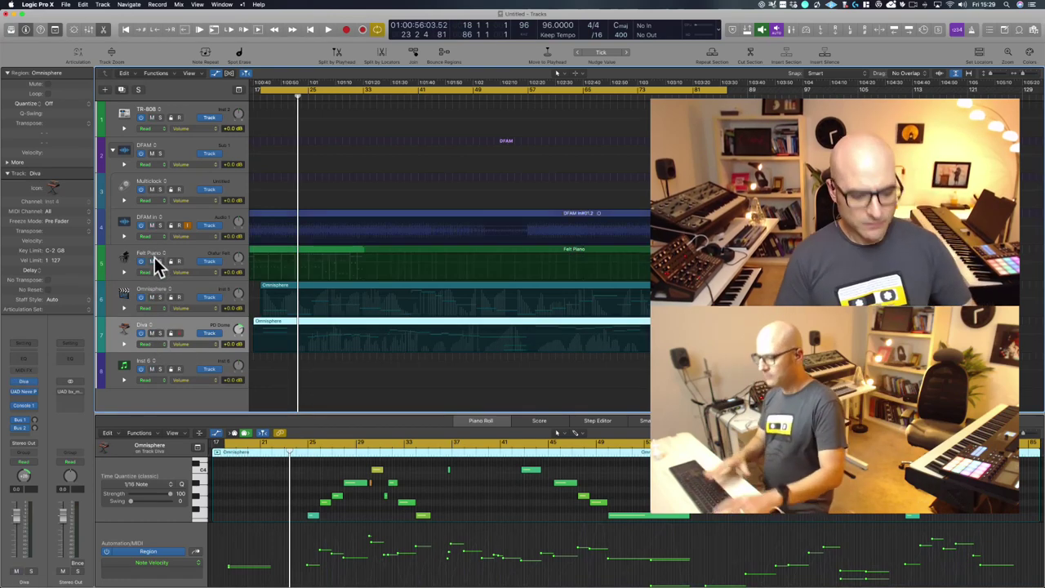
Step: Close the Piano Roll, enlarge the tracks to show the arrangement from bar 1, and mute the Omnisphere track
{"action": "key", "text": "e"}
{"action": "key", "text": "z"}
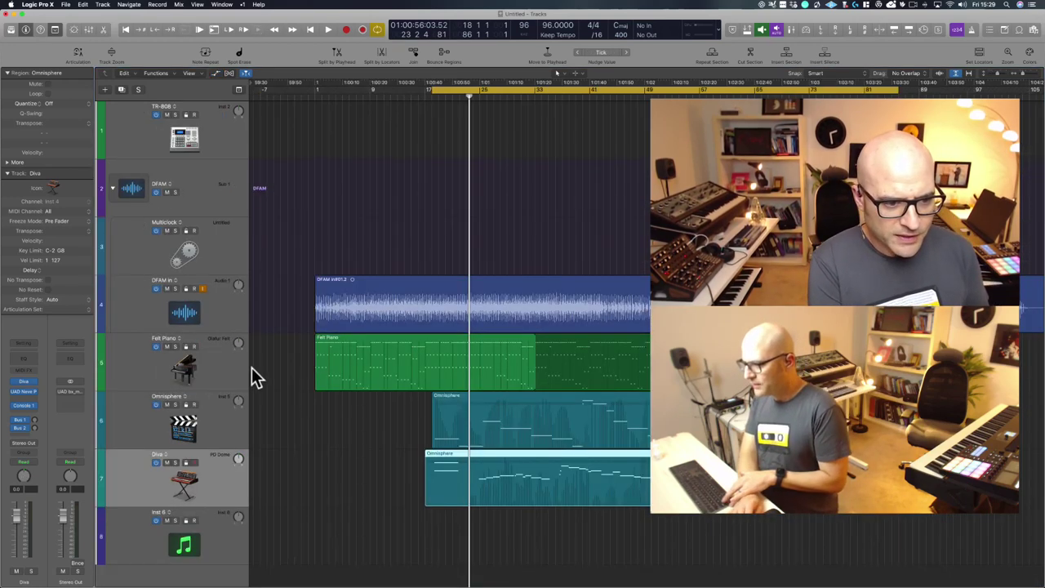
{"action": "left_click", "coordinate": [166, 404]}
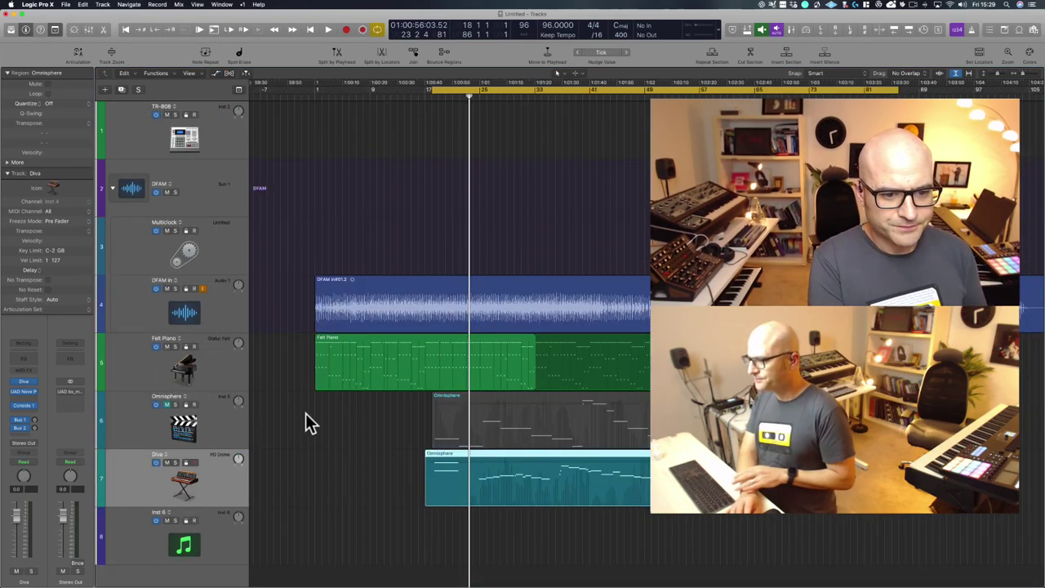
Step: Review the DFAM, Felt Piano and Diva regions by selecting each of them in the arrangement
{"action": "left_click", "coordinate": [319, 386]}
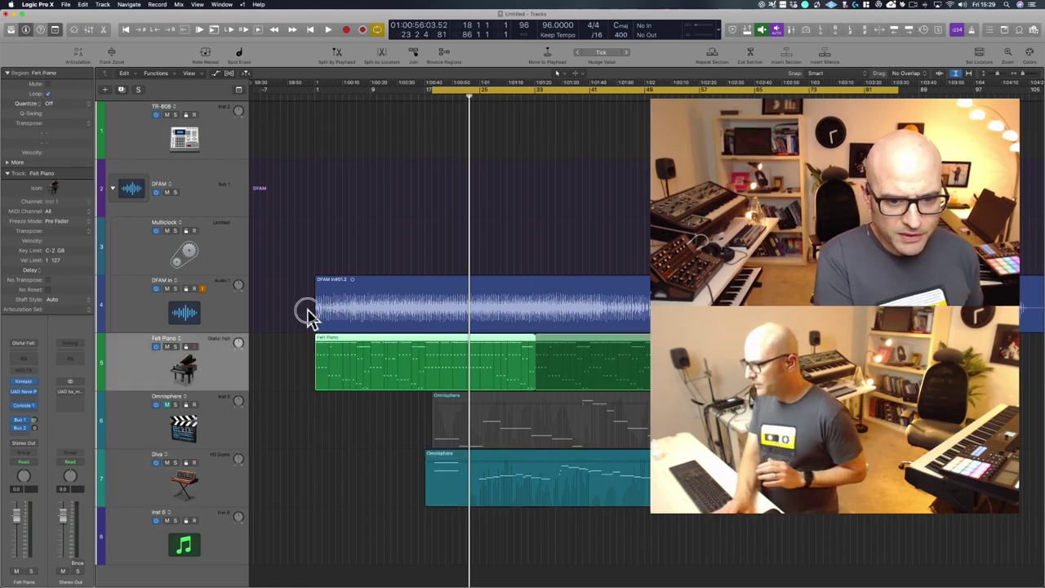
{"action": "left_click_drag", "start_coordinate": [303, 310], "coordinate": [365, 353]}
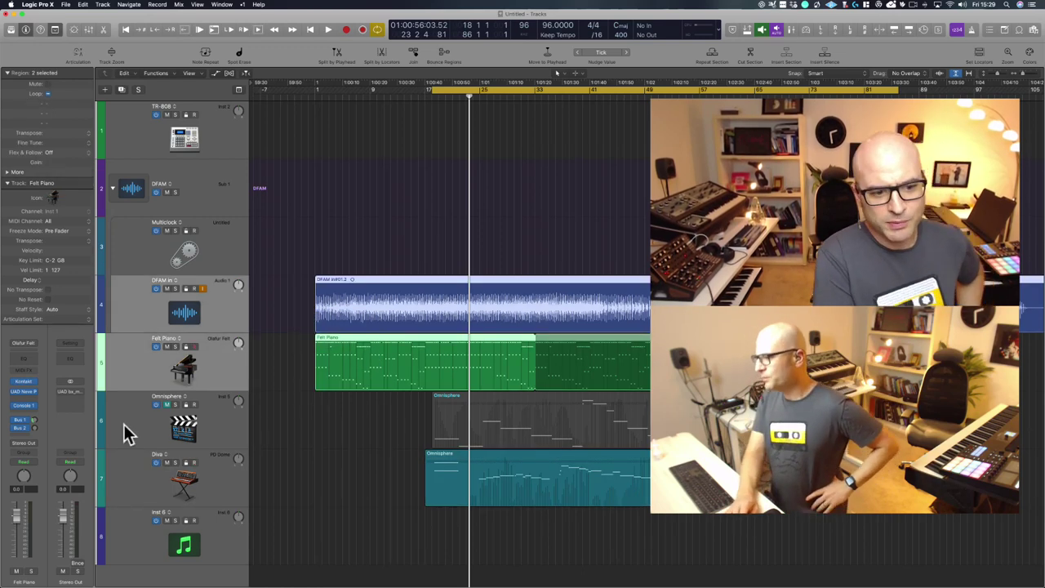
{"action": "left_click", "coordinate": [225, 481]}
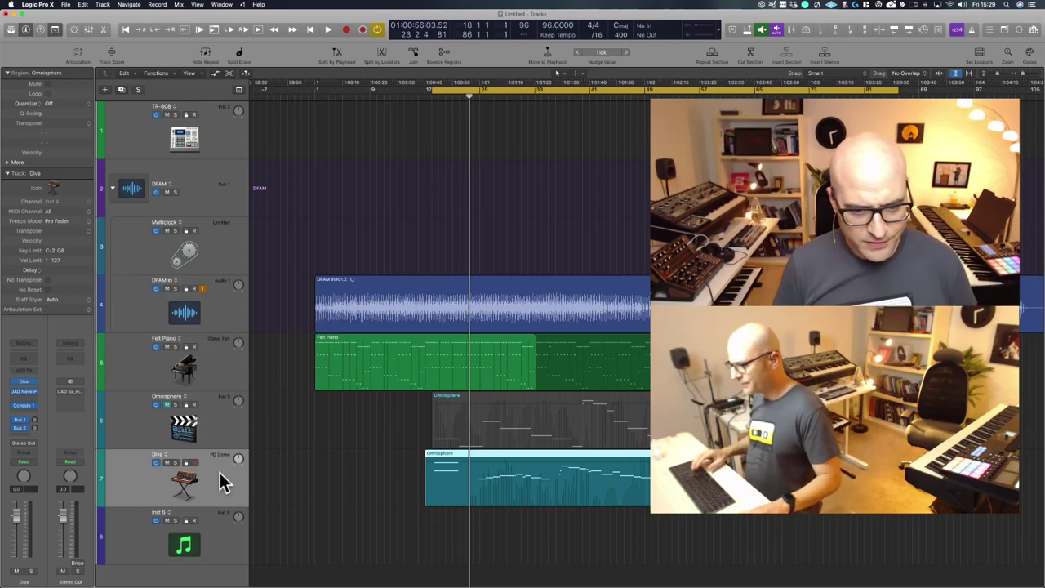
{"action": "scroll", "coordinate": [600, 485], "scroll_direction": "right", "scroll_amount": 3}
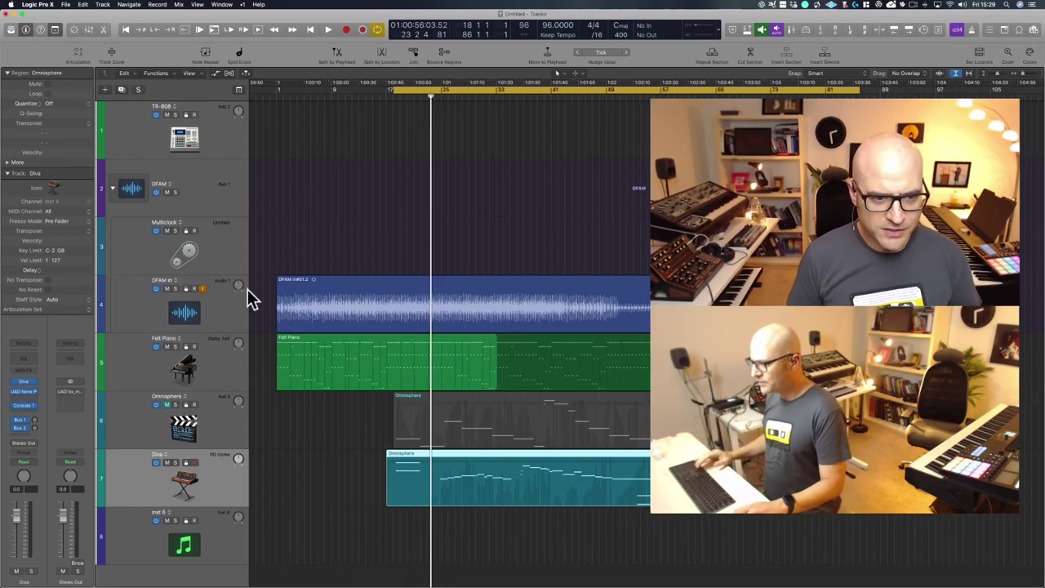
{"action": "left_click", "coordinate": [289, 270]}
{"action": "left_click", "coordinate": [399, 347]}
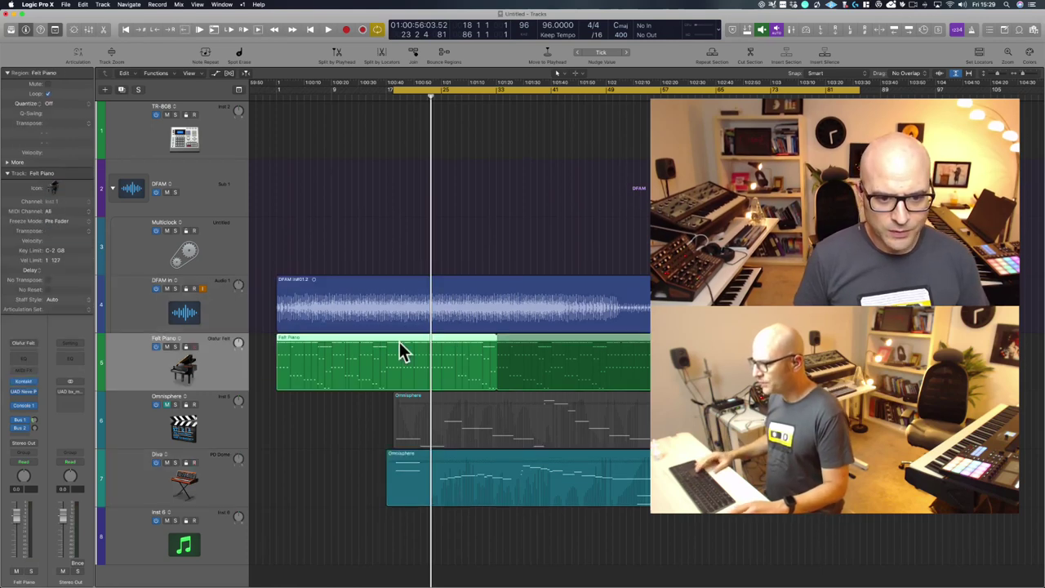
{"action": "left_click", "coordinate": [333, 288]}
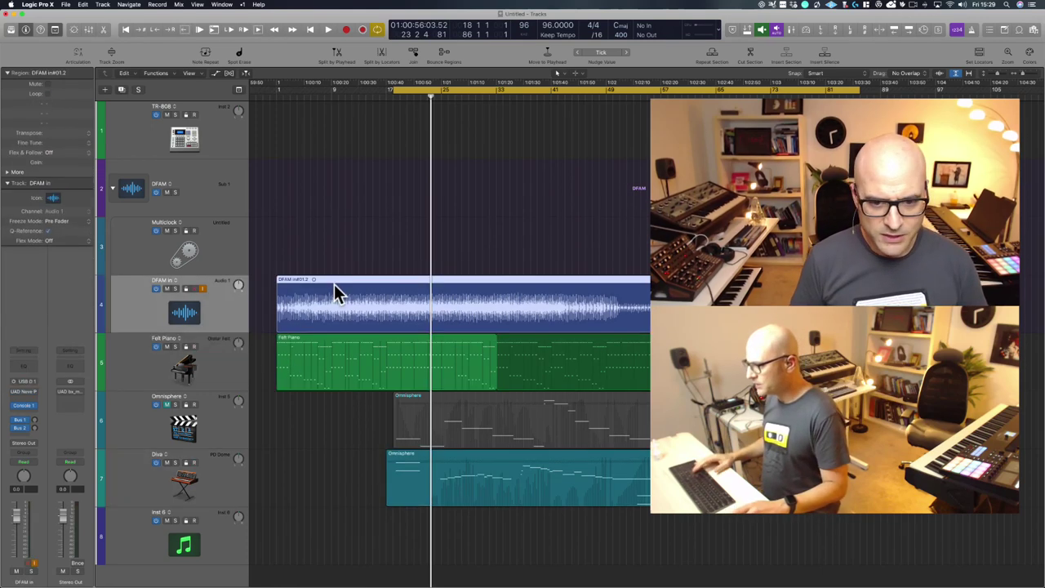
{"action": "left_click", "coordinate": [465, 474]}
Step: Set the cycle range to bars 25 to 81 and briefly play it
{"action": "scroll", "coordinate": [464, 472], "scroll_direction": "right", "scroll_amount": 5}
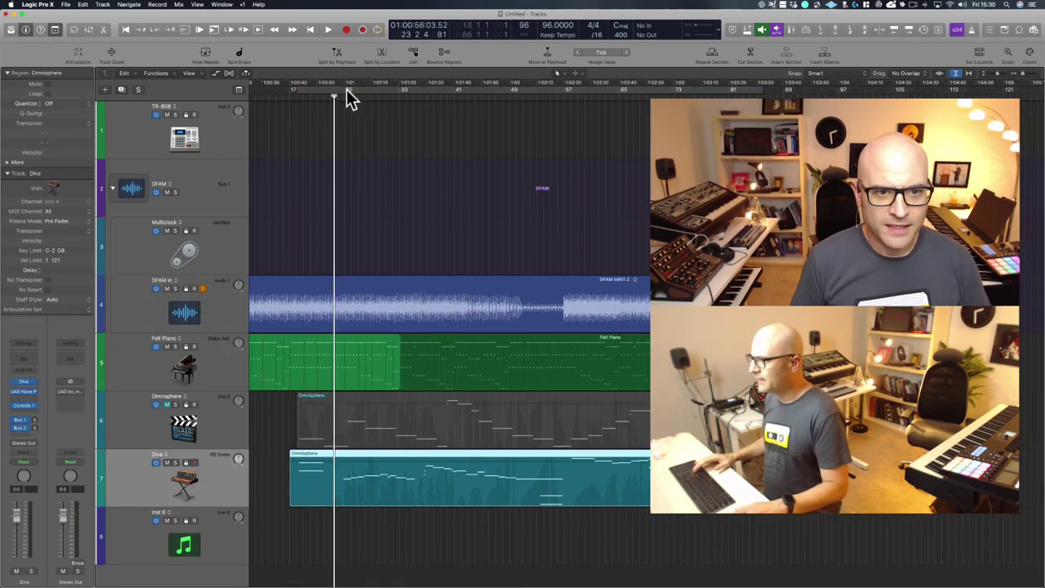
{"action": "left_click_drag", "start_coordinate": [350, 91], "coordinate": [412, 92]}
{"action": "left_click_drag", "start_coordinate": [542, 92], "coordinate": [728, 91]}
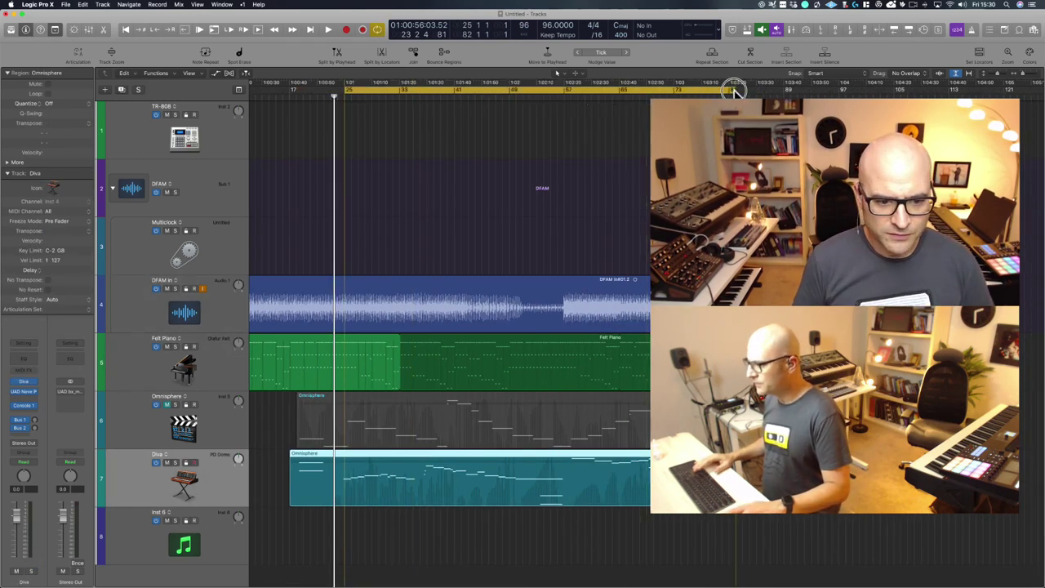
{"action": "key", "text": "space"}
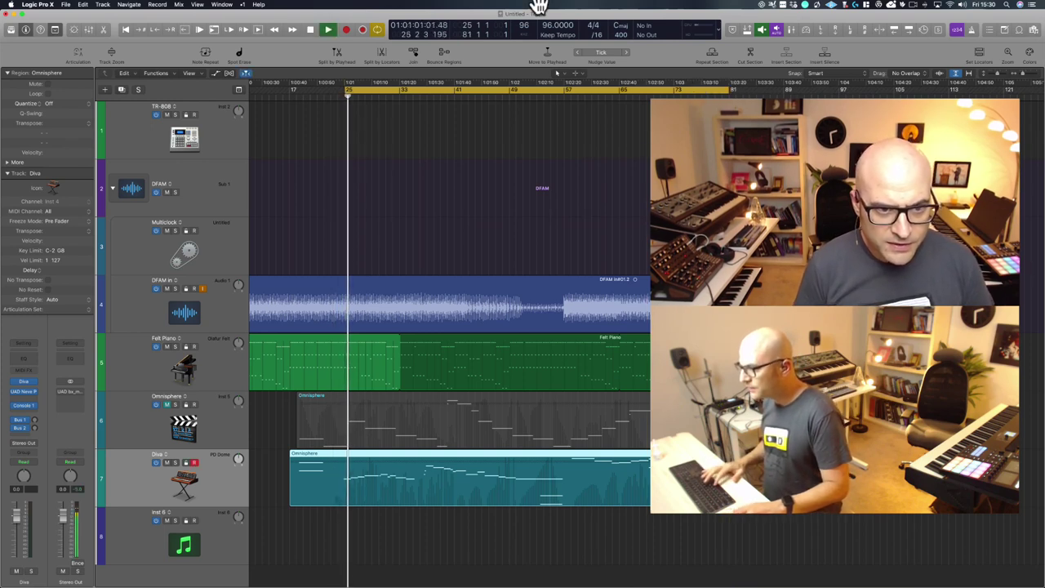
{"action": "key", "text": "space"}
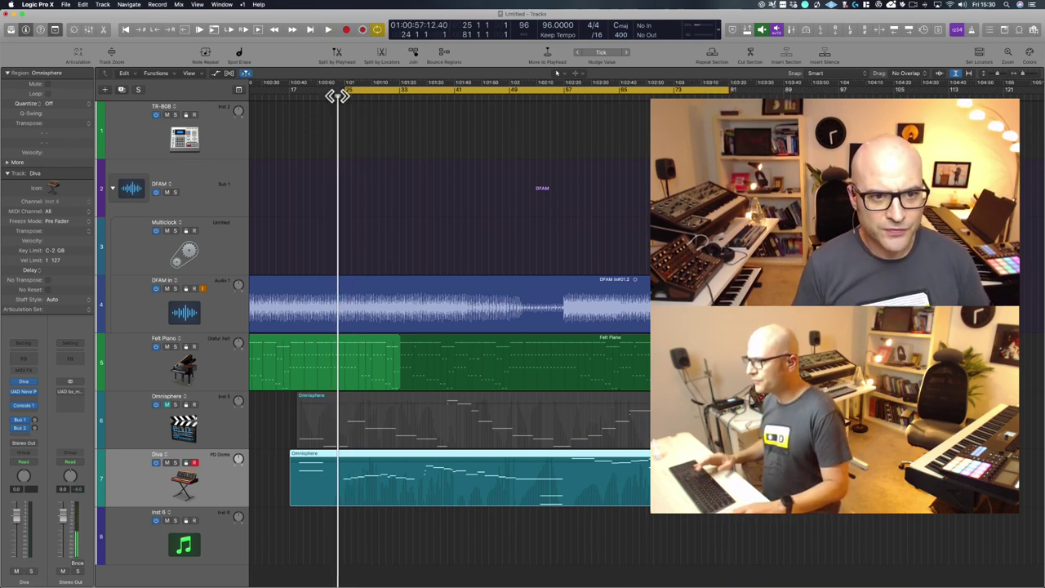
Step: Play the arrangement from a cycle range shifted to bars 24 to 80, and unmute and select the Omnisphere track
{"action": "left_click_drag", "start_coordinate": [357, 91], "coordinate": [349, 91]}
{"action": "key", "text": "space"}
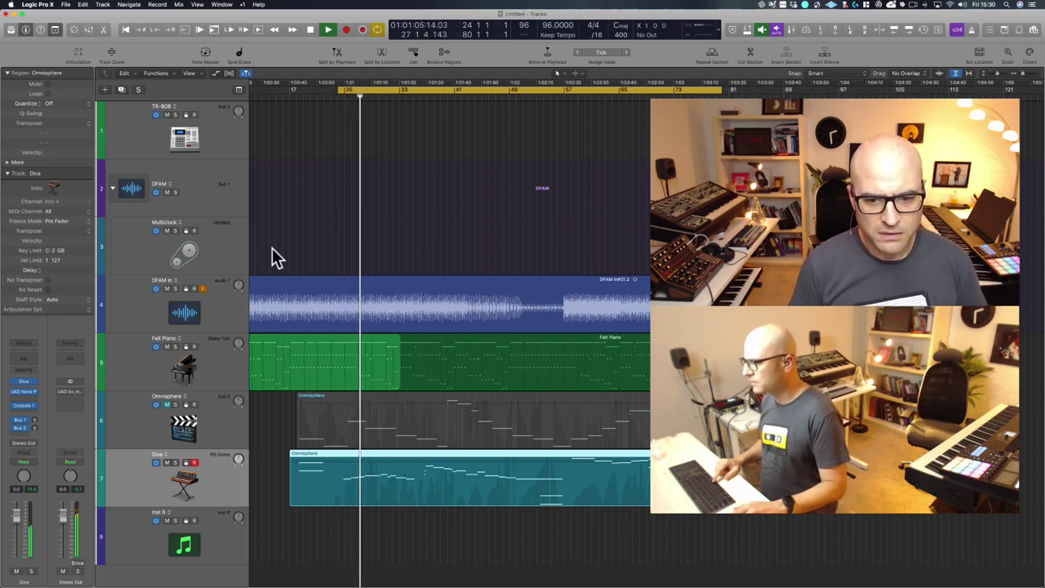
{"action": "left_click", "coordinate": [166, 405]}
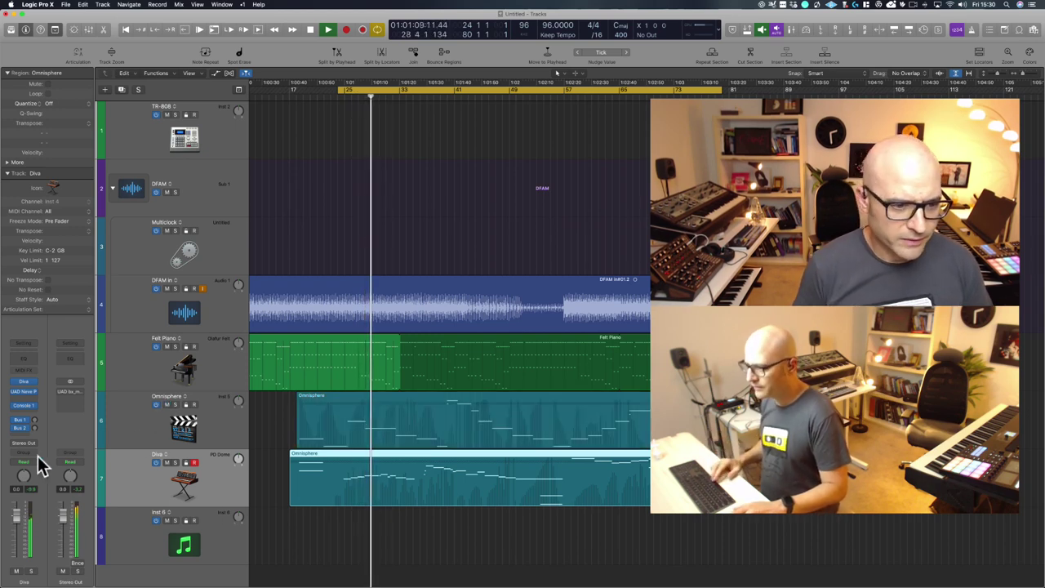
{"action": "left_click", "coordinate": [218, 419]}
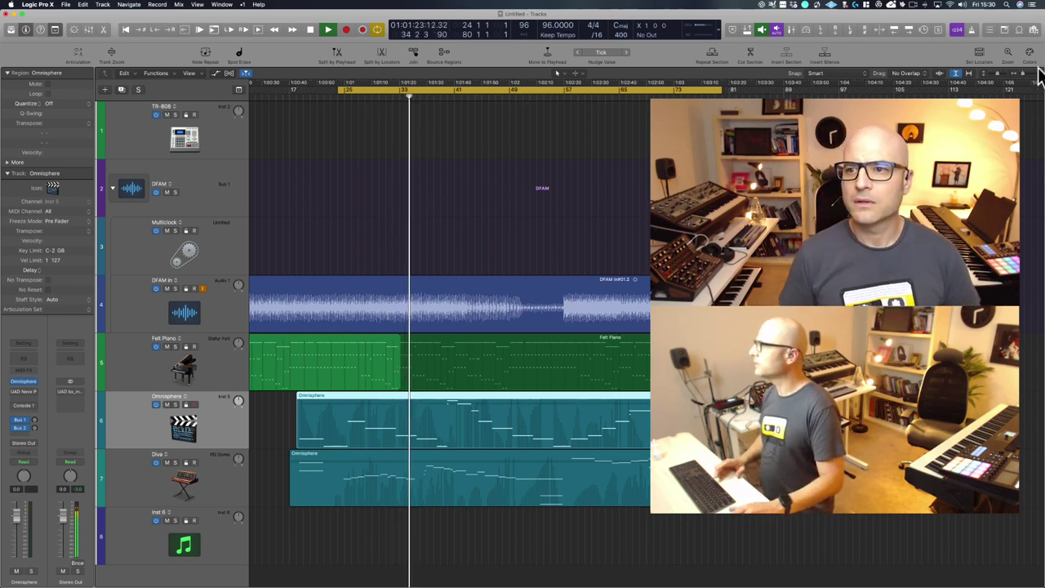
Step: Stop playback, select all four regions from DFAM in to Diva and set the cycle range to span them, bars 1 to 109
{"action": "left_click_drag", "start_coordinate": [1021, 75], "coordinate": [988, 77]}
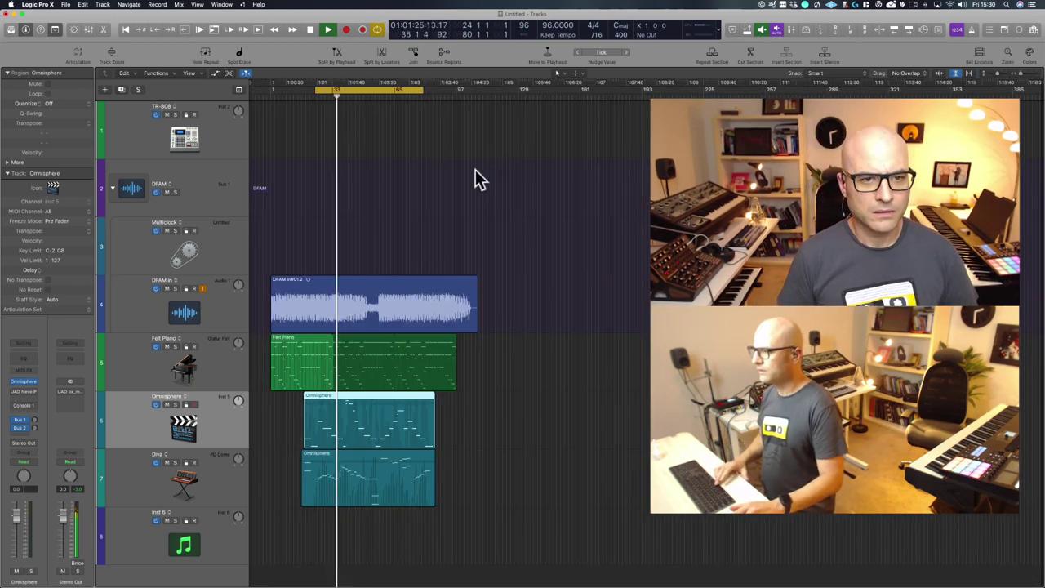
{"action": "left_click_drag", "start_coordinate": [517, 275], "coordinate": [264, 487]}
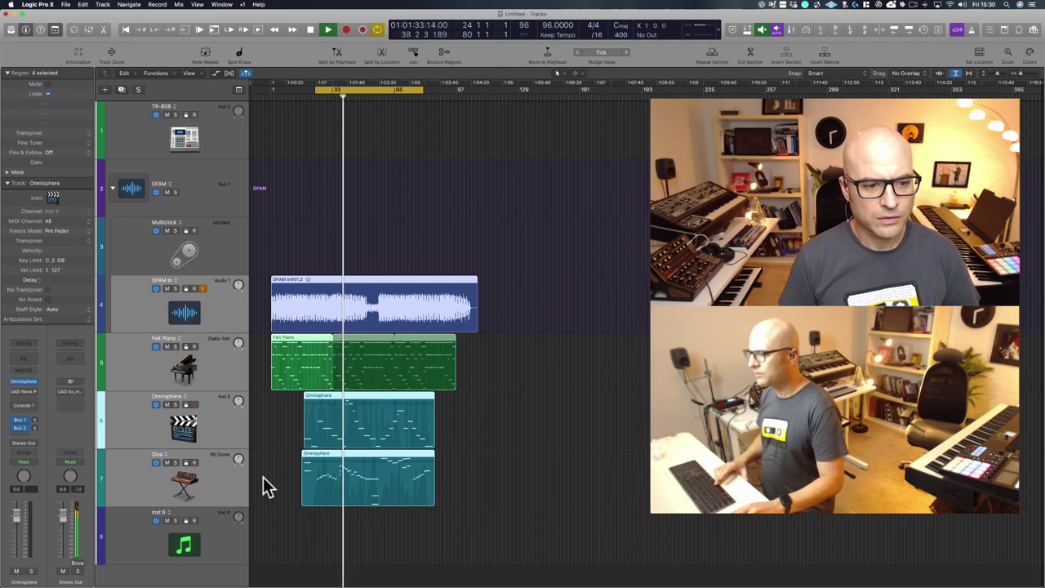
{"action": "left_click", "coordinate": [199, 417]}
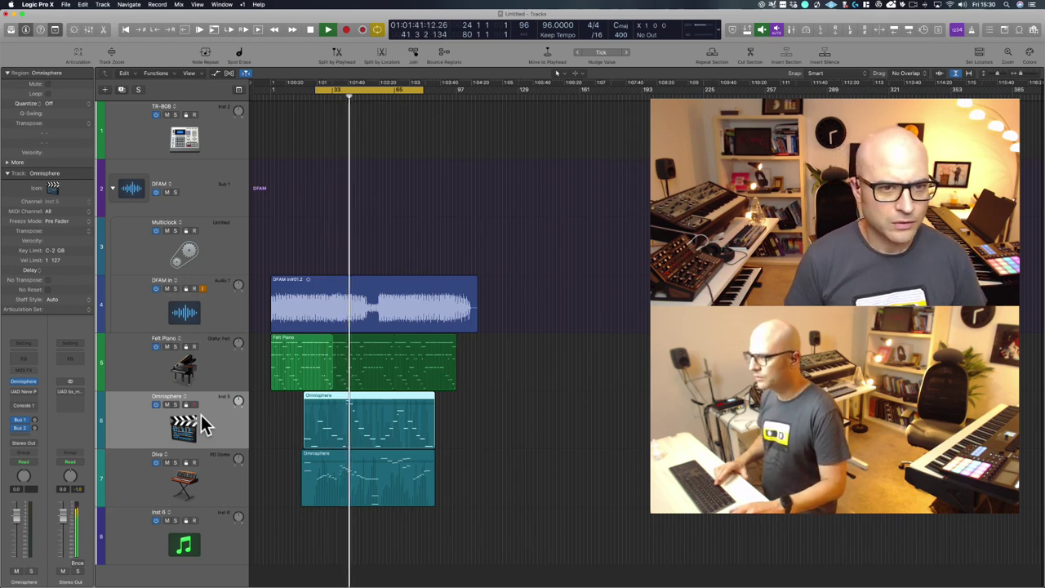
{"action": "key", "text": "space"}
{"action": "left_click_drag", "start_coordinate": [504, 276], "coordinate": [252, 548]}
{"action": "key", "text": "u"}
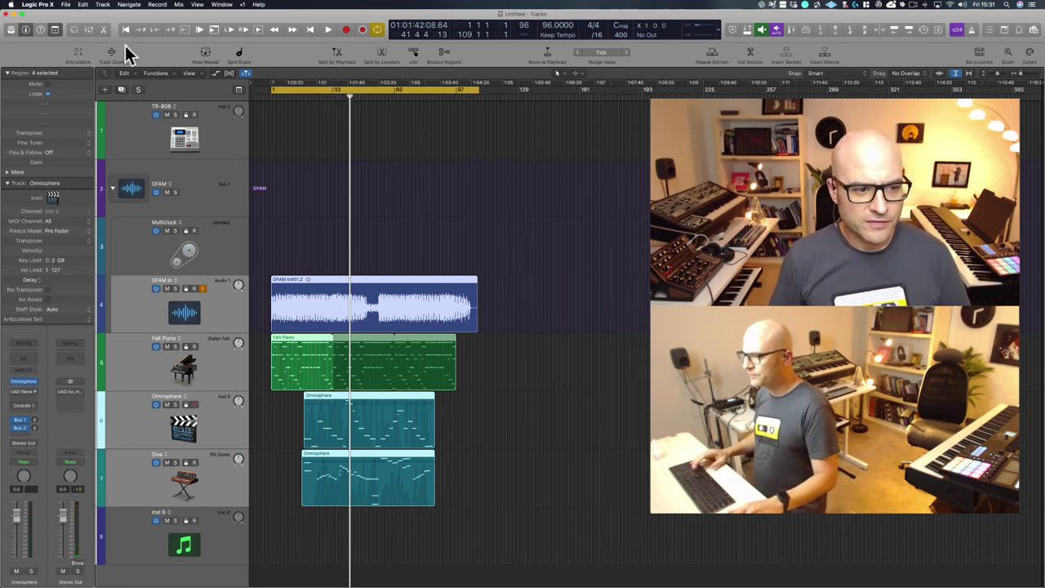
Step: Start an offline MP3 bounce of the Stereo Out channel for bars 1 to 109, including the audio tail
{"action": "left_click", "coordinate": [76, 562]}
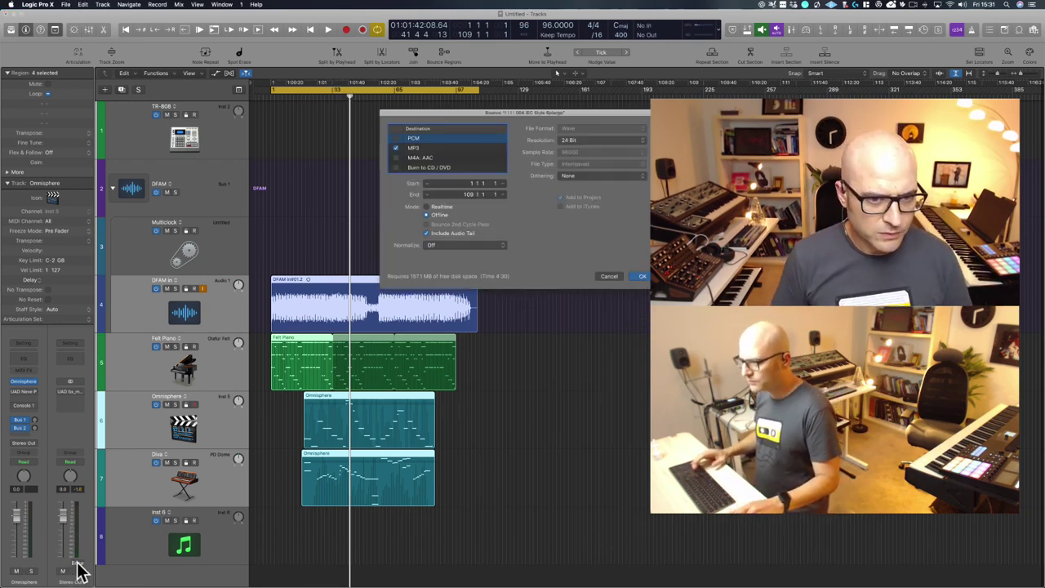
{"action": "left_click_drag", "start_coordinate": [468, 112], "coordinate": [229, 112]}
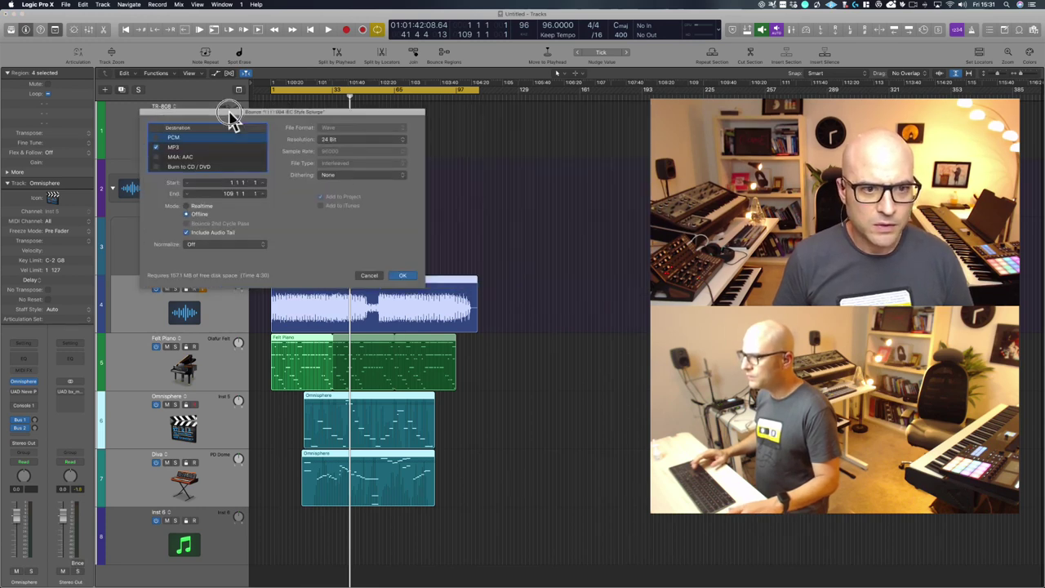
{"action": "left_click", "coordinate": [406, 275]}
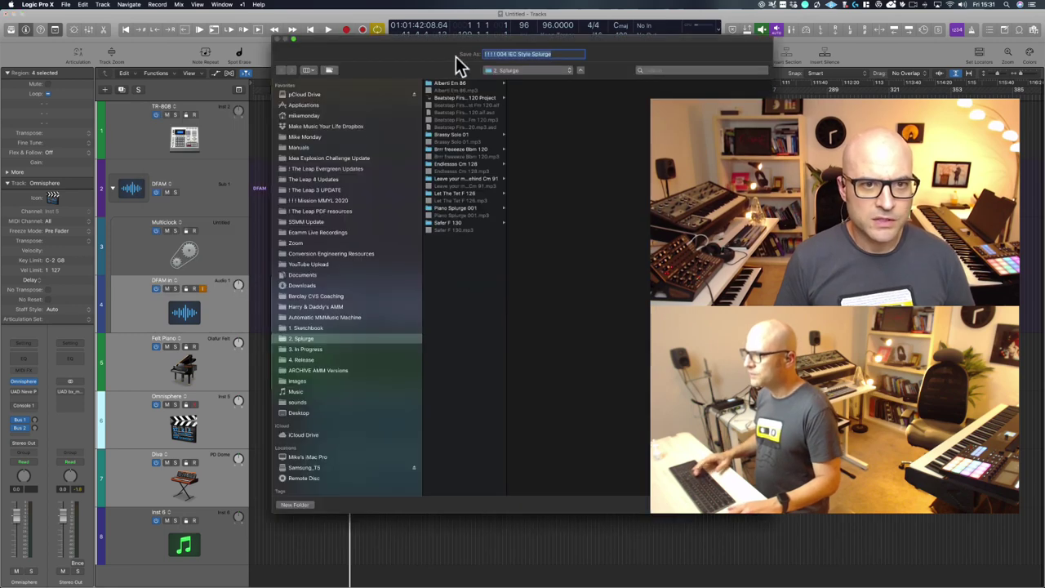
Step: Name the bounce "It all started so well Fm 96" in the 2. Splurge folder and bounce it with sample-rate conversion
{"action": "left_click_drag", "start_coordinate": [413, 38], "coordinate": [264, 74]}
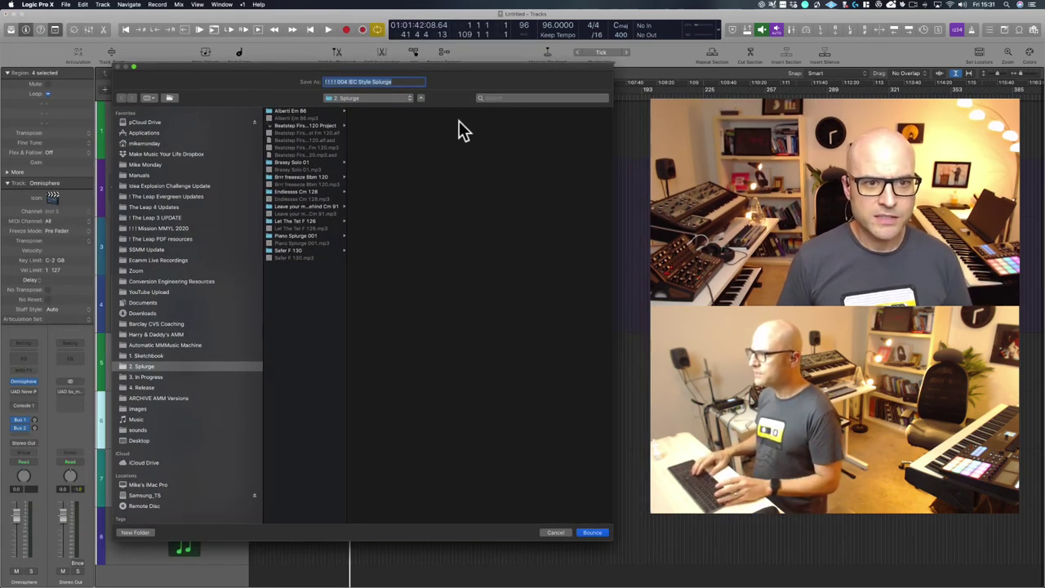
{"action": "left_click", "coordinate": [408, 81]}
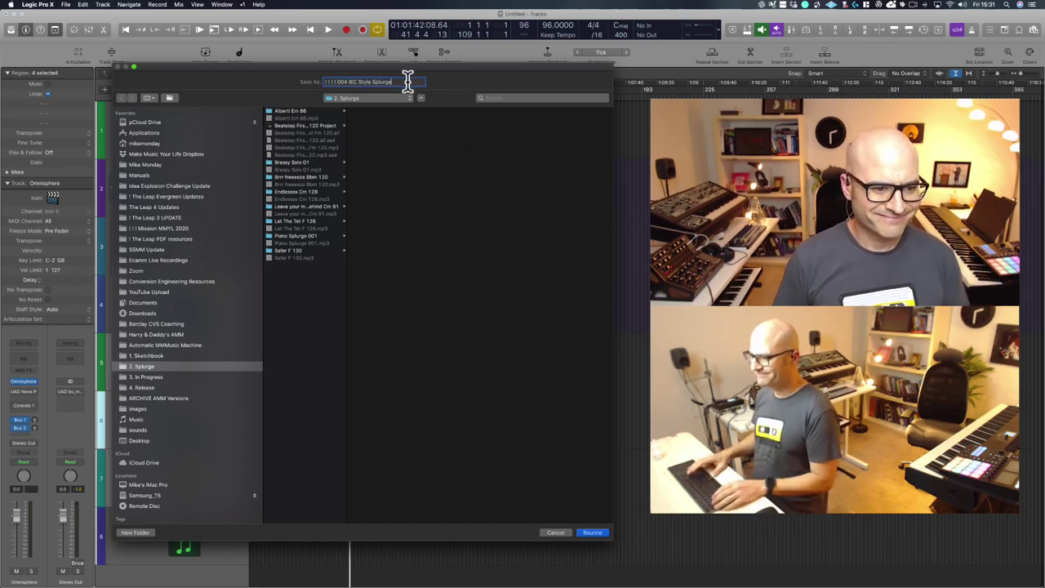
{"action": "key", "text": "super+a"}
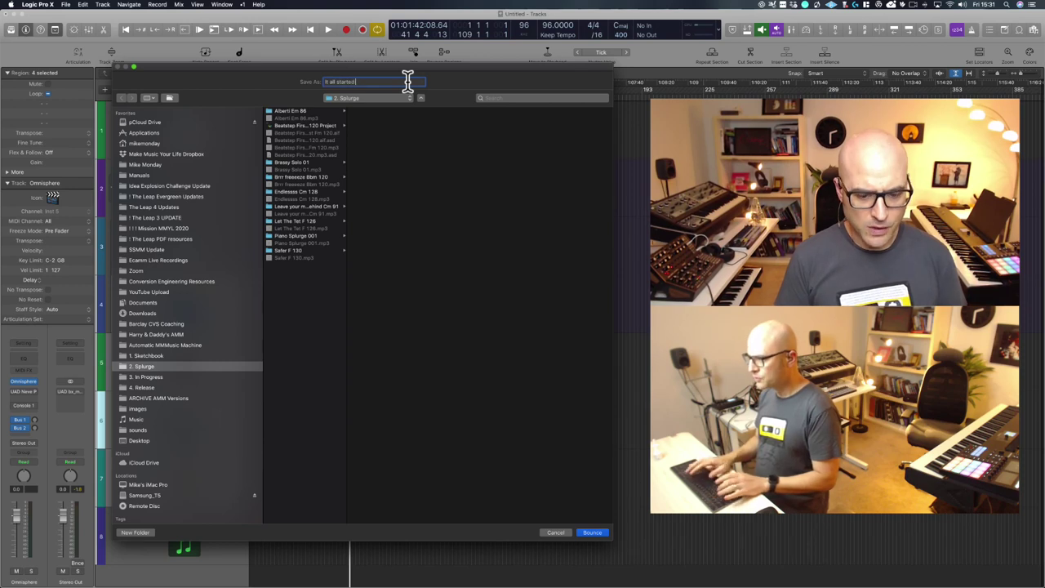
{"action": "type", "text": "ell Fm 96"}
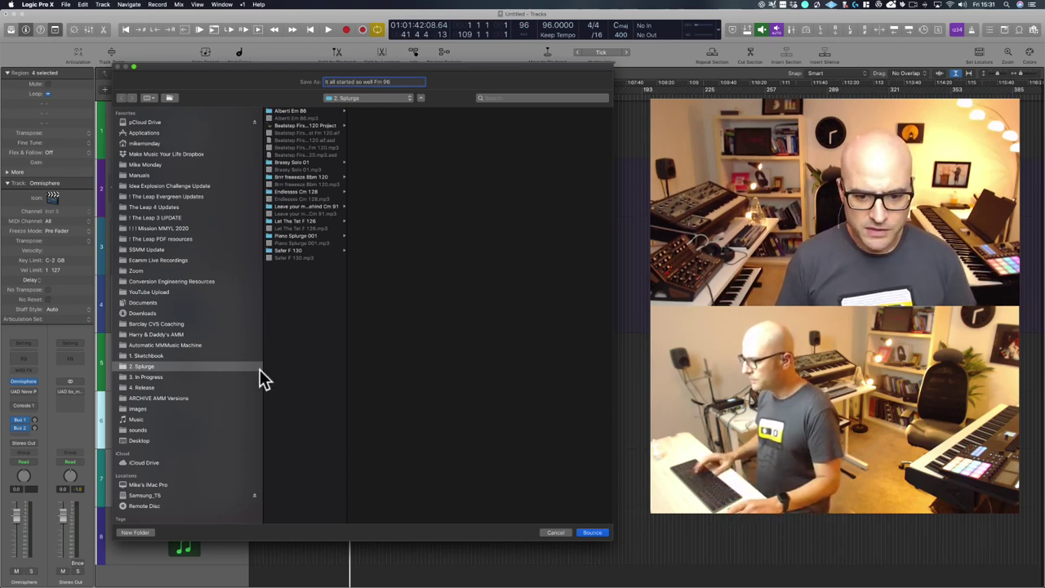
{"action": "key", "text": "Return"}
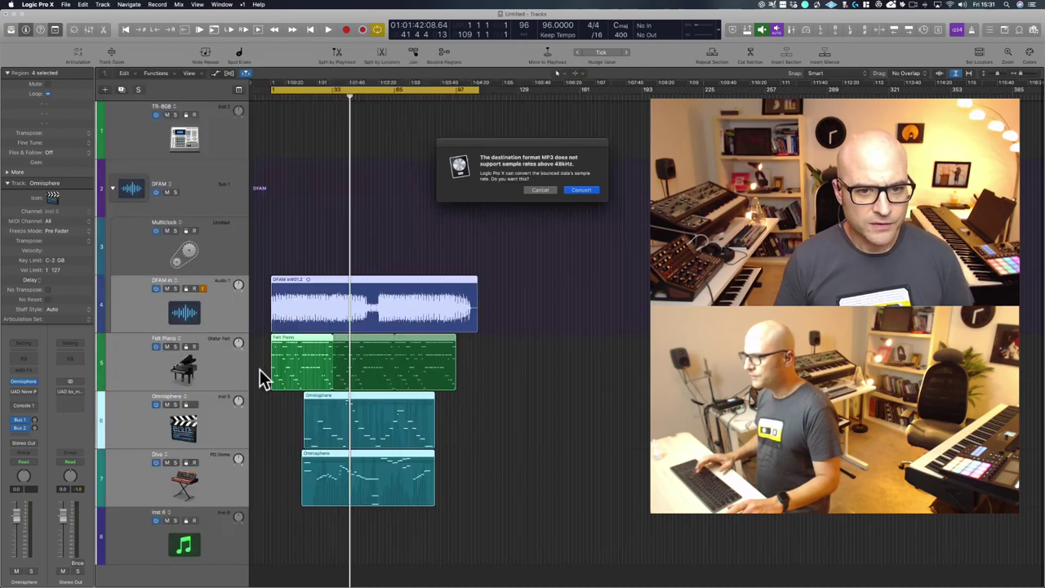
{"action": "left_click", "coordinate": [594, 189]}
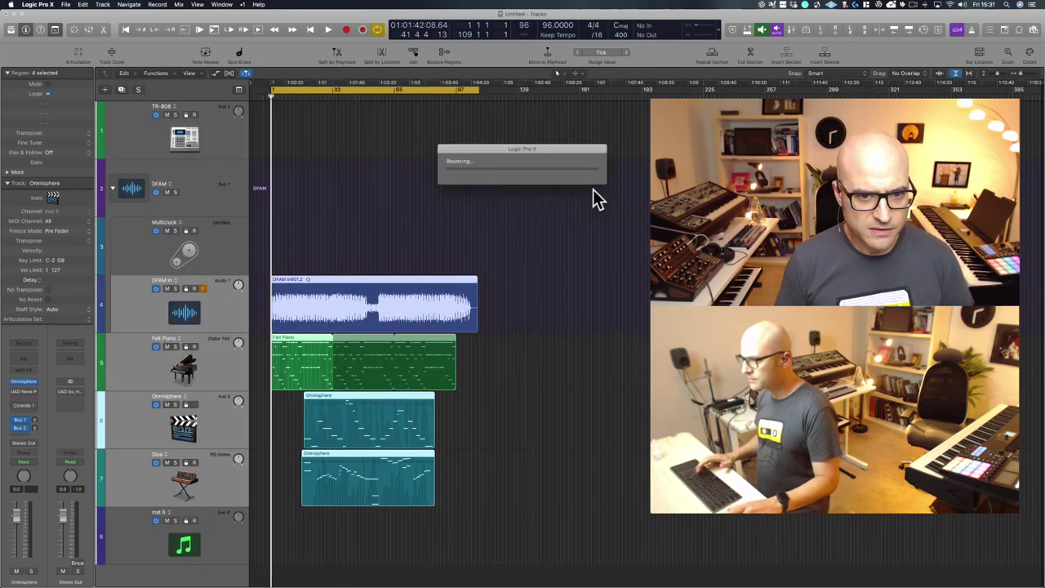